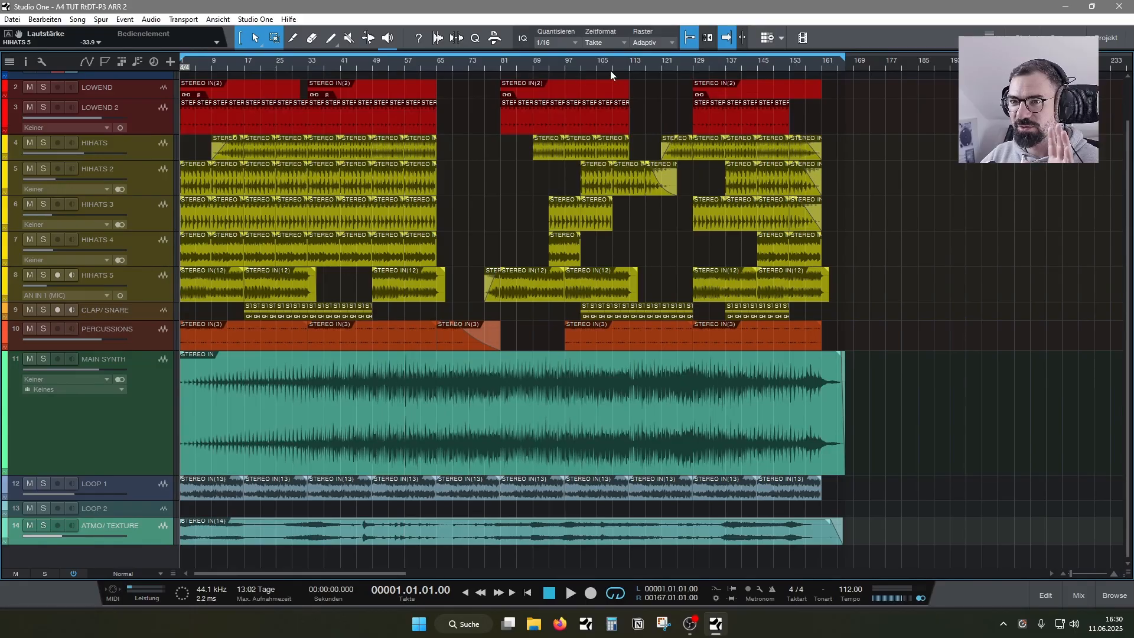
- Select all events except the MAIN SYNTH recording and move them past the end of the song, starting at bar 185
{"action": "left_click_drag", "start_coordinate": [869, 545], "coordinate": [170, 85]}
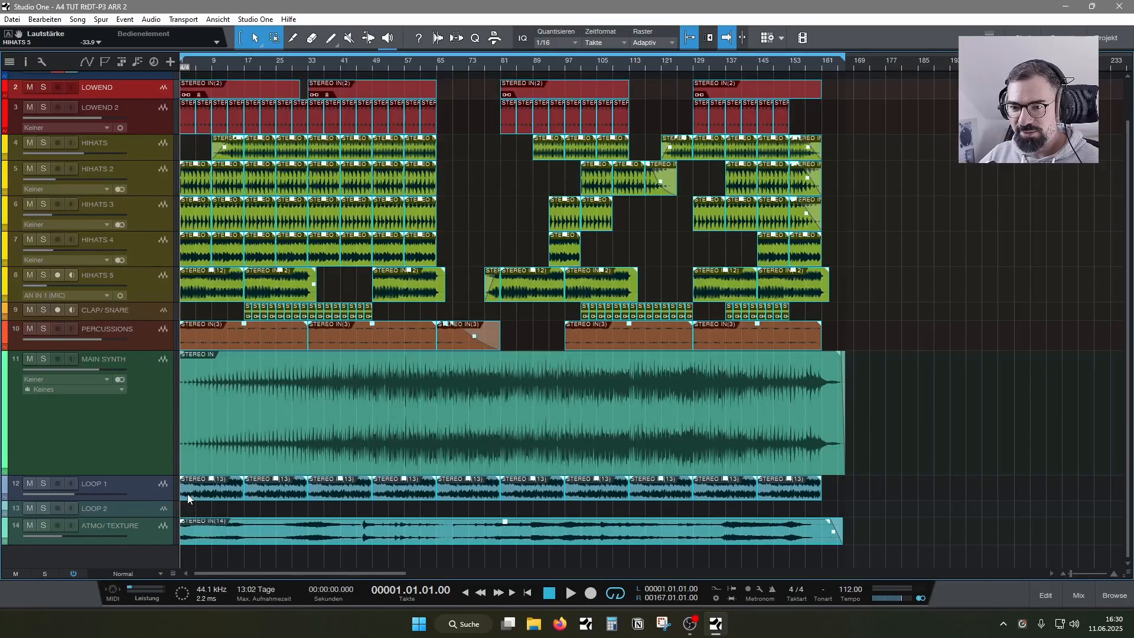
{"action": "left_click_drag", "start_coordinate": [187, 499], "coordinate": [927, 492]}
{"action": "key", "text": "e"}
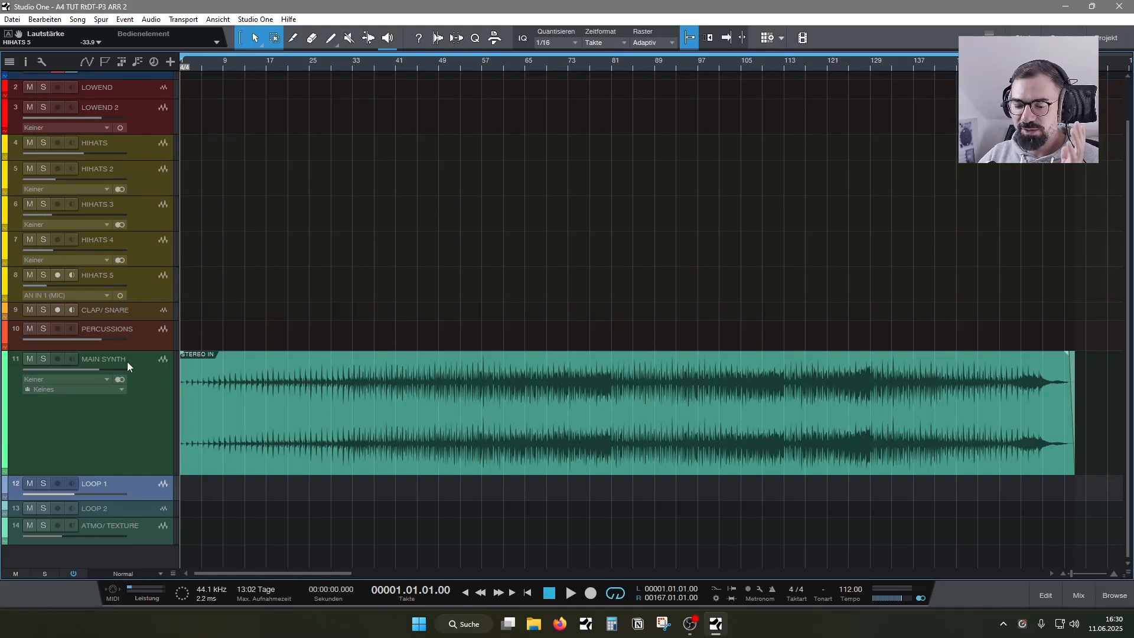
- Solo MAIN SYNTH and listen to it at several points between bar 24 and about bar 81
{"action": "left_click", "coordinate": [44, 358]}
{"action": "left_click", "coordinate": [303, 60]}
{"action": "key", "text": "space"}
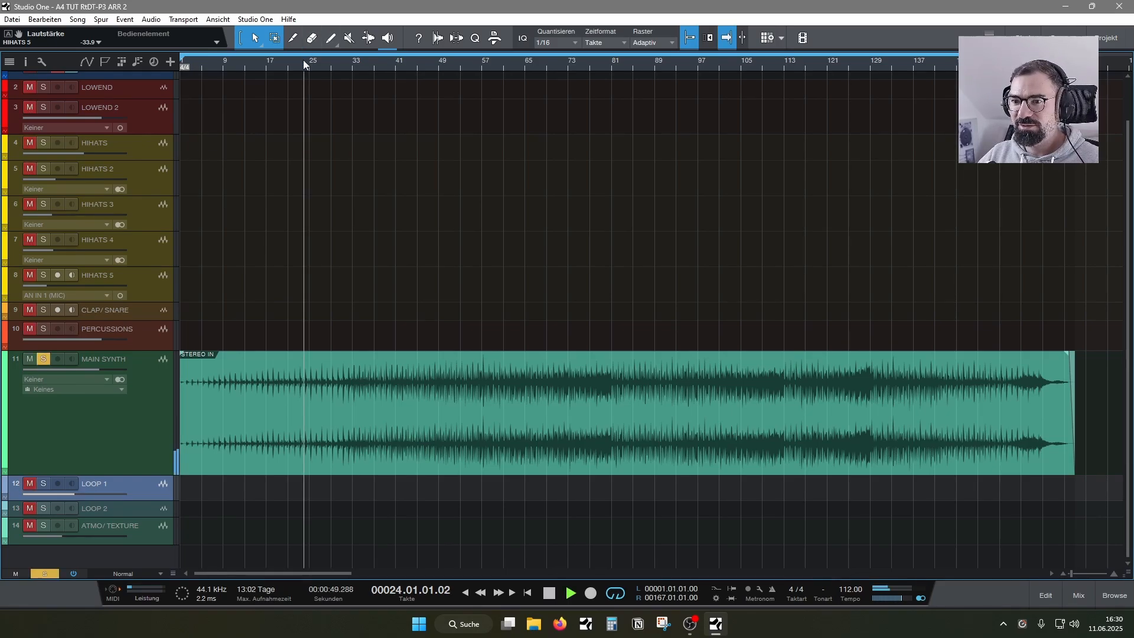
{"action": "left_click", "coordinate": [367, 65]}
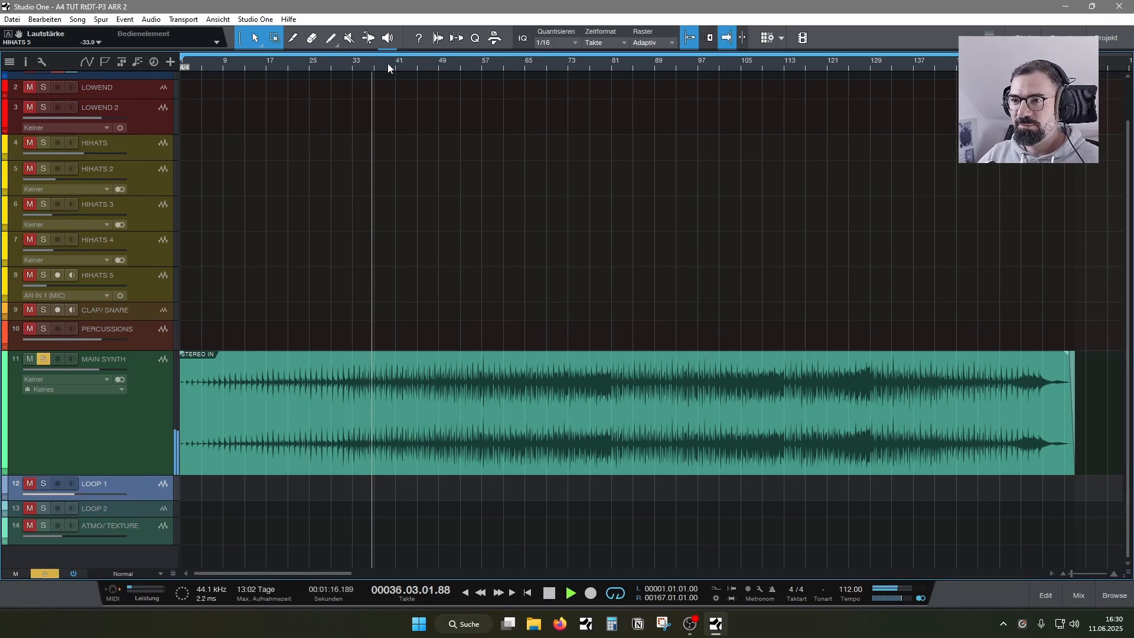
{"action": "left_click", "coordinate": [435, 62]}
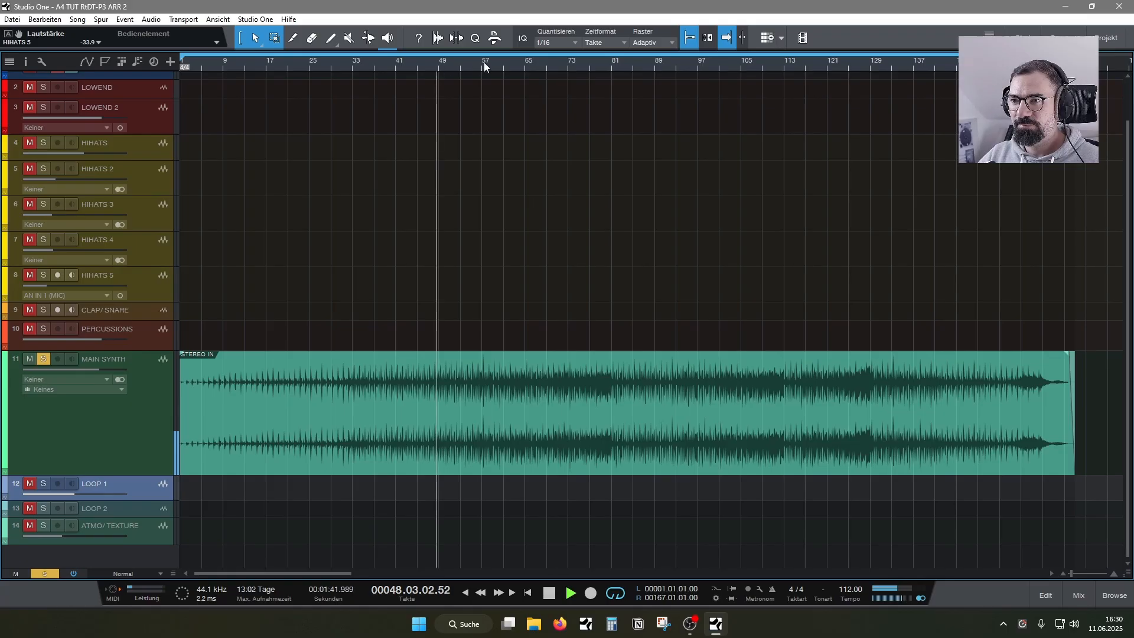
{"action": "left_click", "coordinate": [544, 67]}
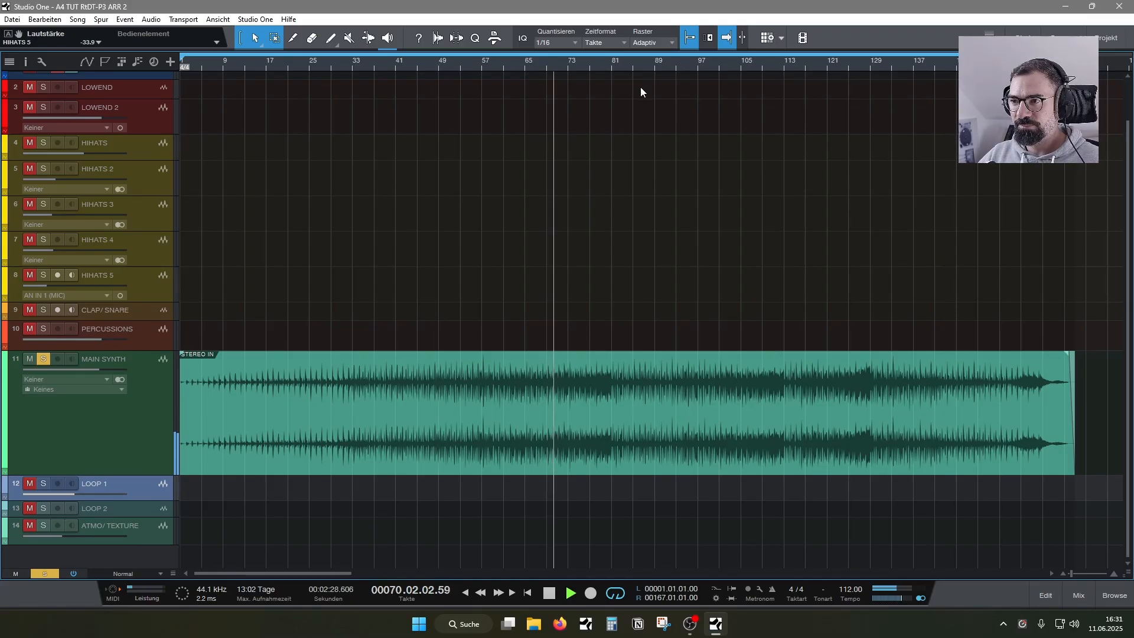
{"action": "left_click", "coordinate": [599, 66]}
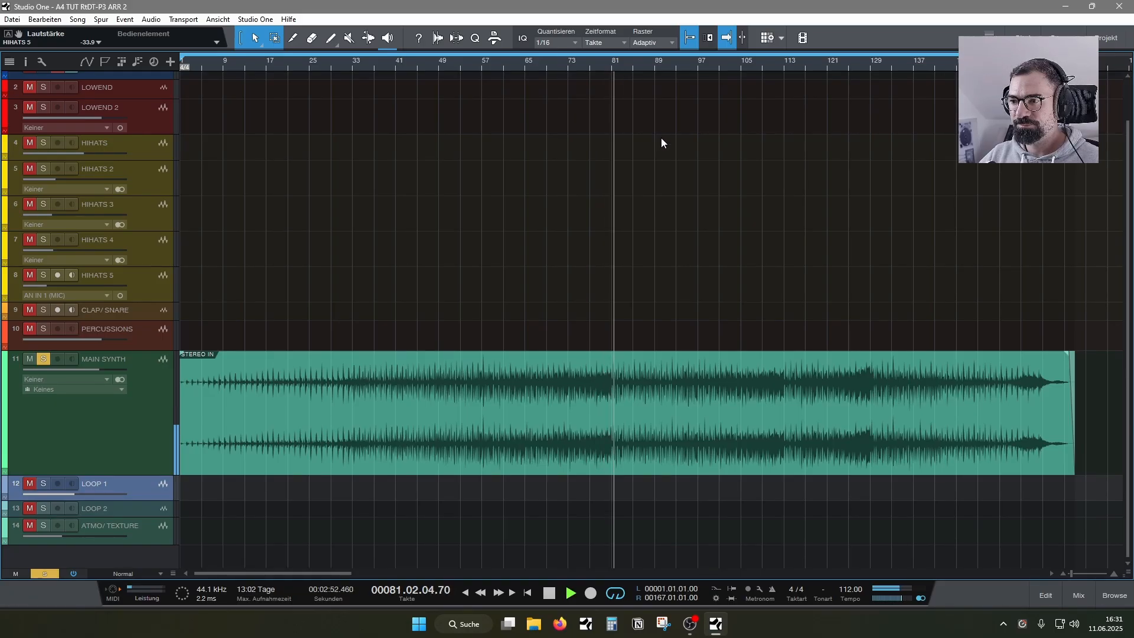
{"action": "key", "text": "space"}
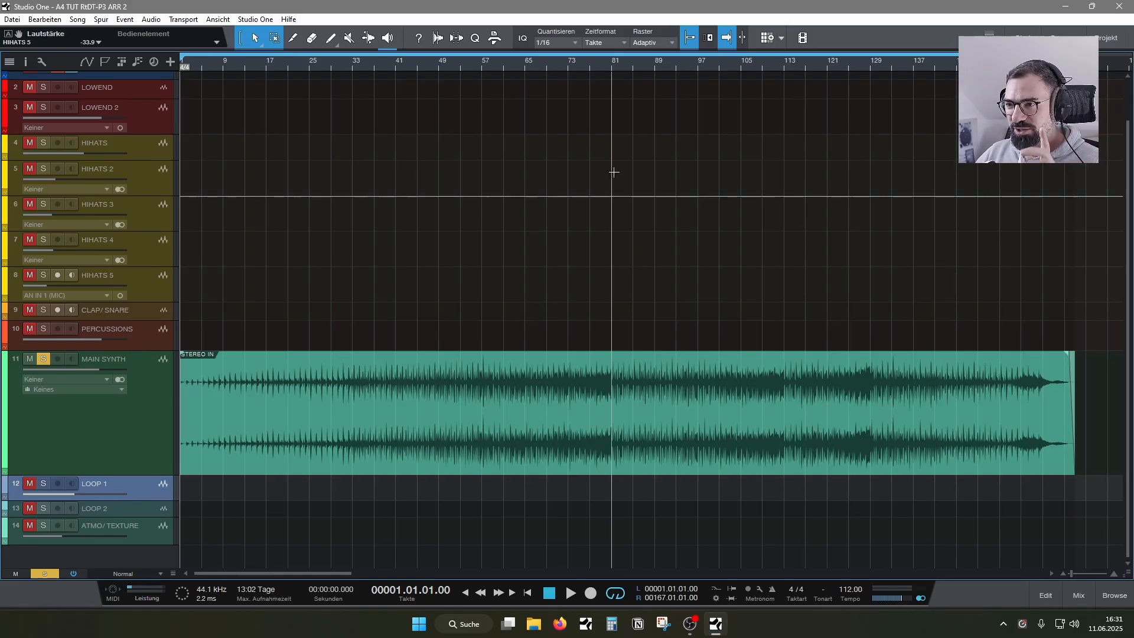
- Play the MAIN SYNTH change around bar 81 starting from bar 78, and return the playhead to the song start
{"action": "left_click", "coordinate": [595, 65]}
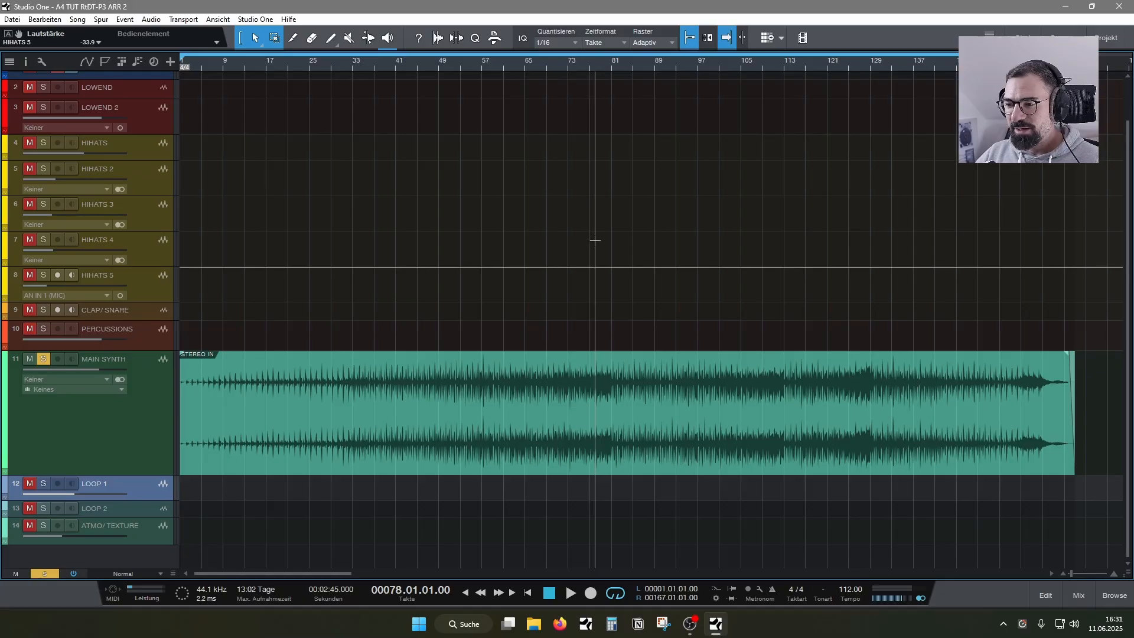
{"action": "key", "text": "space"}
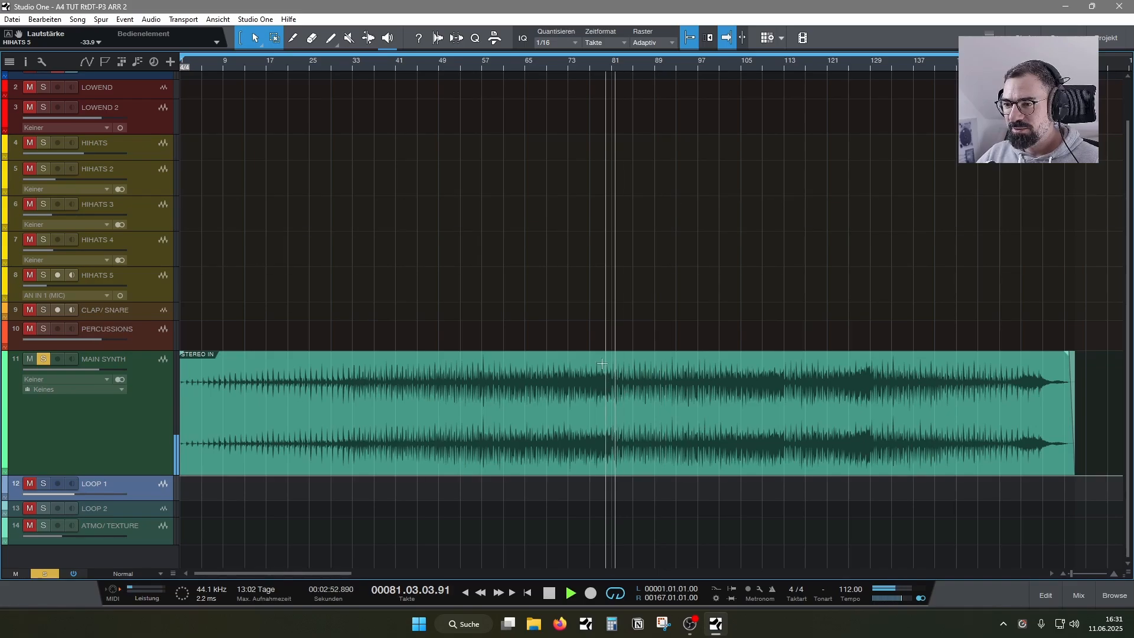
{"action": "key", "text": "space"}
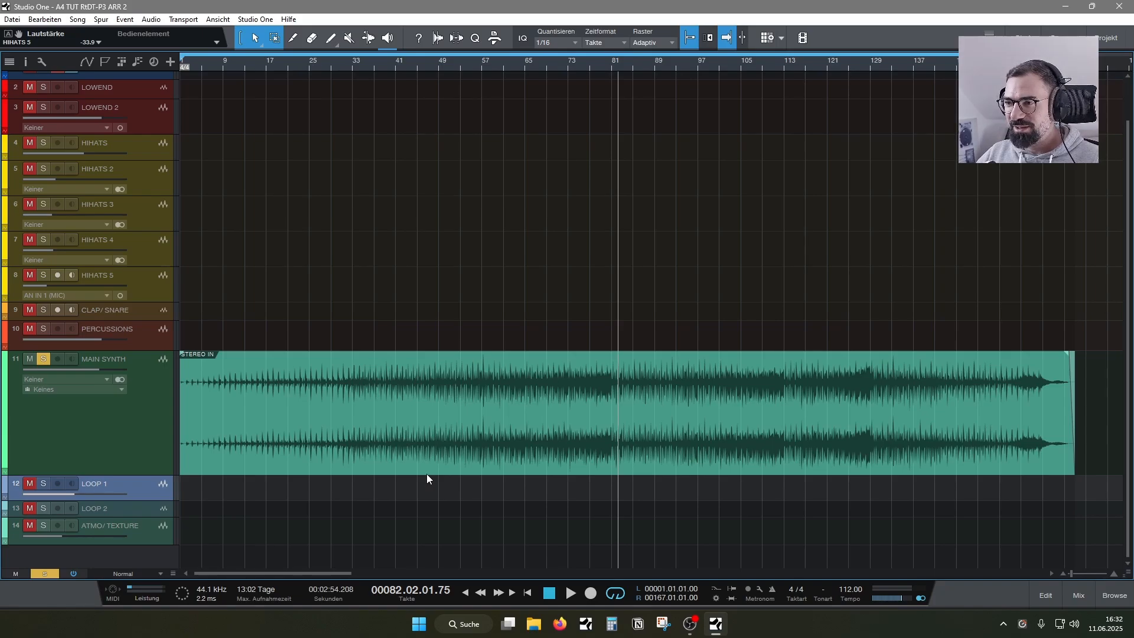
{"action": "key", "text": "Home"}
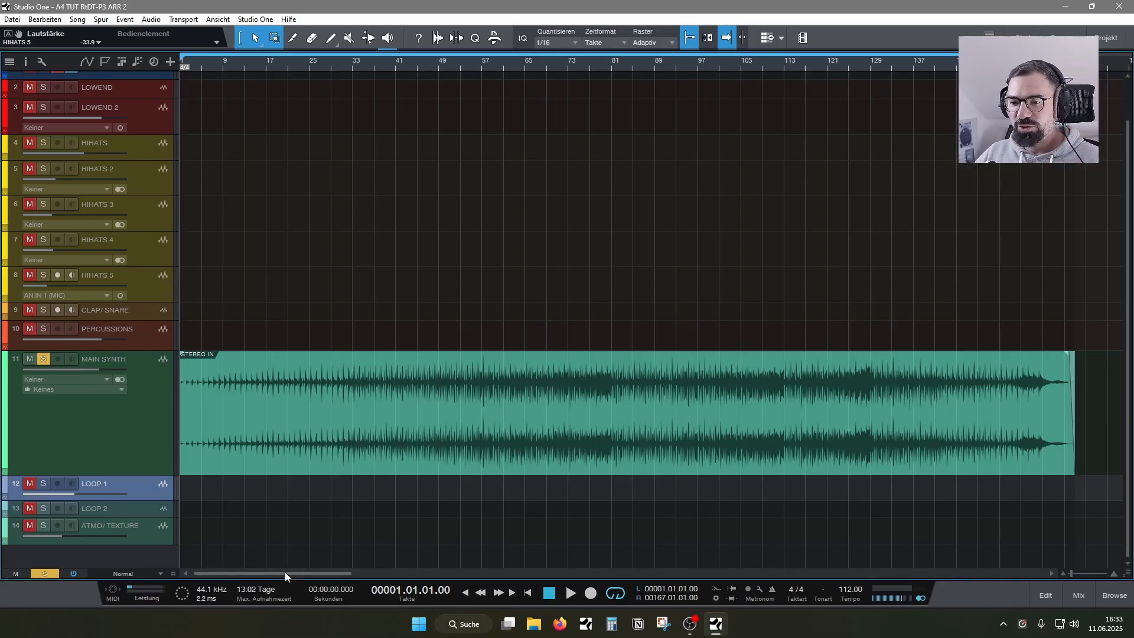
- Deselect the moved events and copy the first LOWEND event into the empty space starting around bar 132
{"action": "left_click_drag", "start_coordinate": [282, 572], "coordinate": [440, 559]}
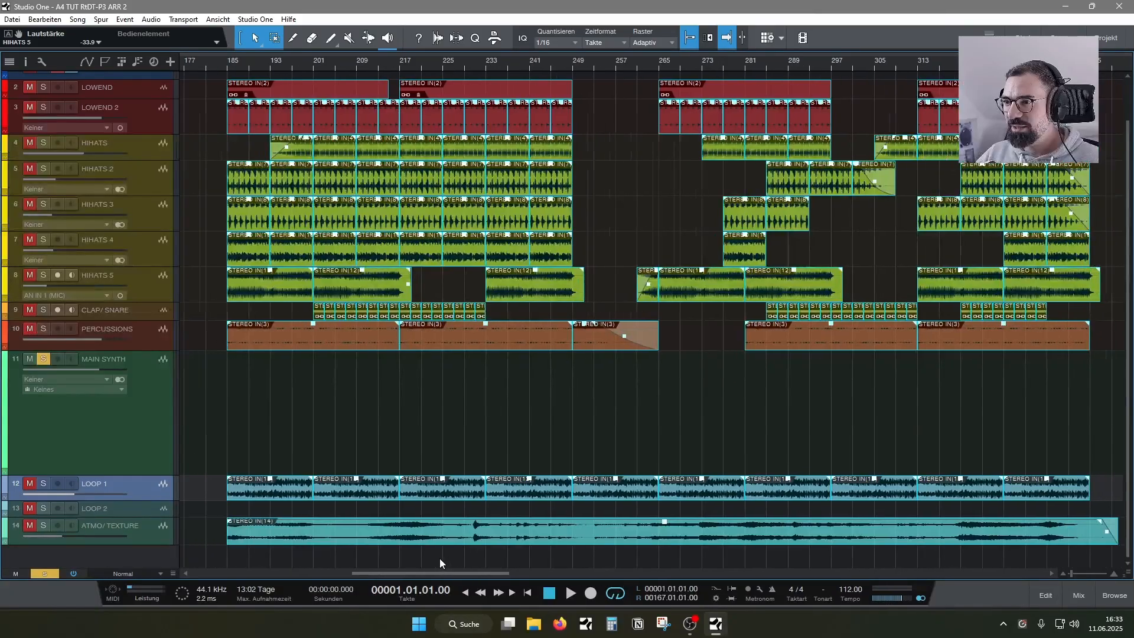
{"action": "left_click", "coordinate": [441, 439]}
{"action": "scroll", "coordinate": [424, 577], "scroll_direction": "left", "scroll_amount": 6}
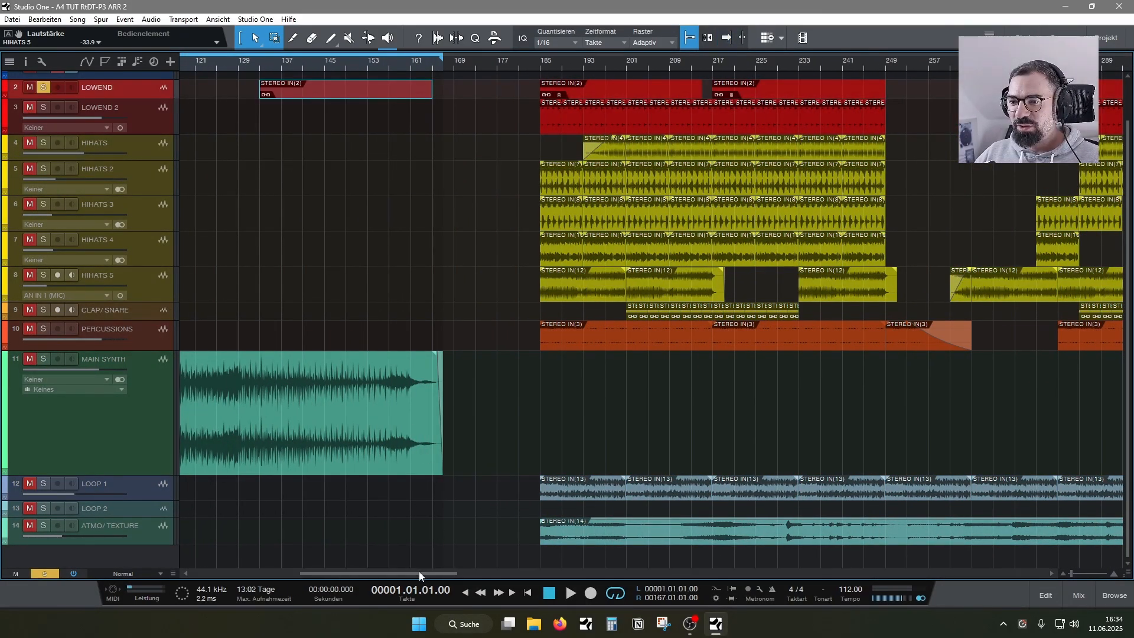
{"action": "left_click_drag", "start_coordinate": [417, 572], "coordinate": [404, 571]}
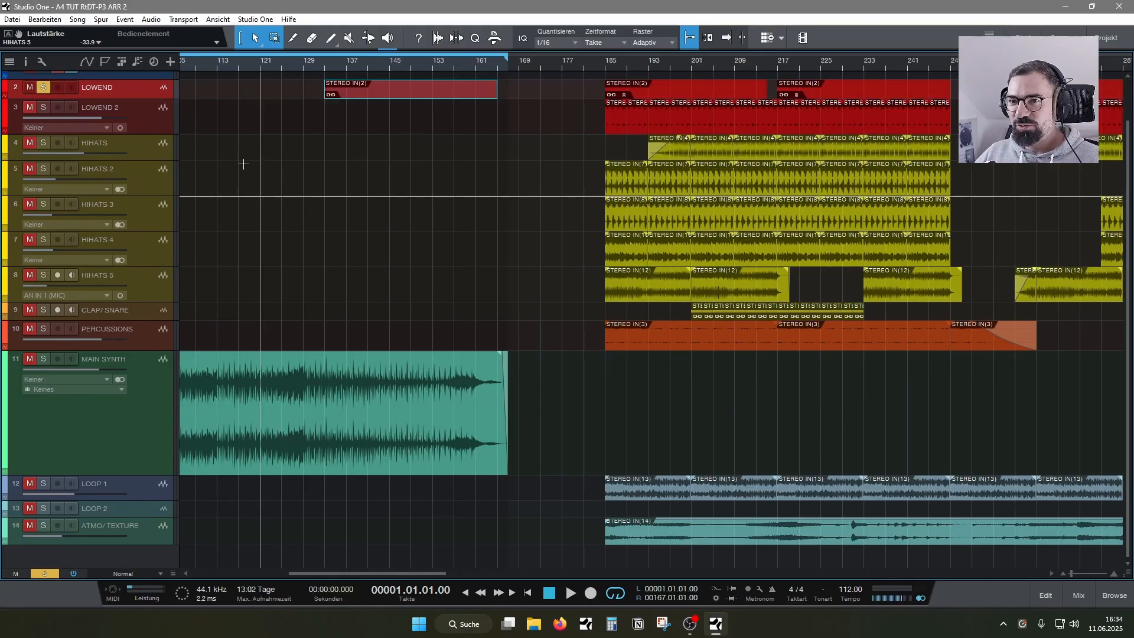
- Play from bar 186 and listen to LOWEND solo, followed by LOWEND 2 solo
{"action": "left_click", "coordinate": [608, 60]}
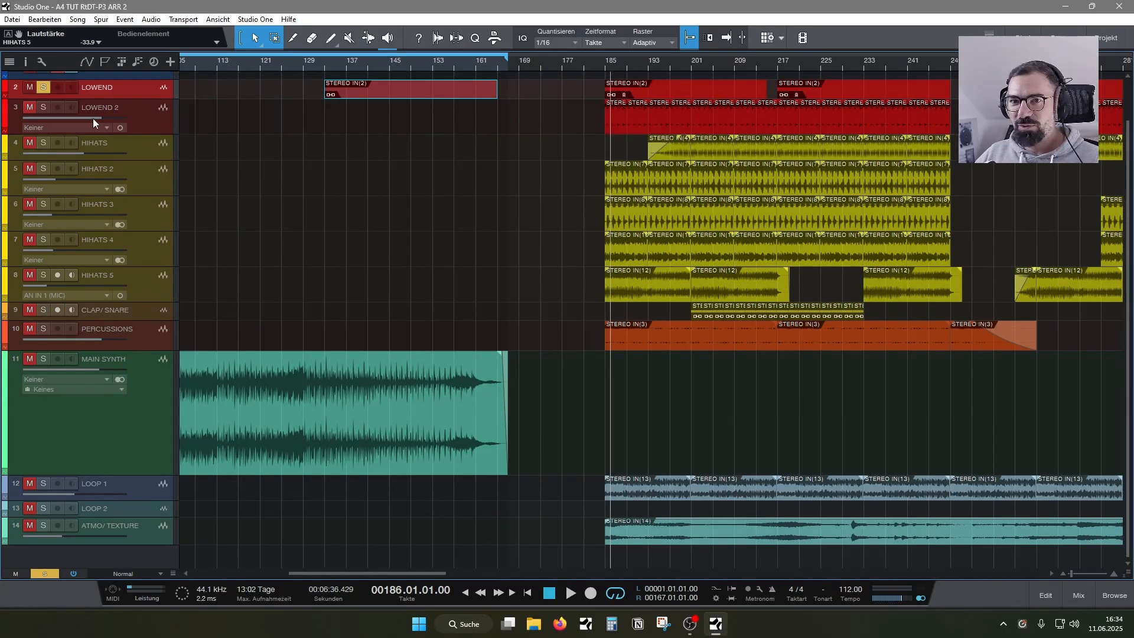
{"action": "key", "text": "space"}
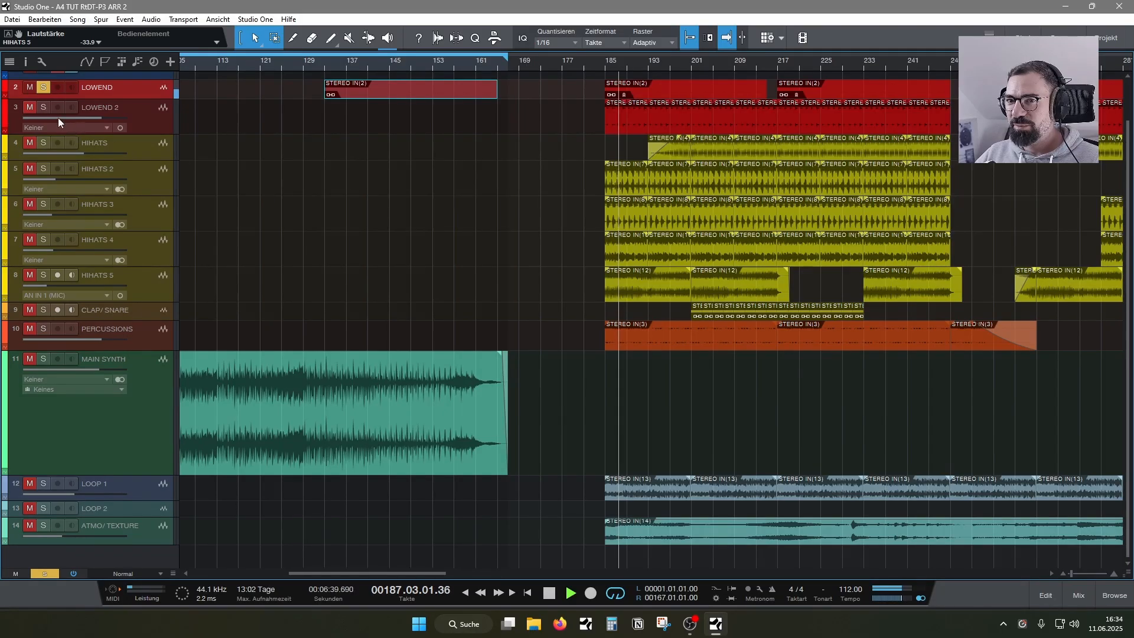
{"action": "left_click", "coordinate": [44, 107]}
{"action": "left_click", "coordinate": [44, 87]}
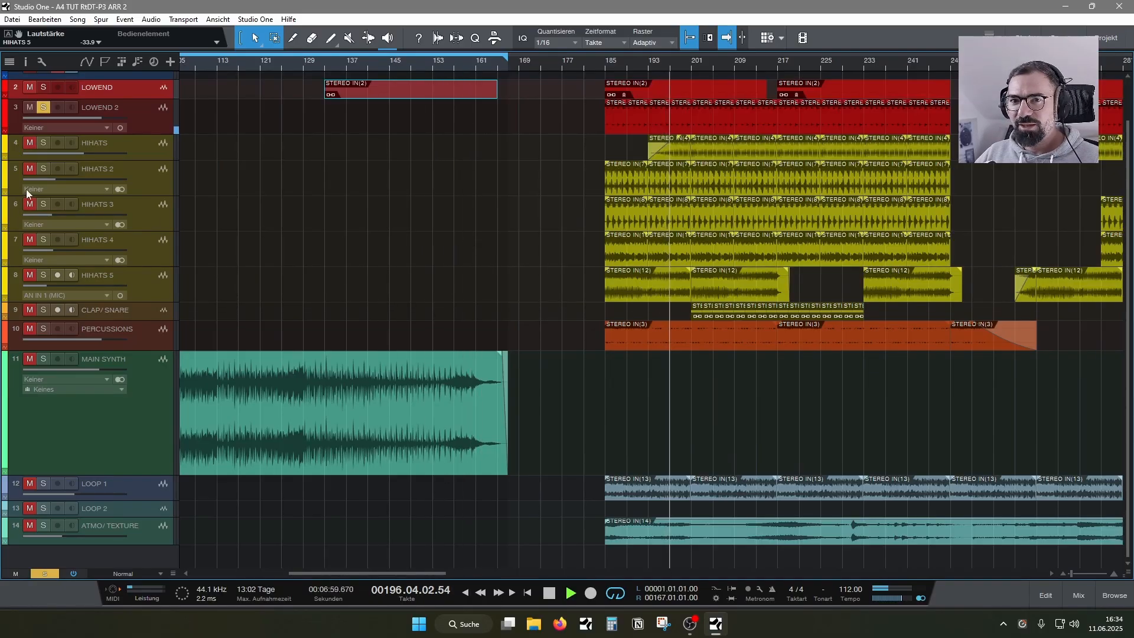
- Listen to HIHATS, CLAP/SNARE and PERCUSSIONS in solo during playback
{"action": "left_click", "coordinate": [44, 143]}
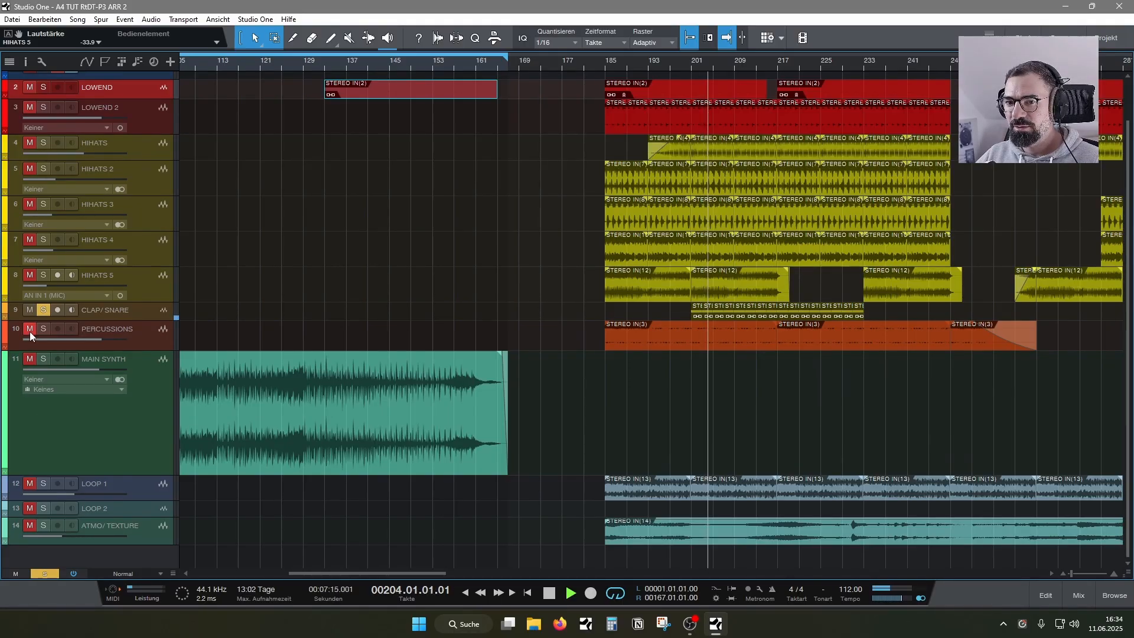
{"action": "left_click", "coordinate": [44, 329]}
{"action": "left_click", "coordinate": [42, 310]}
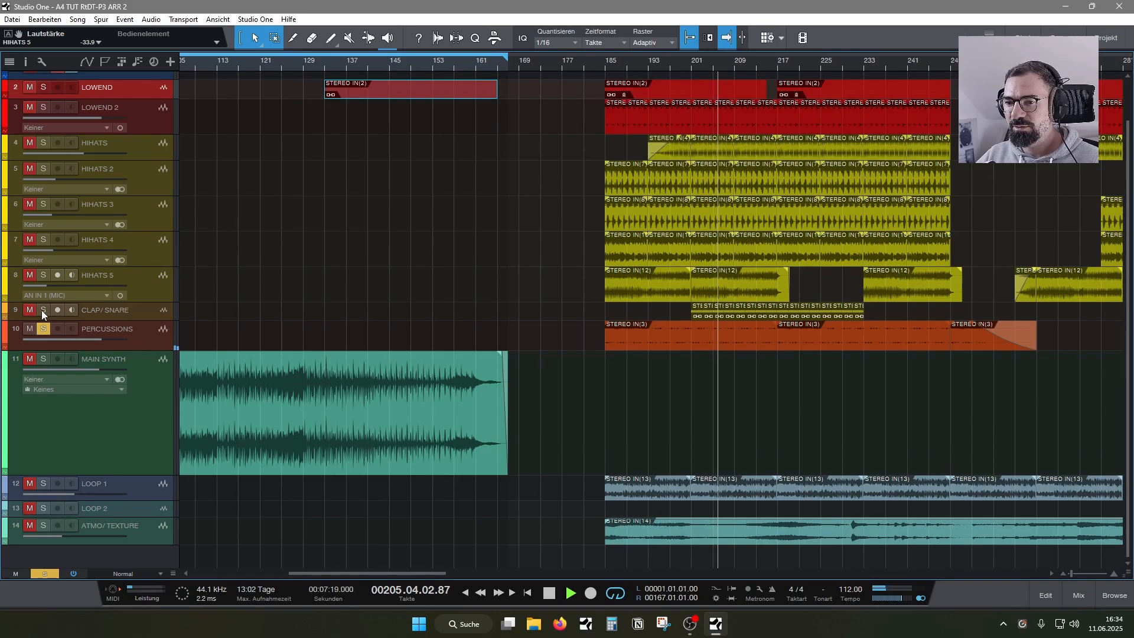
- Listen to LOOP 1 on its own with the PERCUSSIONS solo switched off, and stop playback
{"action": "left_click", "coordinate": [41, 483]}
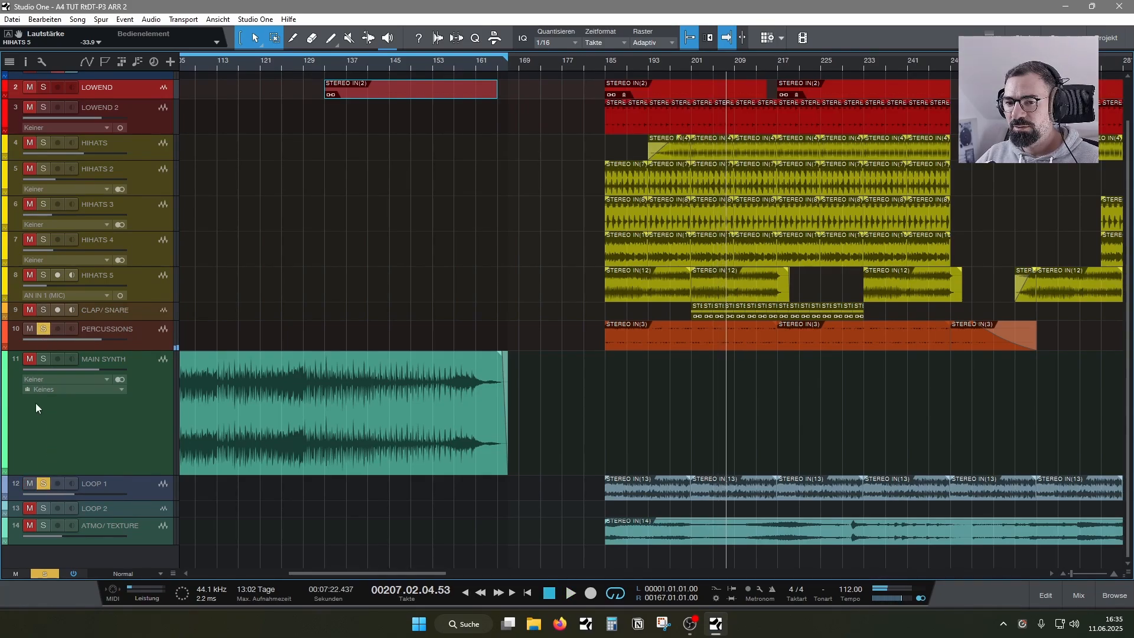
{"action": "key", "text": "space"}
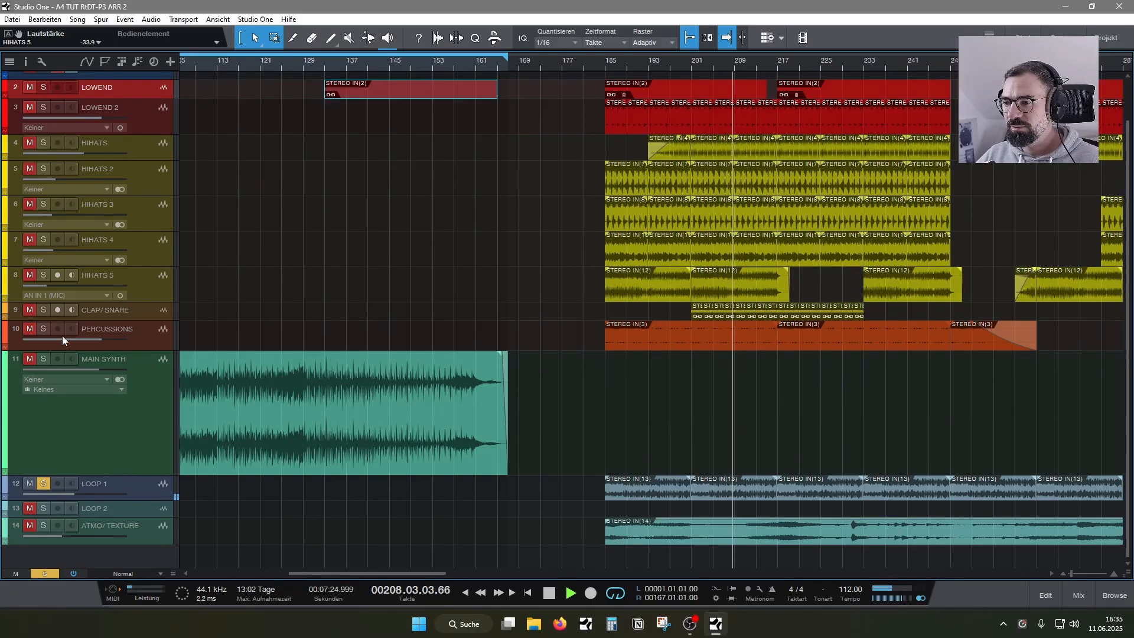
{"action": "mouse_move", "coordinate": [62, 337]}
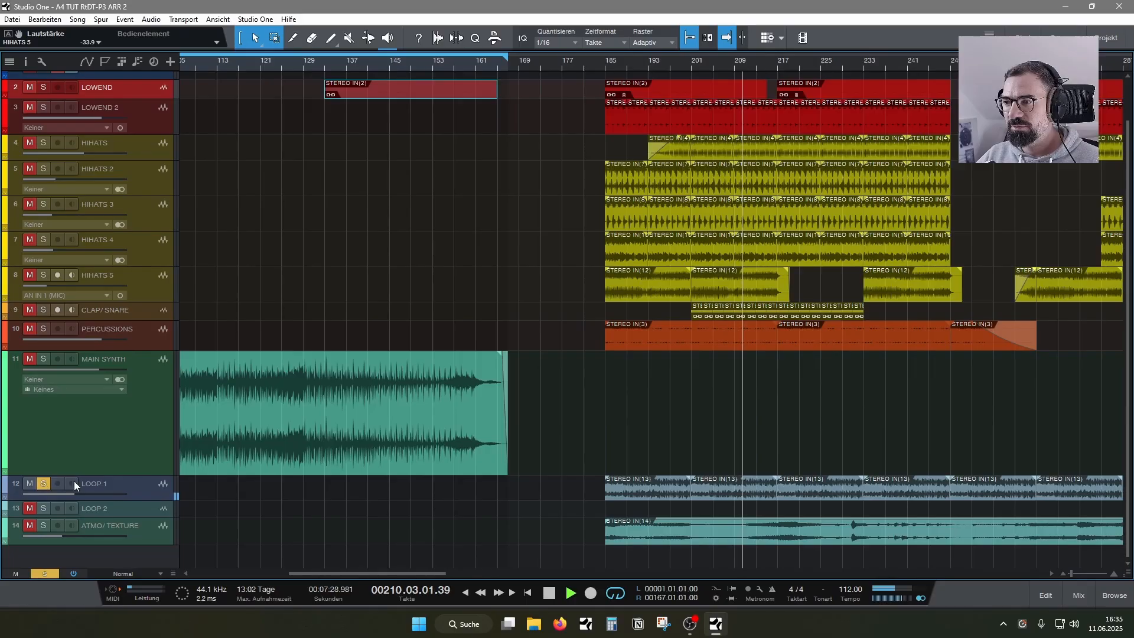
{"action": "key", "text": "space"}
- Solo LOWEND, HIHATS, CLAP/SNARE and LOOP 1 together and play the combination briefly
{"action": "left_click", "coordinate": [44, 484]}
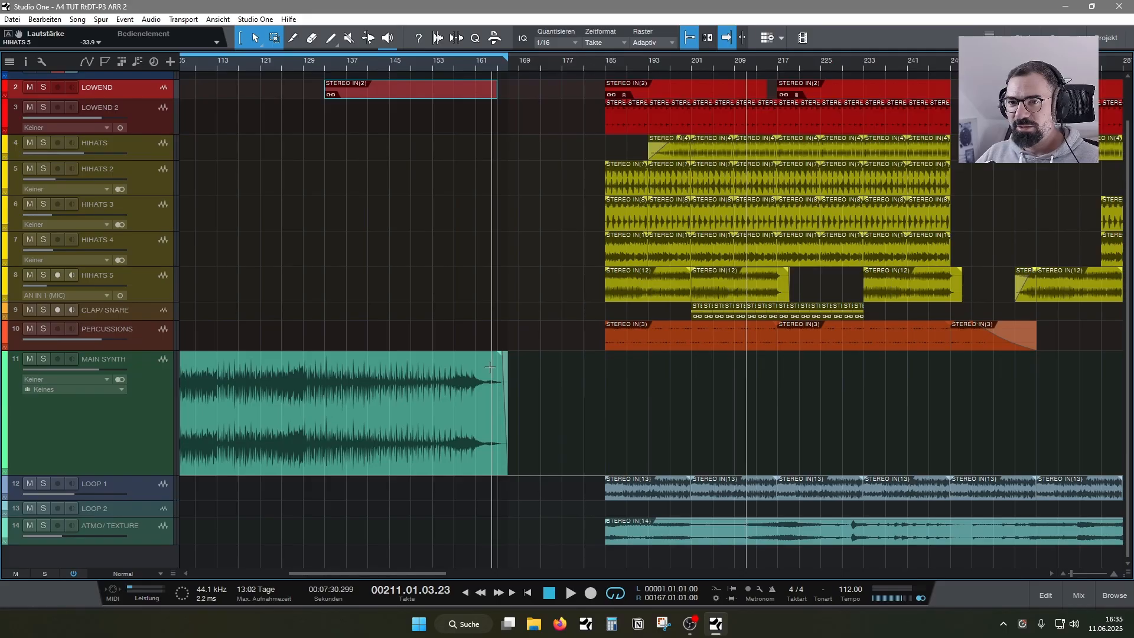
{"action": "left_click", "coordinate": [43, 143]}
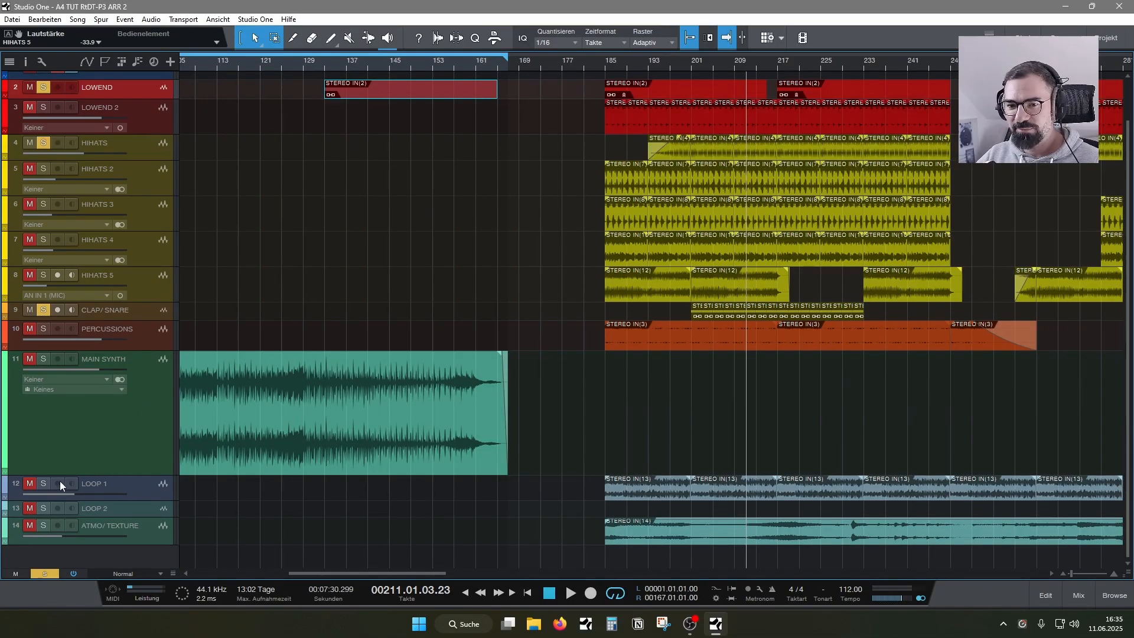
{"action": "key", "text": "space"}
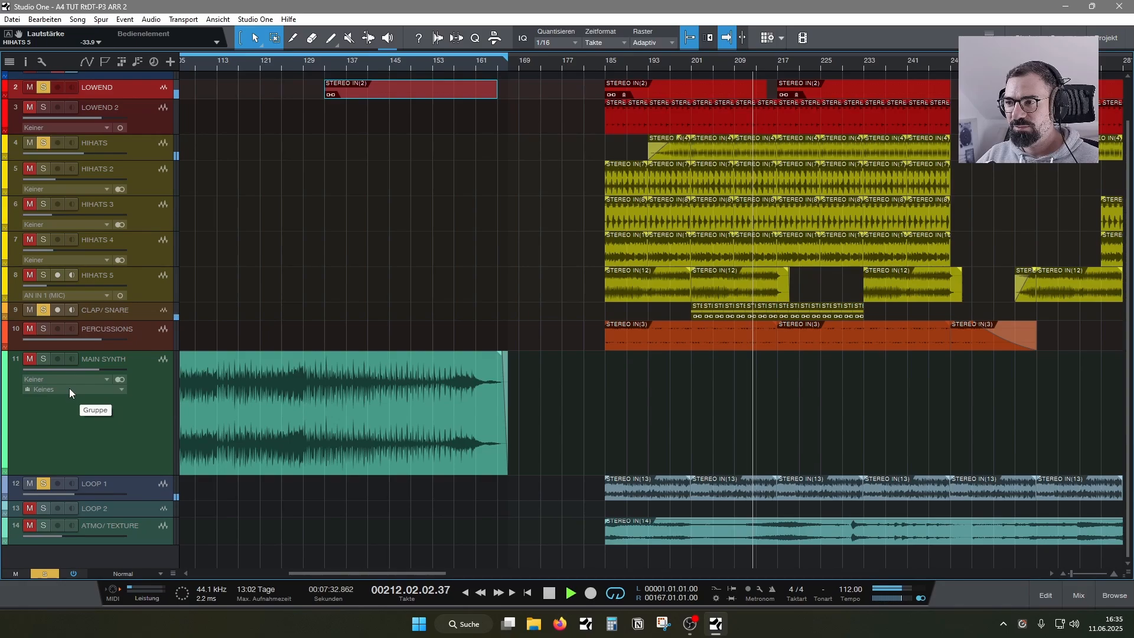
{"action": "key", "text": "space"}
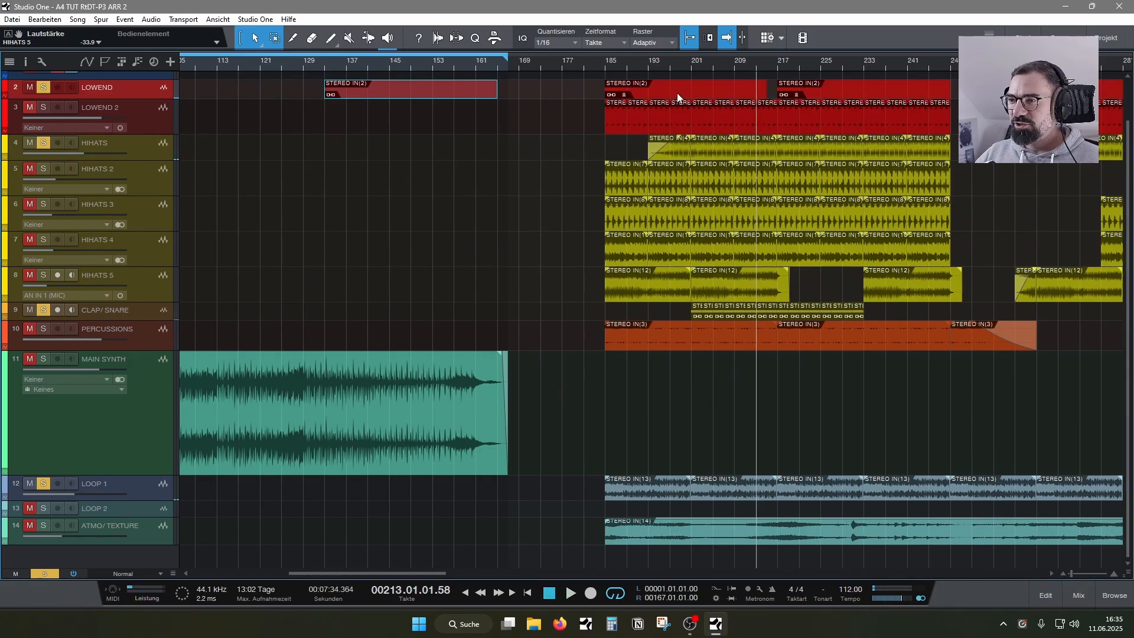
- Inspect the LOWEND 2 events at bars 185 and 189 up close
{"action": "left_click_drag", "start_coordinate": [653, 61], "coordinate": [653, 93]}
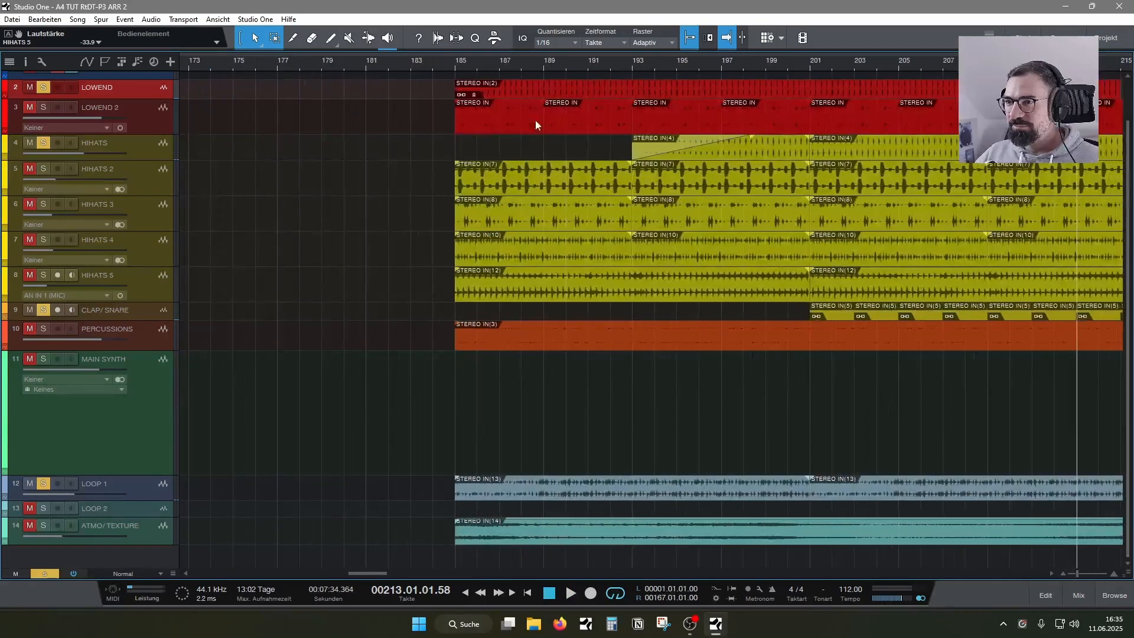
{"action": "left_click", "coordinate": [512, 121]}
{"action": "left_click", "coordinate": [567, 124]}
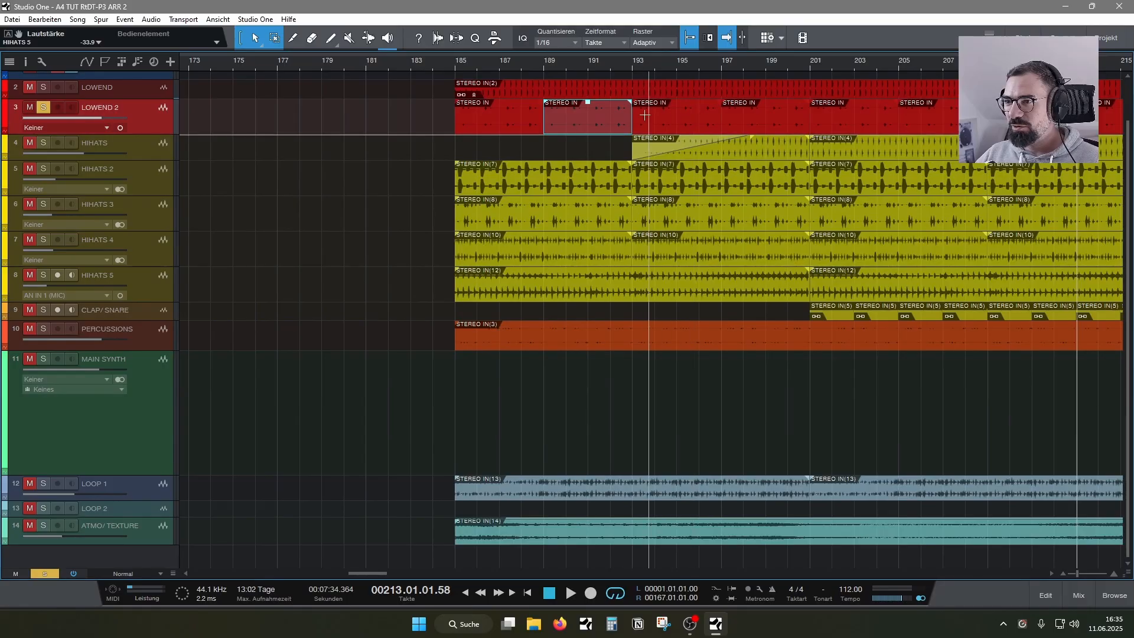
{"action": "left_click_drag", "start_coordinate": [605, 66], "coordinate": [704, 49]}
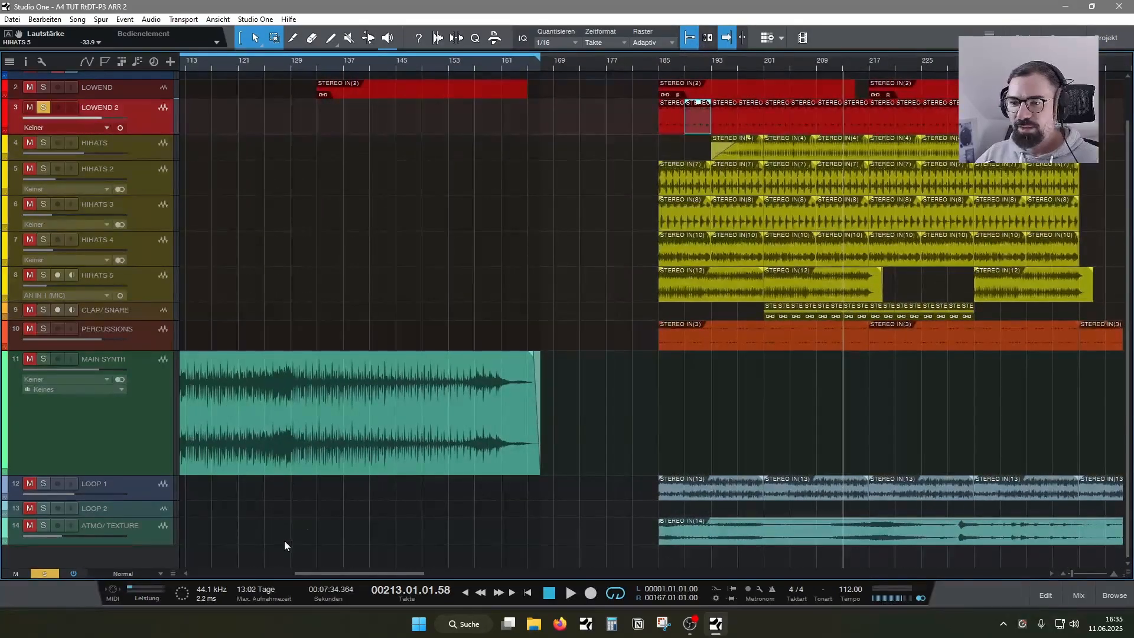
- Move the copied LOWEND event to the start of the song at bar 1, under the INTRO section
{"action": "left_click_drag", "start_coordinate": [329, 574], "coordinate": [182, 564]}
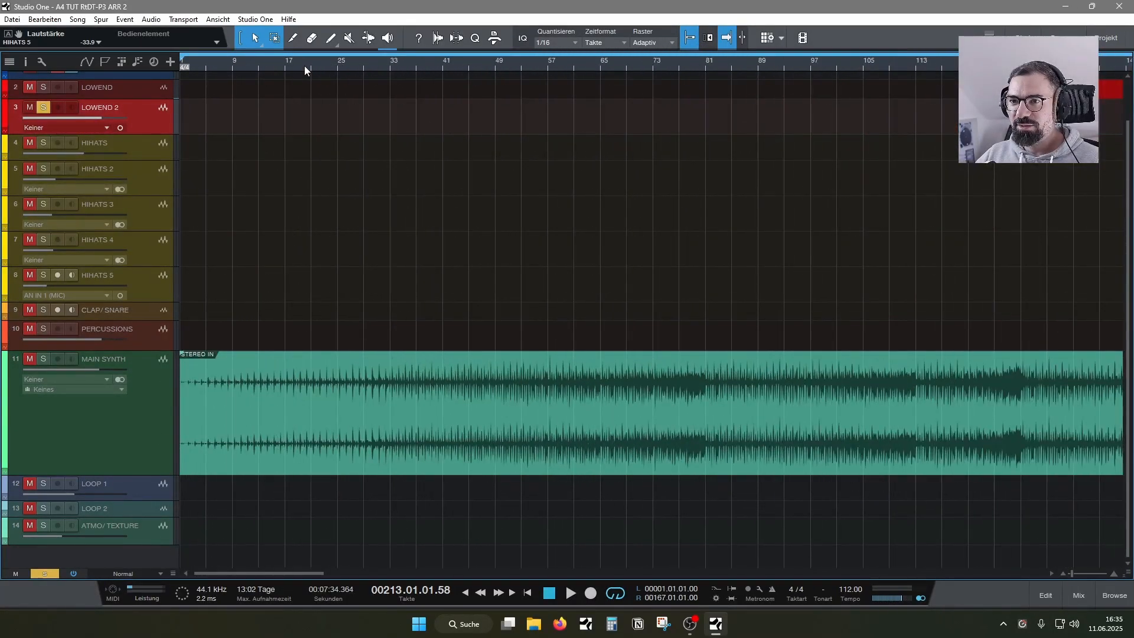
{"action": "left_click_drag", "start_coordinate": [304, 66], "coordinate": [344, 61]}
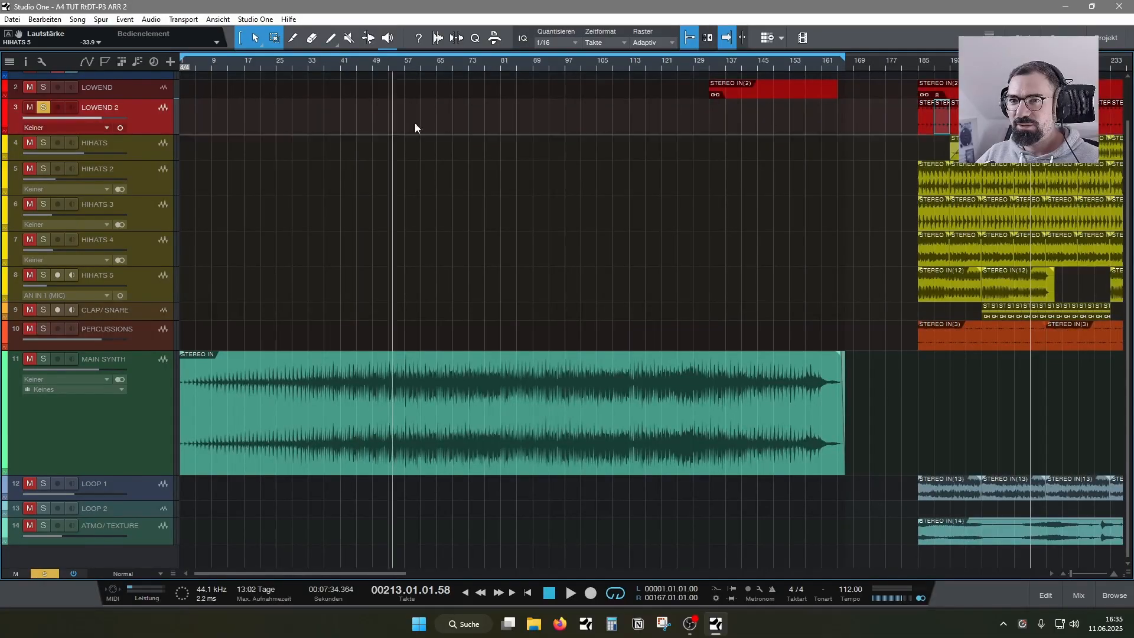
{"action": "scroll", "coordinate": [215, 130], "scroll_direction": "up", "scroll_amount": 1}
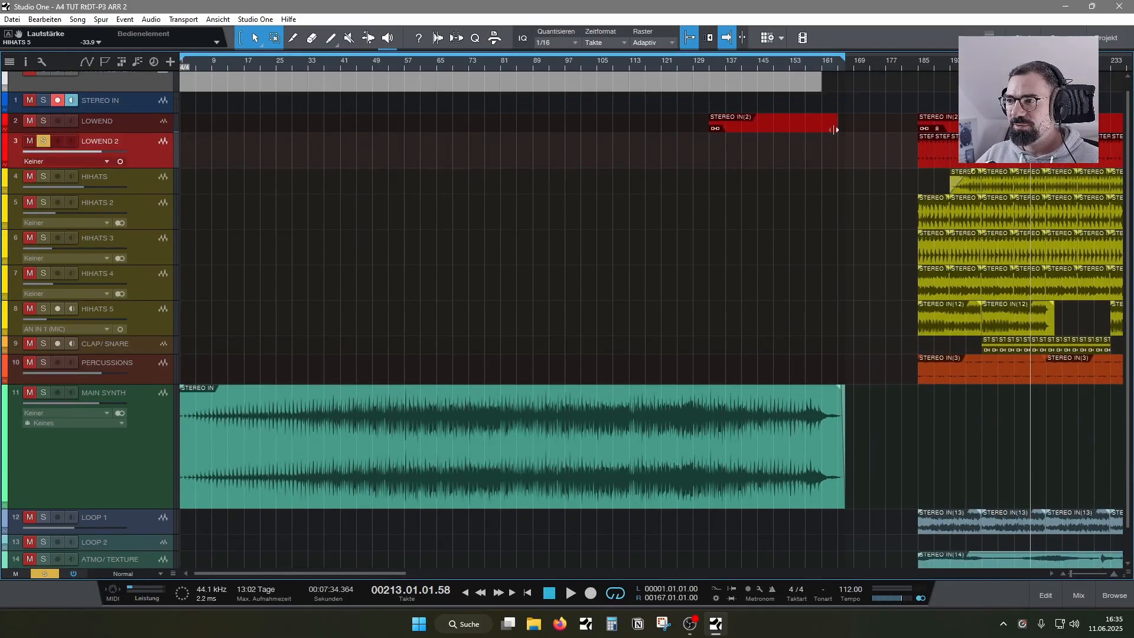
{"action": "left_click_drag", "start_coordinate": [750, 129], "coordinate": [211, 125]}
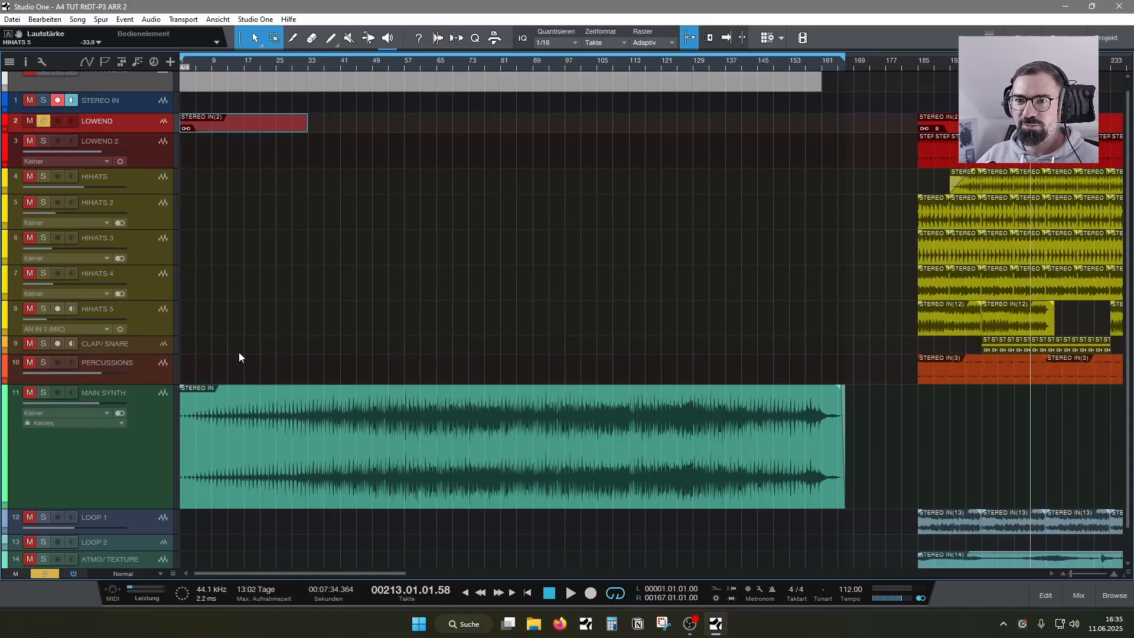
{"action": "scroll", "coordinate": [321, 272], "scroll_direction": "up", "scroll_amount": 1}
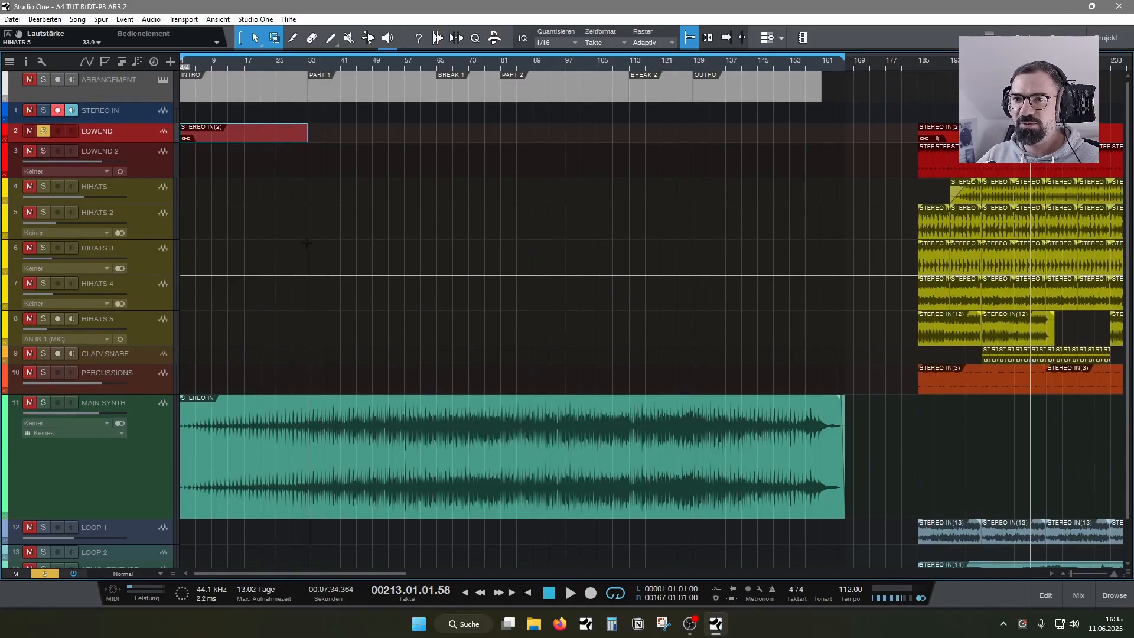
- Go through the arrangement sections INTRO, PART 1, BREAK 1, PART 2, BREAK 2 and OUTRO to plan where events belong
{"action": "left_click", "coordinate": [236, 94]}
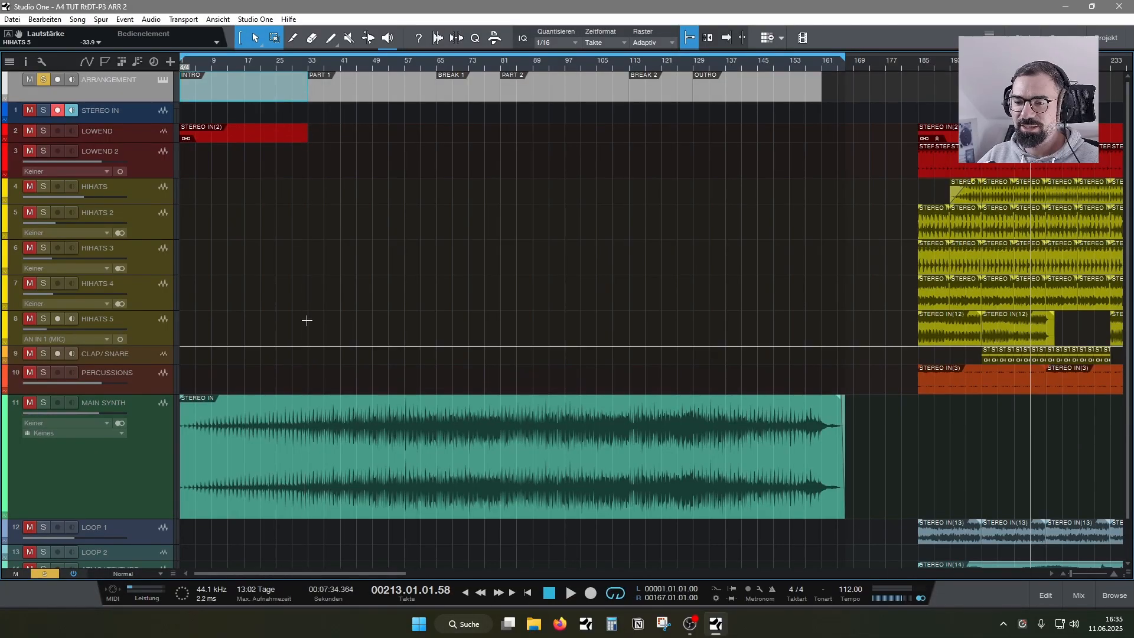
{"action": "left_click", "coordinate": [421, 98]}
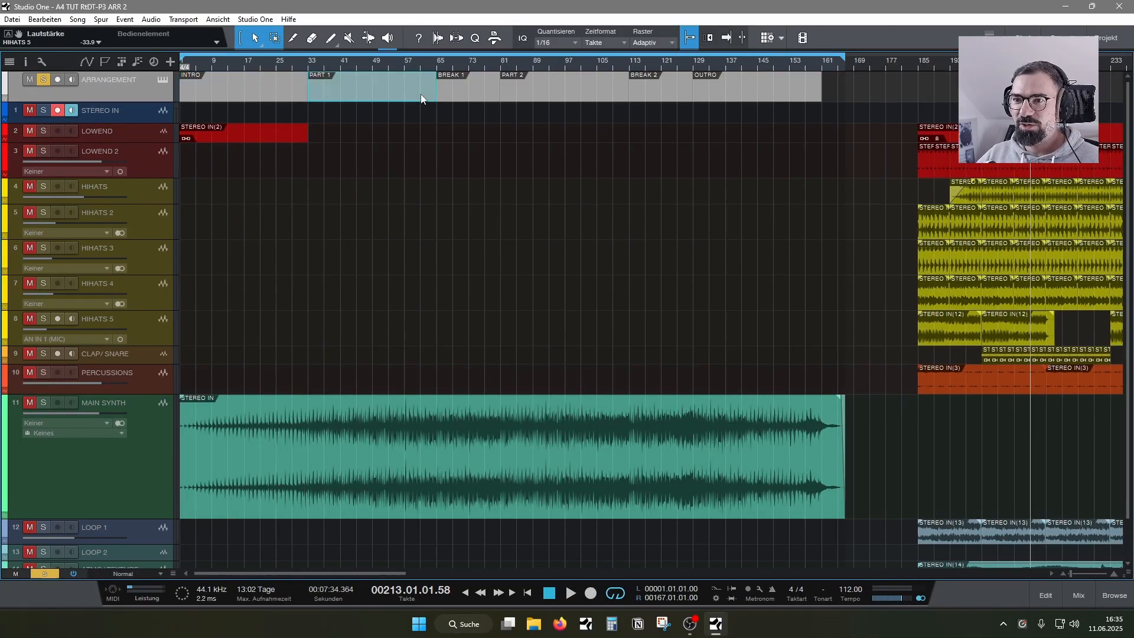
{"action": "left_click", "coordinate": [486, 90]}
{"action": "left_click", "coordinate": [570, 89]}
{"action": "left_click", "coordinate": [653, 88]}
{"action": "left_click", "coordinate": [724, 89]}
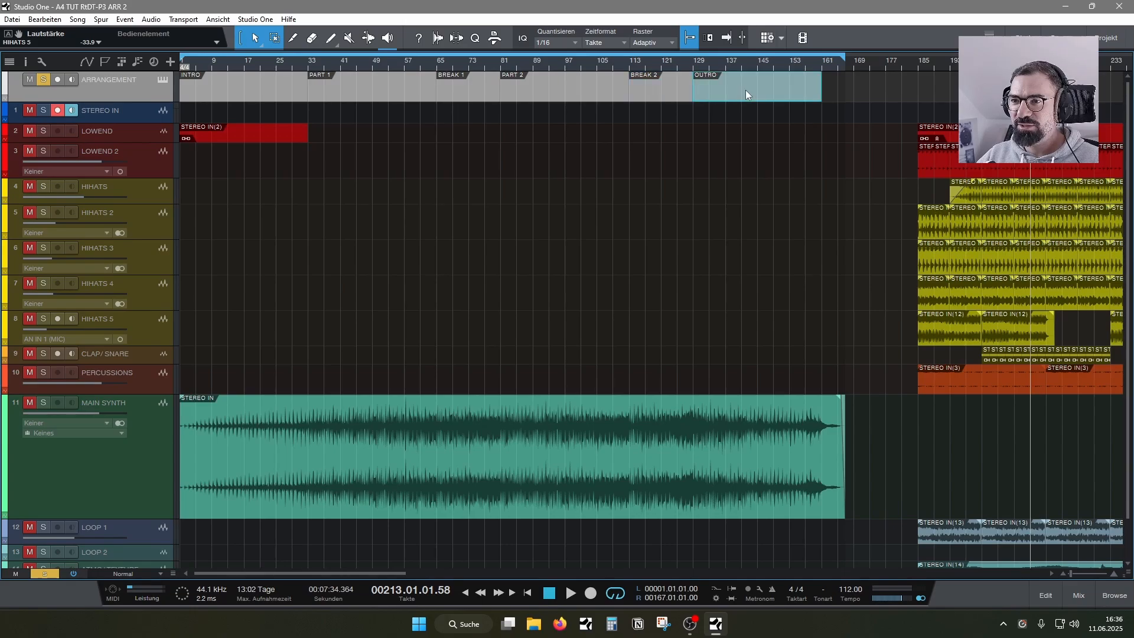
{"action": "left_click", "coordinate": [216, 96]}
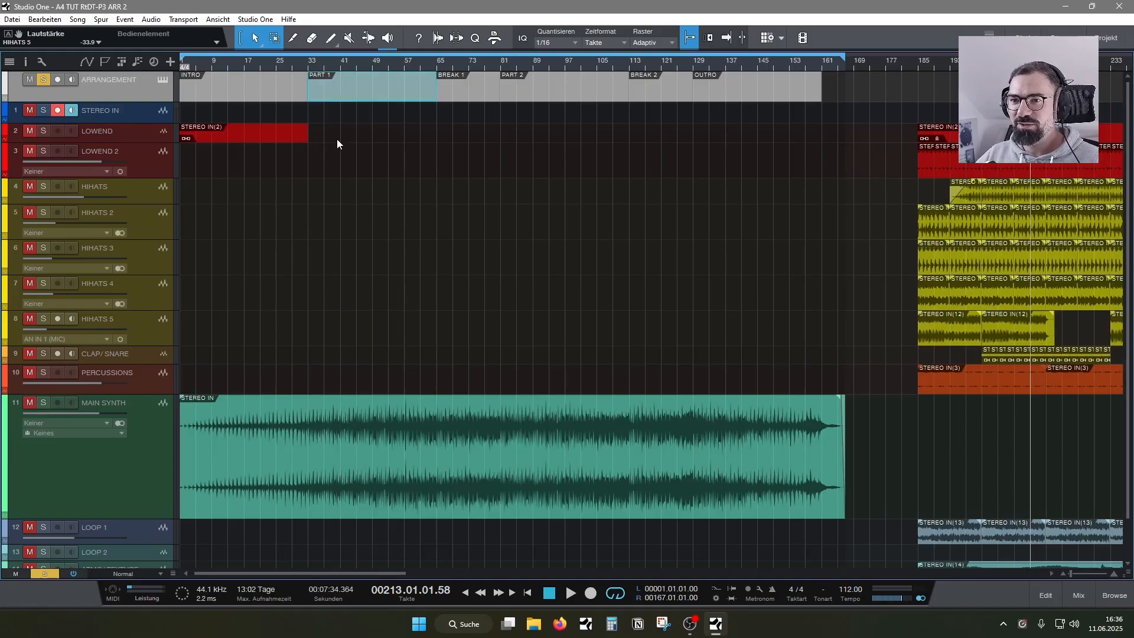
- Copy the INTRO's LOWEND event to the starts of PART 1, PART 2 and OUTRO
{"action": "left_click_drag", "start_coordinate": [204, 132], "coordinate": [736, 137]}
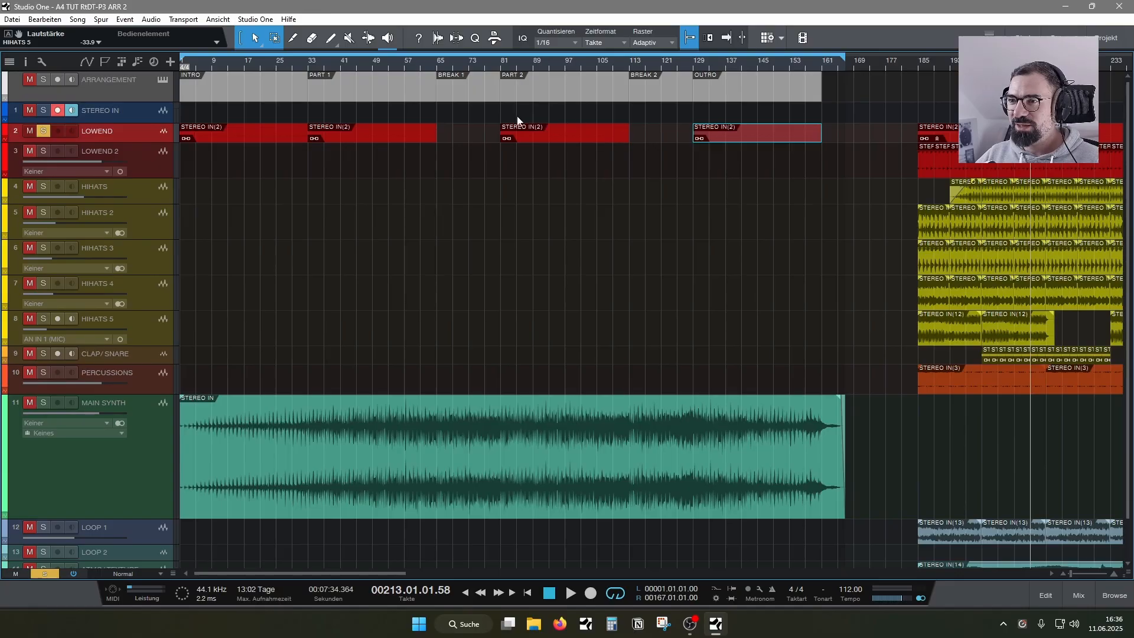
{"action": "left_click", "coordinate": [653, 90]}
{"action": "left_click", "coordinate": [718, 97]}
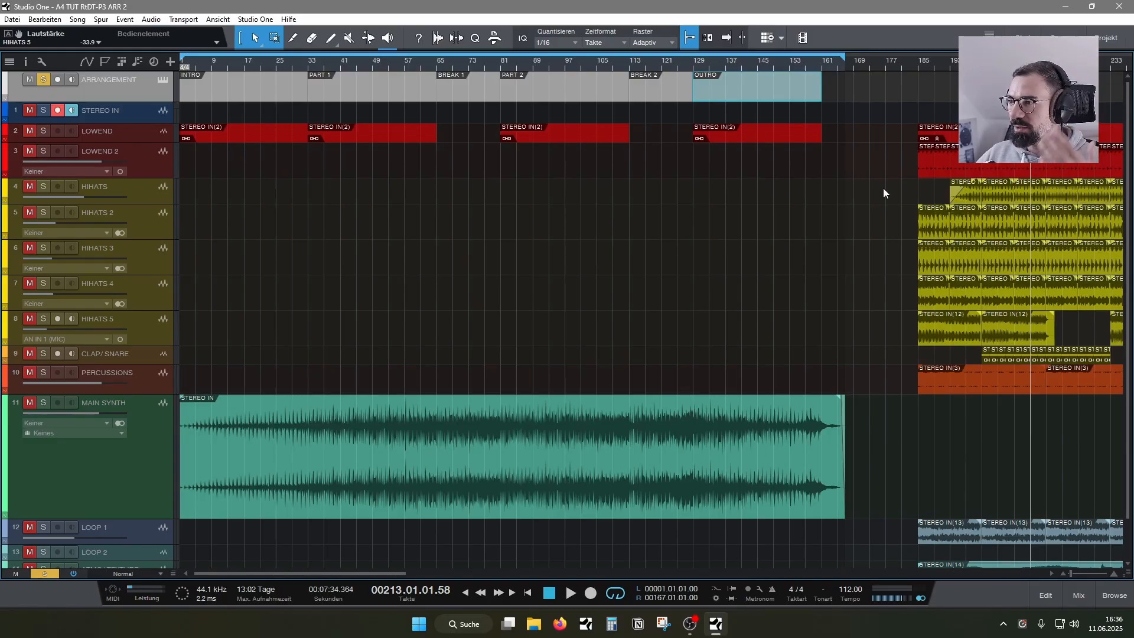
- Copy the parked LOWEND 2 events so they fill the INTRO, PART 1, PART 2 and OUTRO sections
{"action": "left_click_drag", "start_coordinate": [898, 173], "coordinate": [1041, 169]}
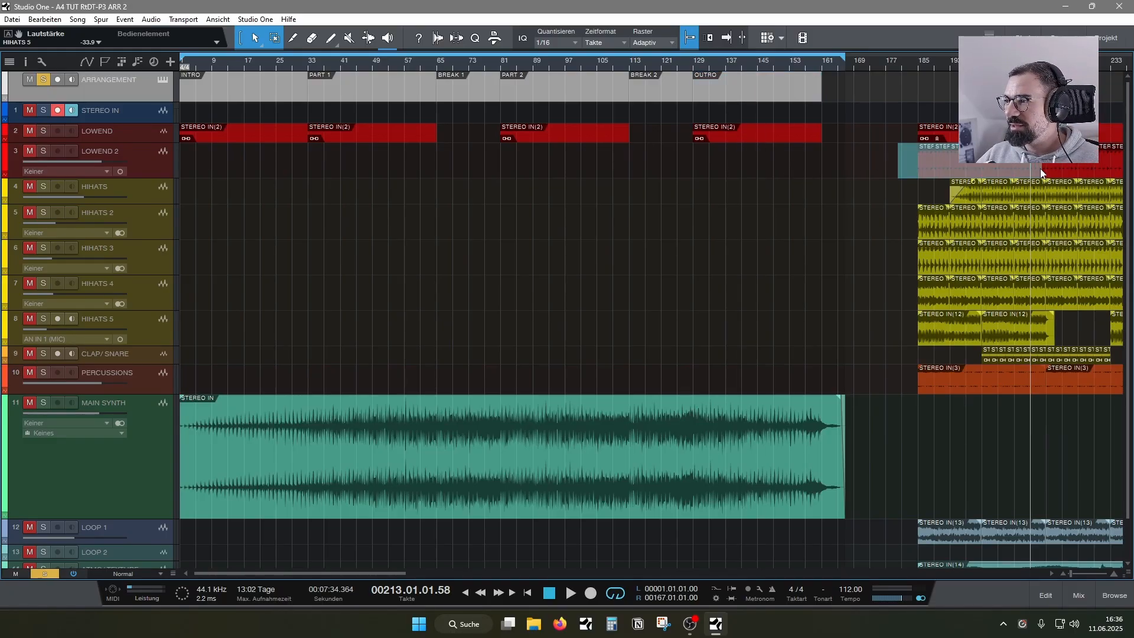
{"action": "left_click_drag", "start_coordinate": [928, 171], "coordinate": [700, 168]}
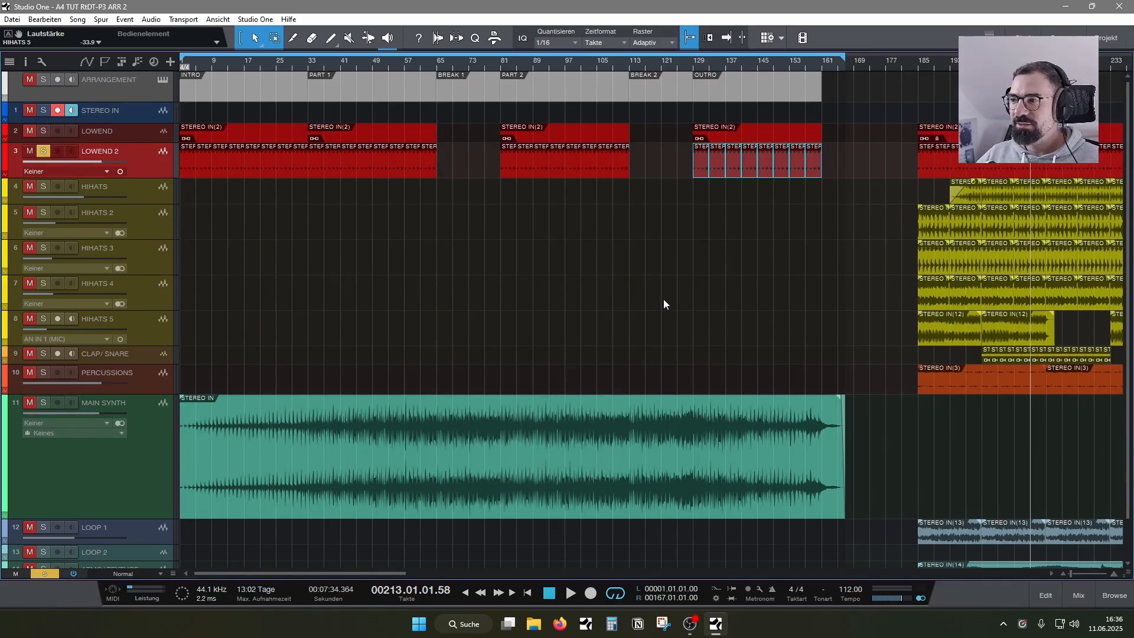
{"action": "left_click", "coordinate": [892, 387]}
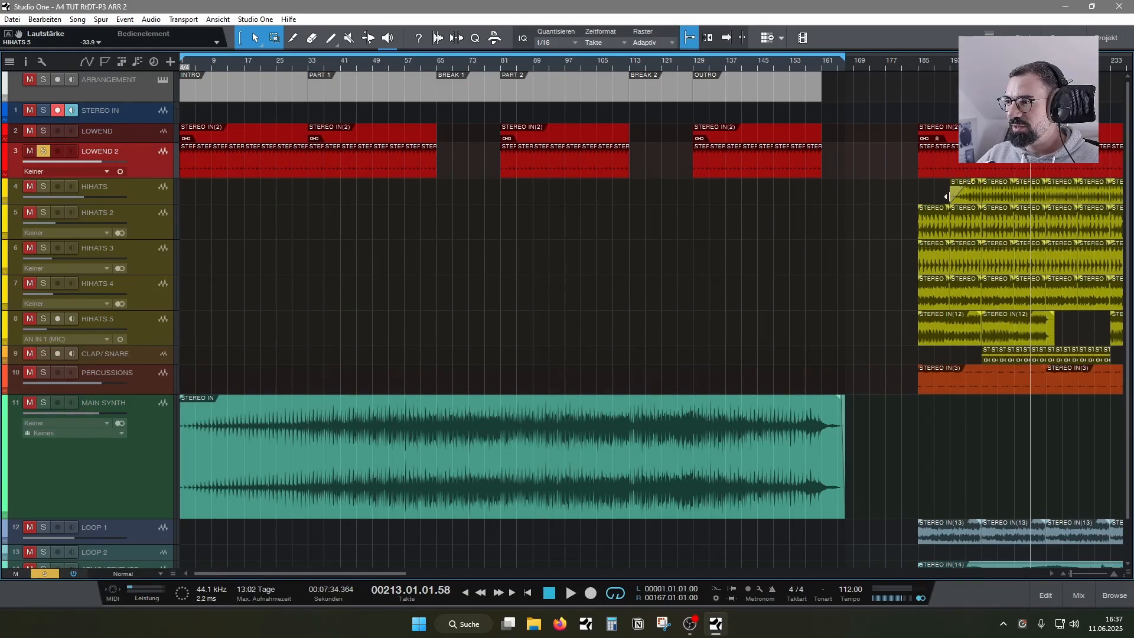
- Place HIHATS events at bars 9 and 17 with a fade-in on the first, playing from the start with the HIHATS solo off
{"action": "left_click_drag", "start_coordinate": [989, 193], "coordinate": [183, 188]}
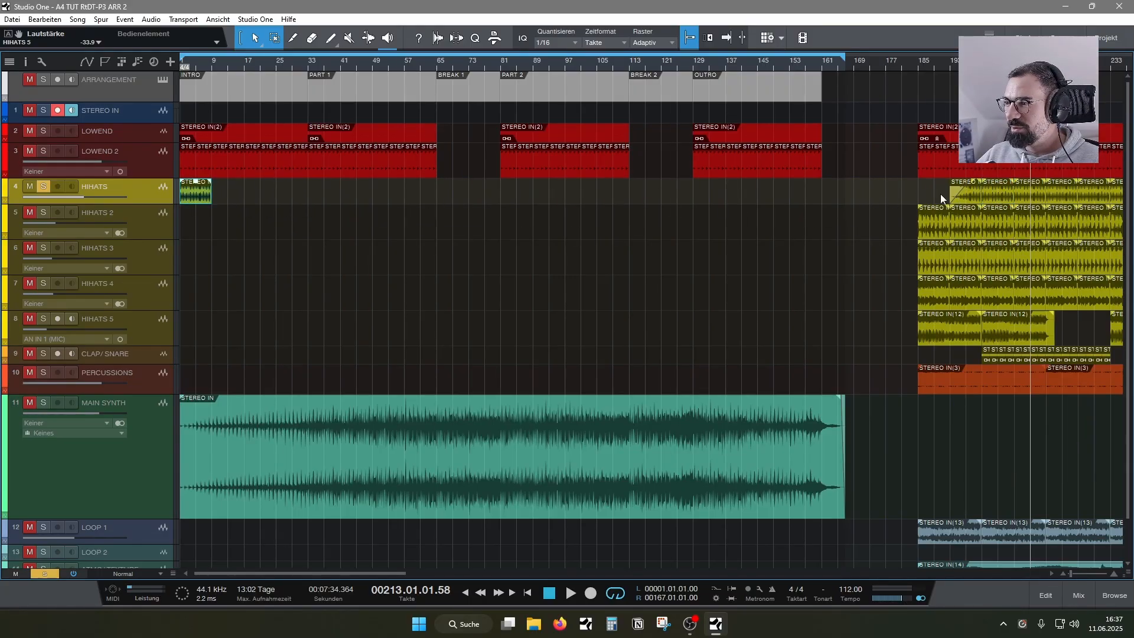
{"action": "key", "text": "Home"}
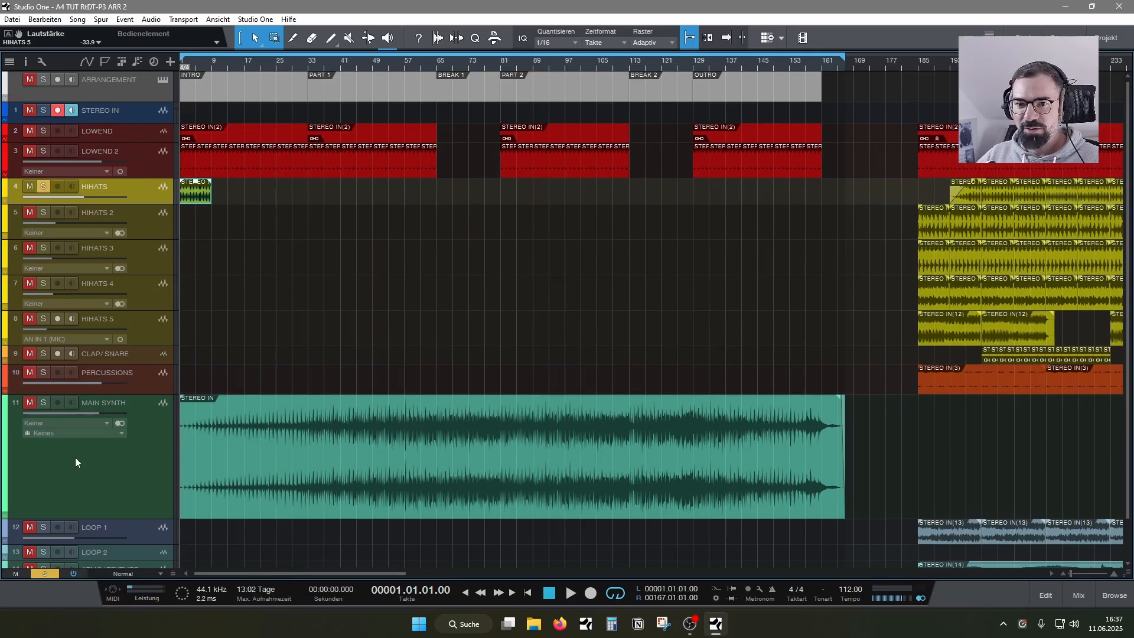
{"action": "left_click", "coordinate": [43, 186]}
{"action": "key", "text": "space"}
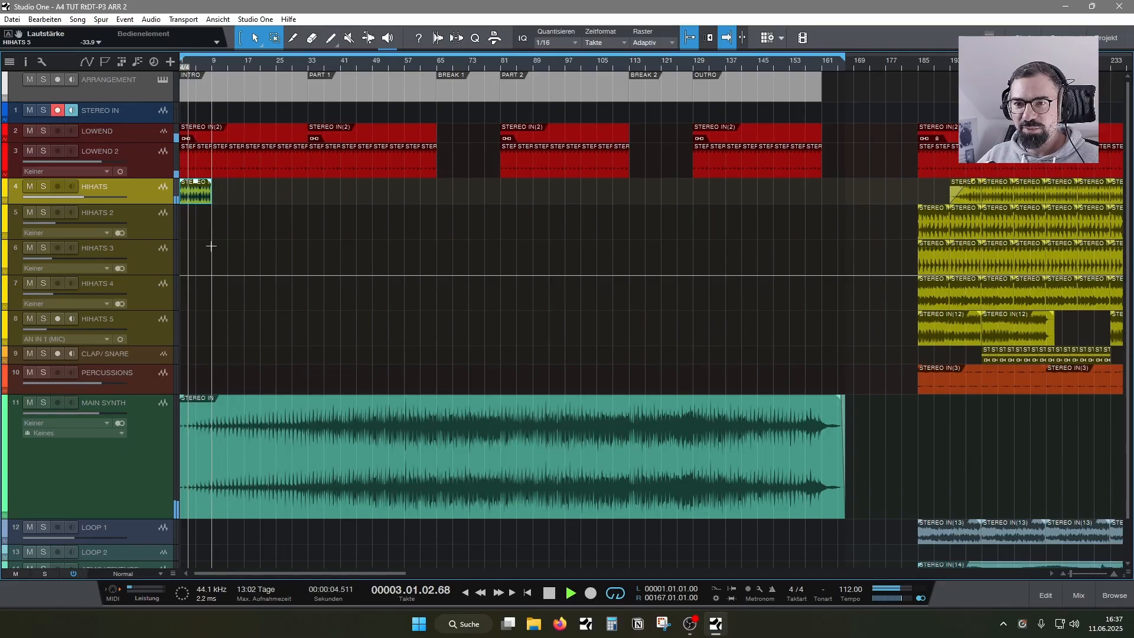
{"action": "left_click_drag", "start_coordinate": [196, 195], "coordinate": [228, 195]}
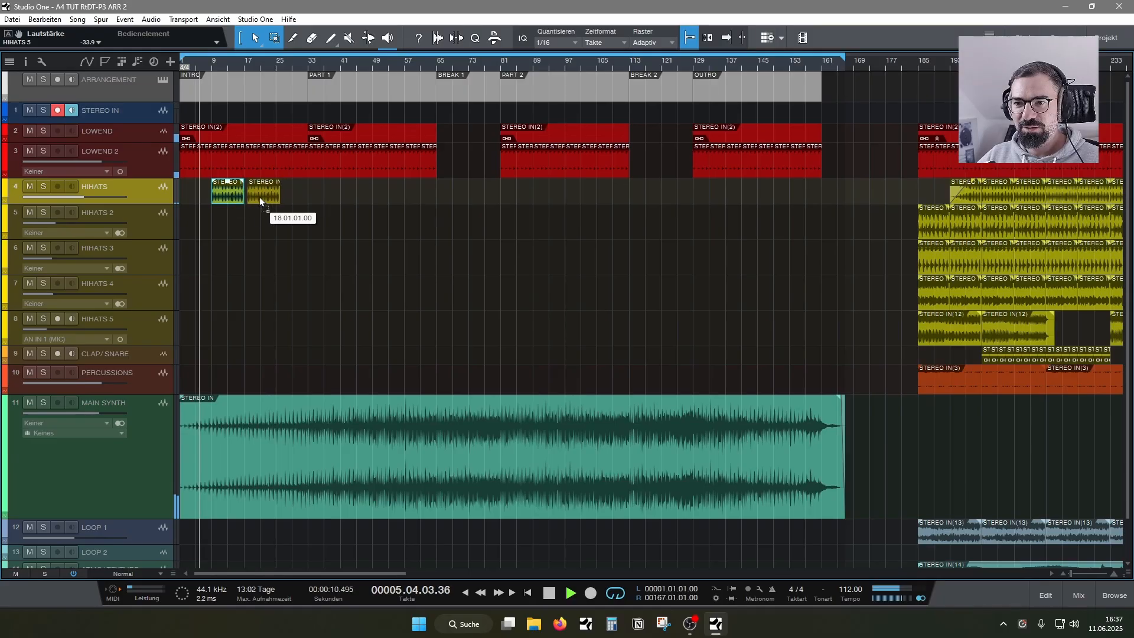
{"action": "left_click_drag", "start_coordinate": [260, 200], "coordinate": [241, 189]}
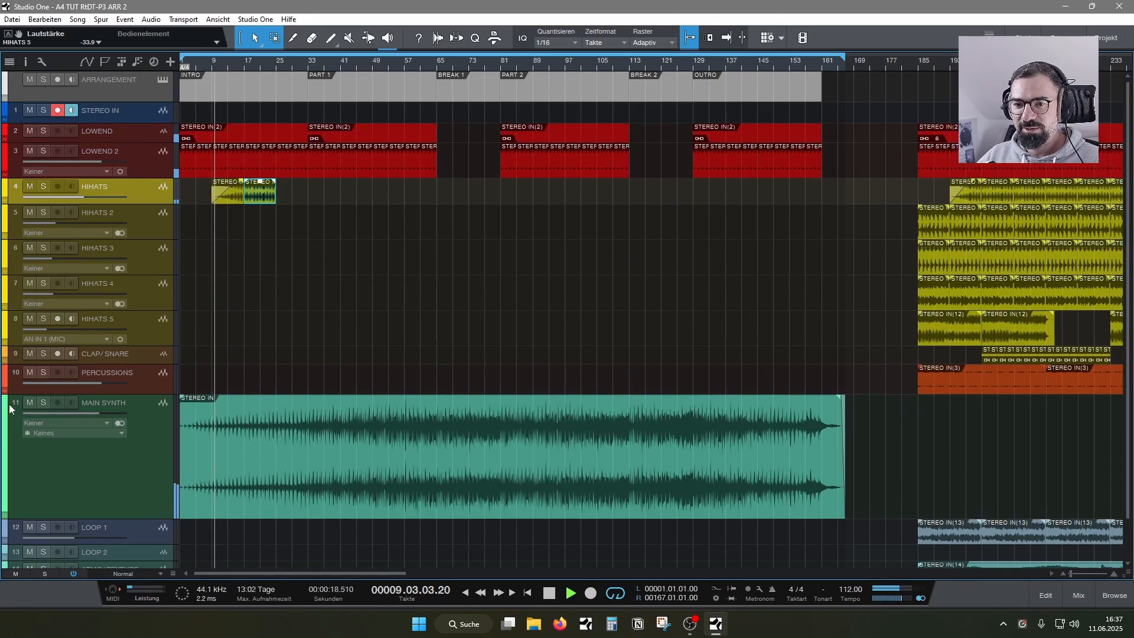
- Listen briefly to MAIN SYNTH soloed during playback, and switch its solo off again
{"action": "left_click", "coordinate": [43, 403]}
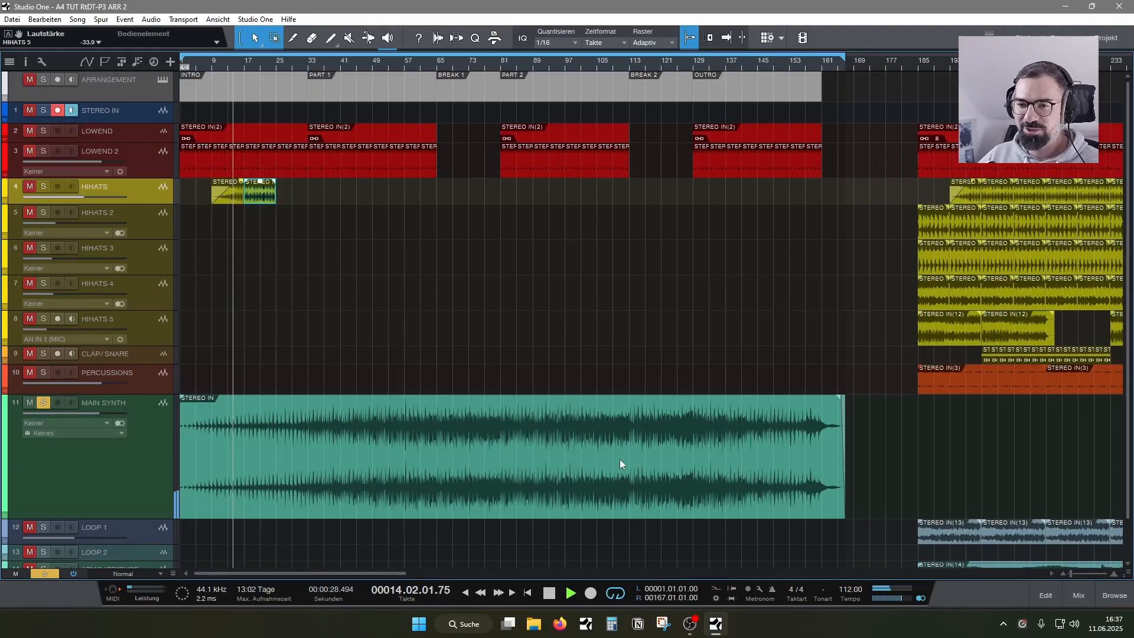
{"action": "left_click", "coordinate": [43, 404]}
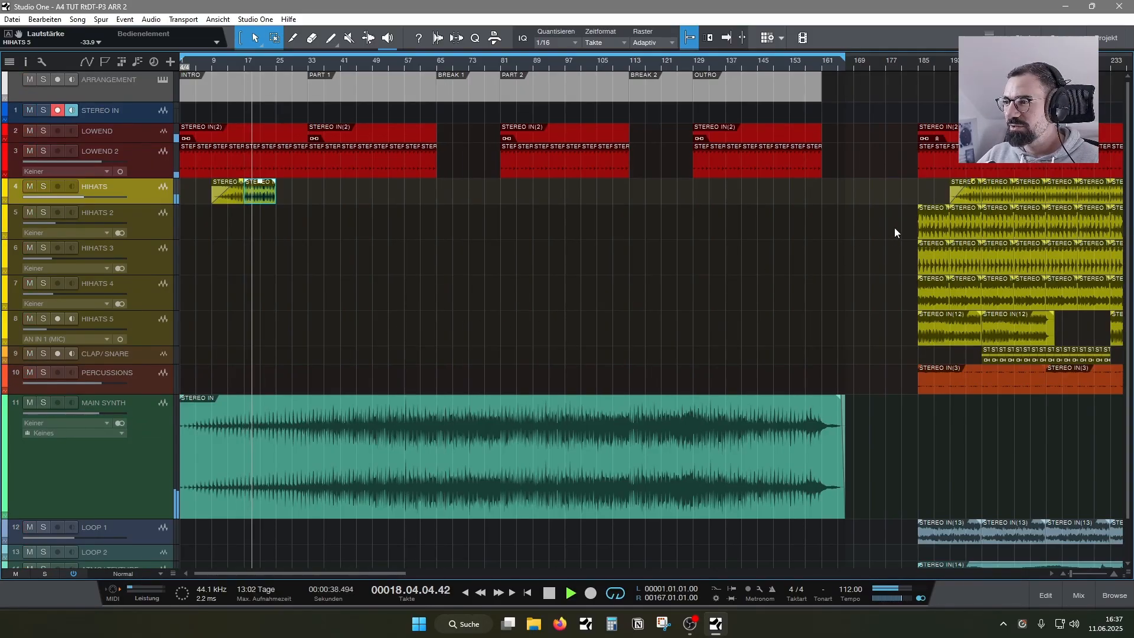
- Try two HIHATS 2 events at bars 1 and 9, play from the start, and take them back out of the INTRO
{"action": "left_click_drag", "start_coordinate": [895, 228], "coordinate": [187, 228]}
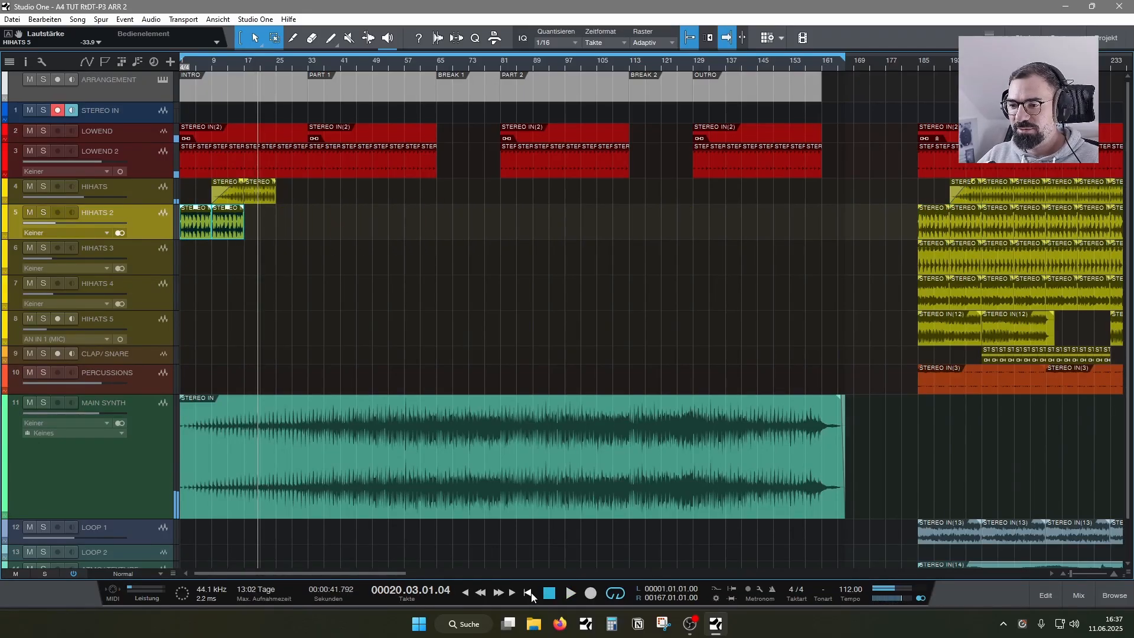
{"action": "left_click", "coordinate": [529, 593]}
{"action": "key", "text": "space"}
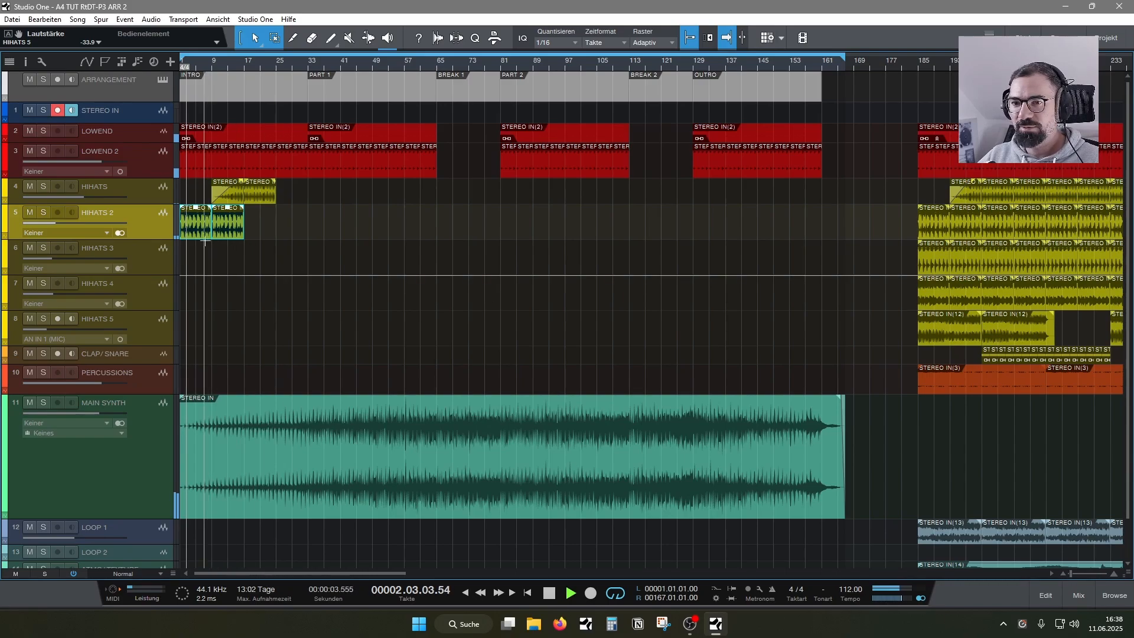
{"action": "left_click_drag", "start_coordinate": [200, 236], "coordinate": [939, 233]}
- Copy HIHATS 5 events to bars 1 and 17 with a fade-in on the first, playing from the start with LOWEND muted
{"action": "left_click_drag", "start_coordinate": [935, 344], "coordinate": [199, 322]}
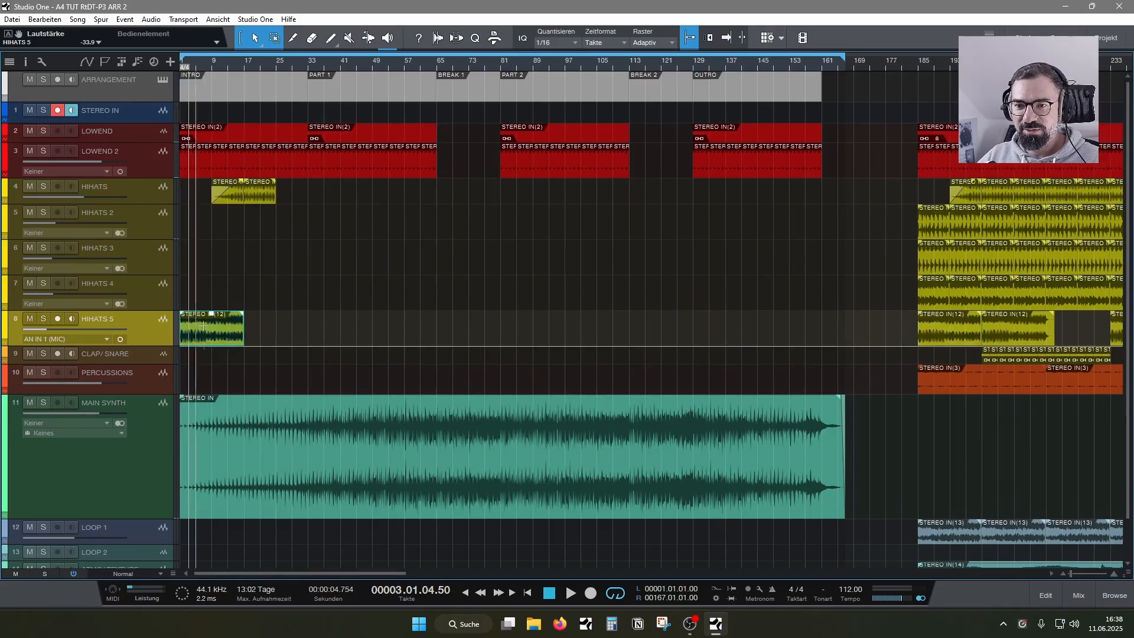
{"action": "left_click", "coordinate": [527, 593]}
{"action": "key", "text": "space"}
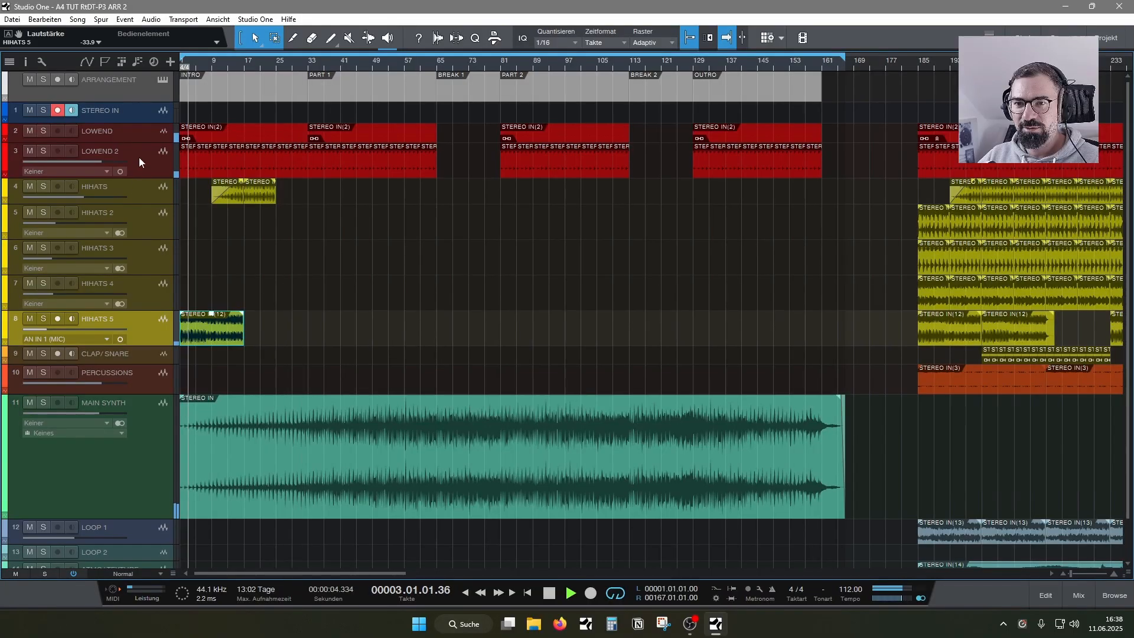
{"action": "left_click", "coordinate": [29, 131]}
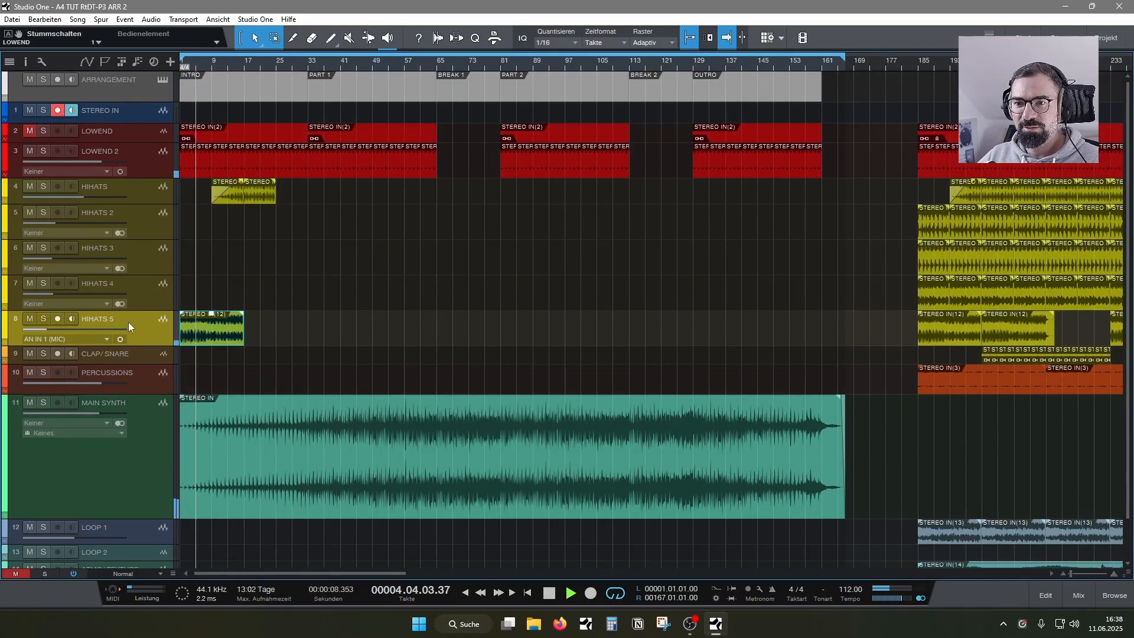
{"action": "left_click_drag", "start_coordinate": [182, 313], "coordinate": [205, 318]}
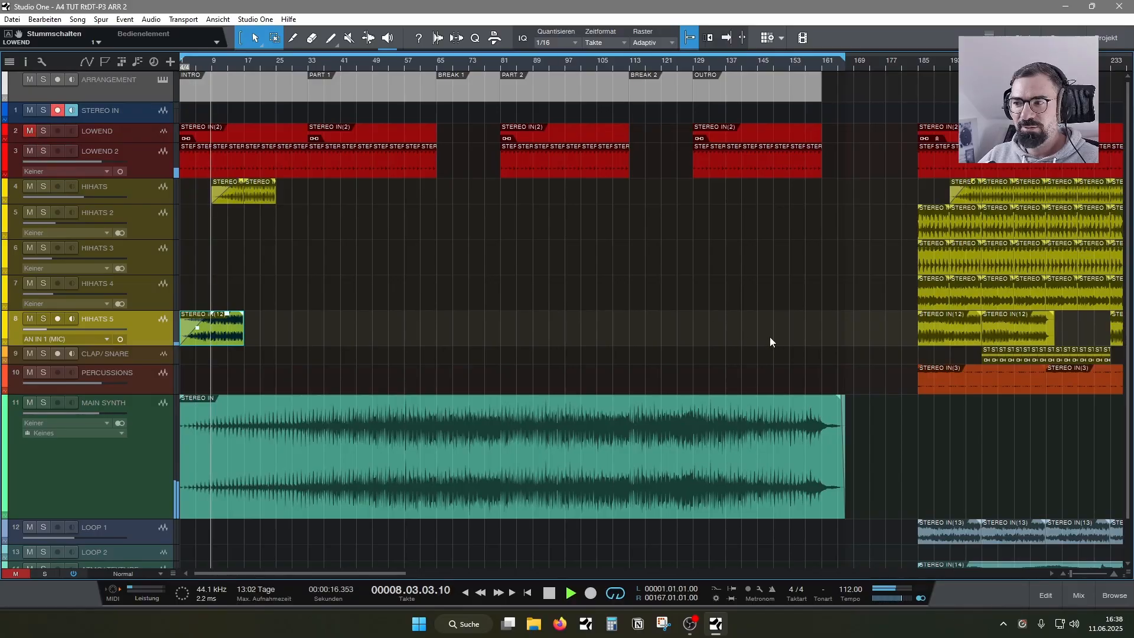
{"action": "left_click_drag", "start_coordinate": [925, 337], "coordinate": [258, 337]}
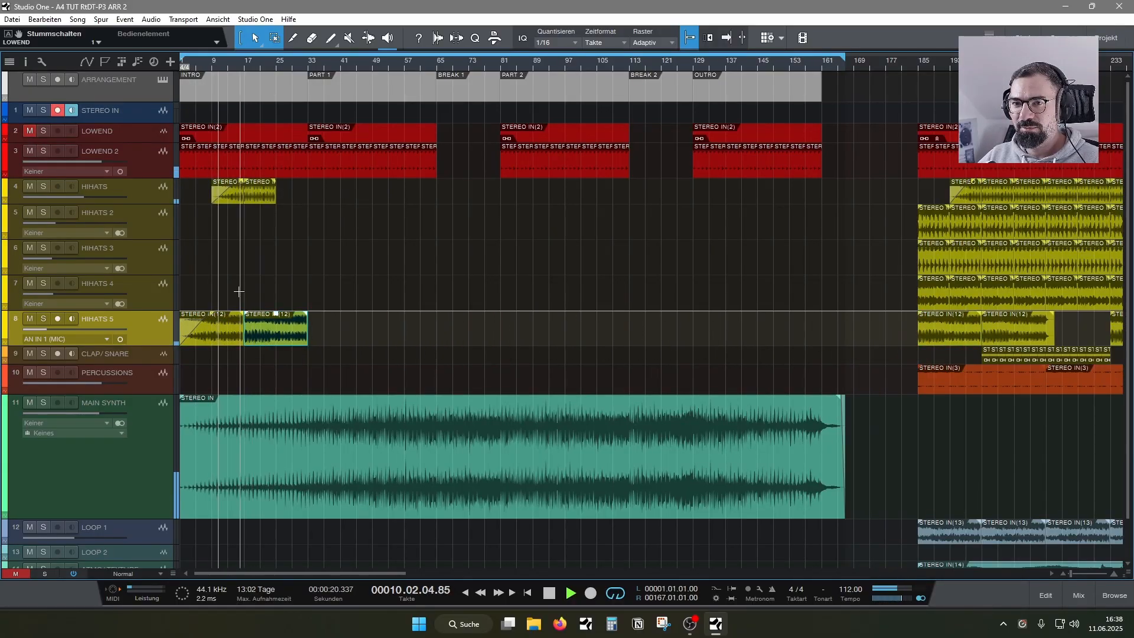
- Trim the start of the INTRO's LOWEND event to bar 17 and unmute the LOWEND track
{"action": "left_click", "coordinate": [248, 136]}
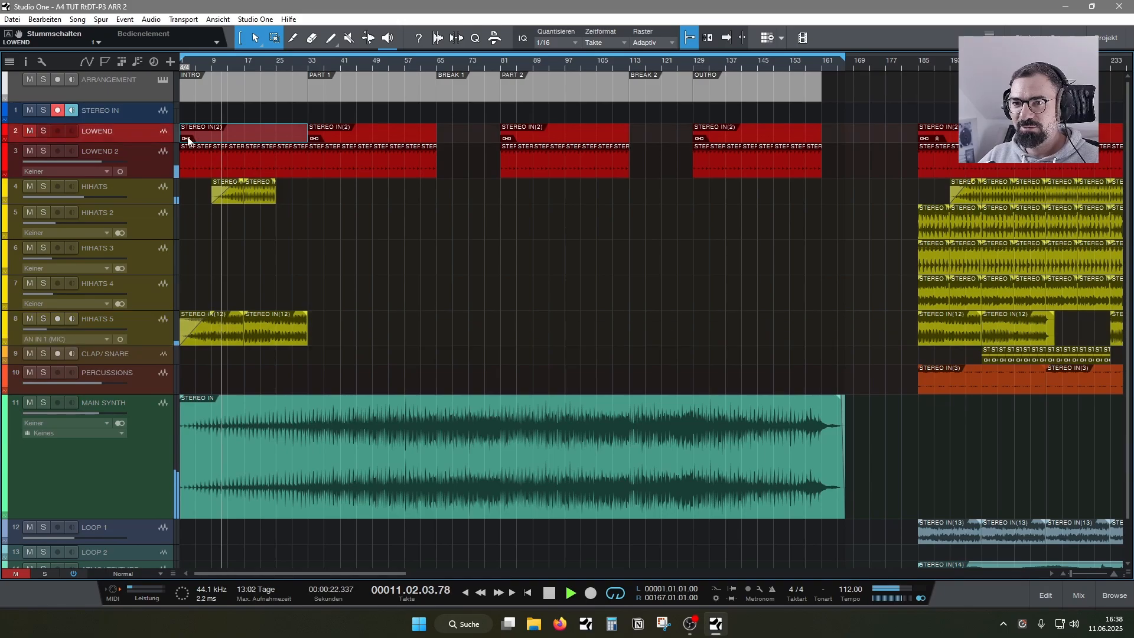
{"action": "left_click_drag", "start_coordinate": [184, 139], "coordinate": [245, 149]}
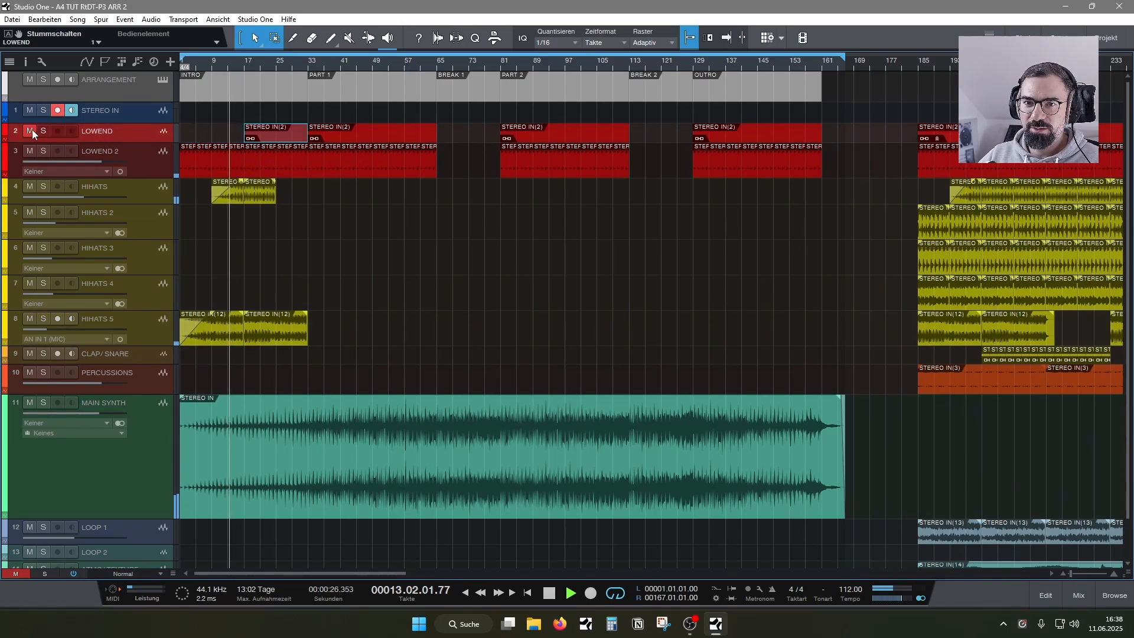
{"action": "left_click", "coordinate": [31, 129]}
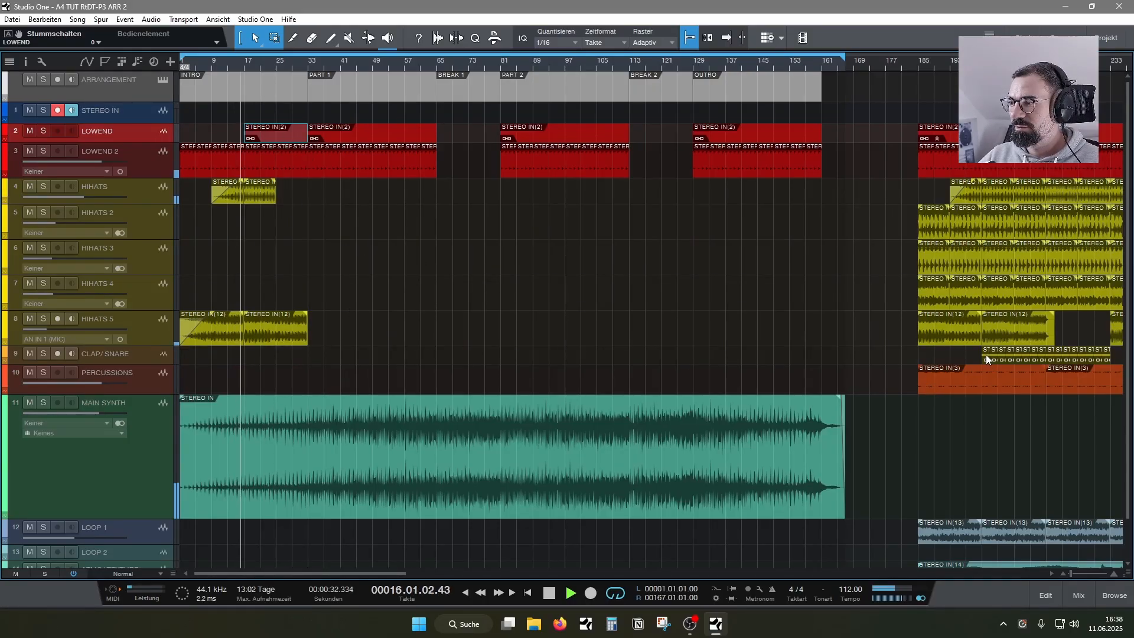
- Copy the first four parked CLAP/SNARE events to bar 33 at the start of PART 1
{"action": "left_click_drag", "start_coordinate": [986, 358], "coordinate": [1019, 356]}
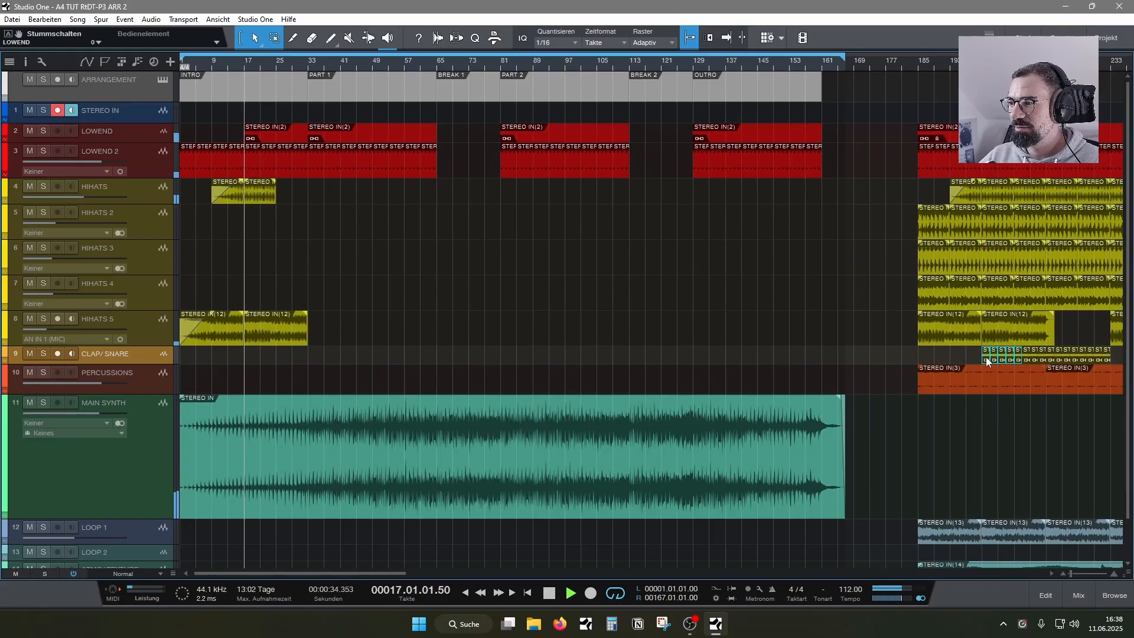
{"action": "left_click", "coordinate": [967, 358]}
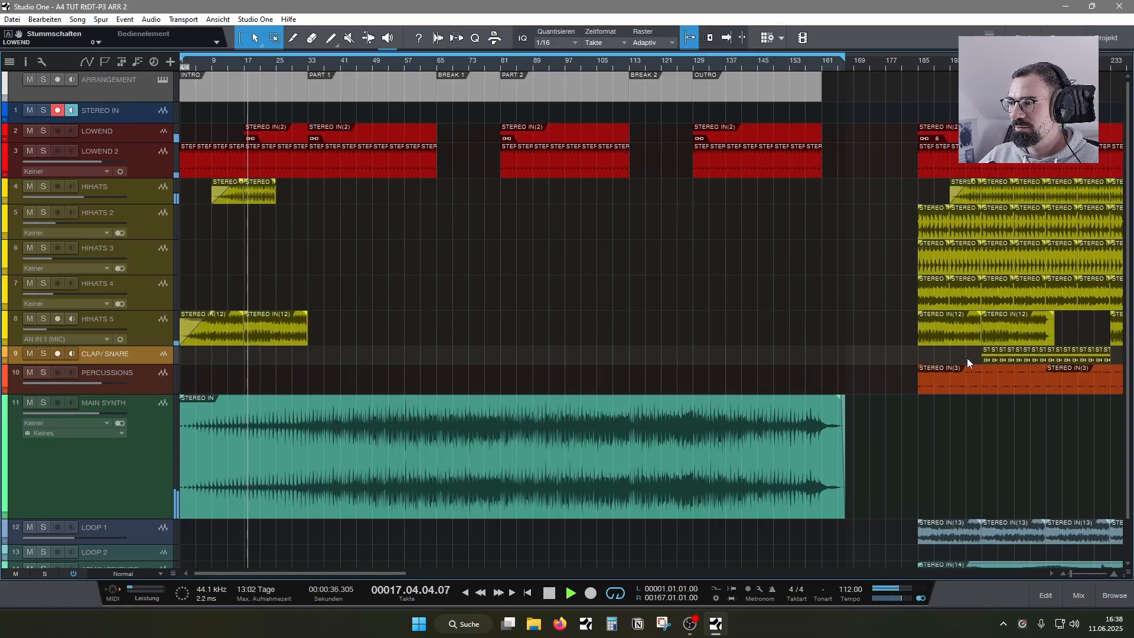
{"action": "left_click_drag", "start_coordinate": [966, 359], "coordinate": [1008, 361]}
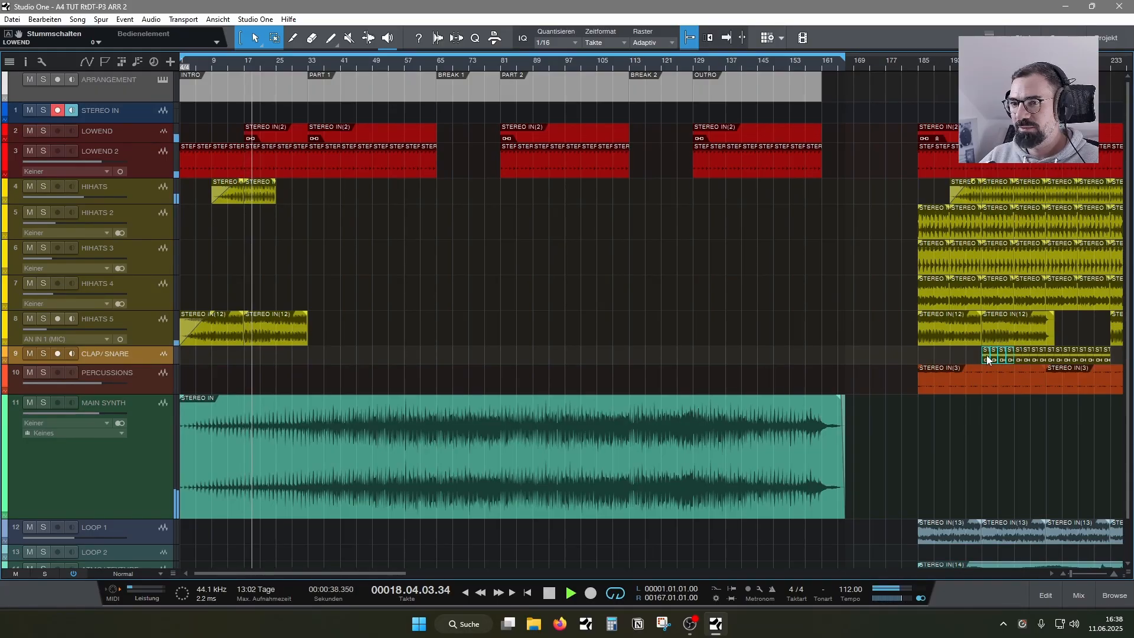
{"action": "left_click_drag", "start_coordinate": [624, 360], "coordinate": [313, 357]}
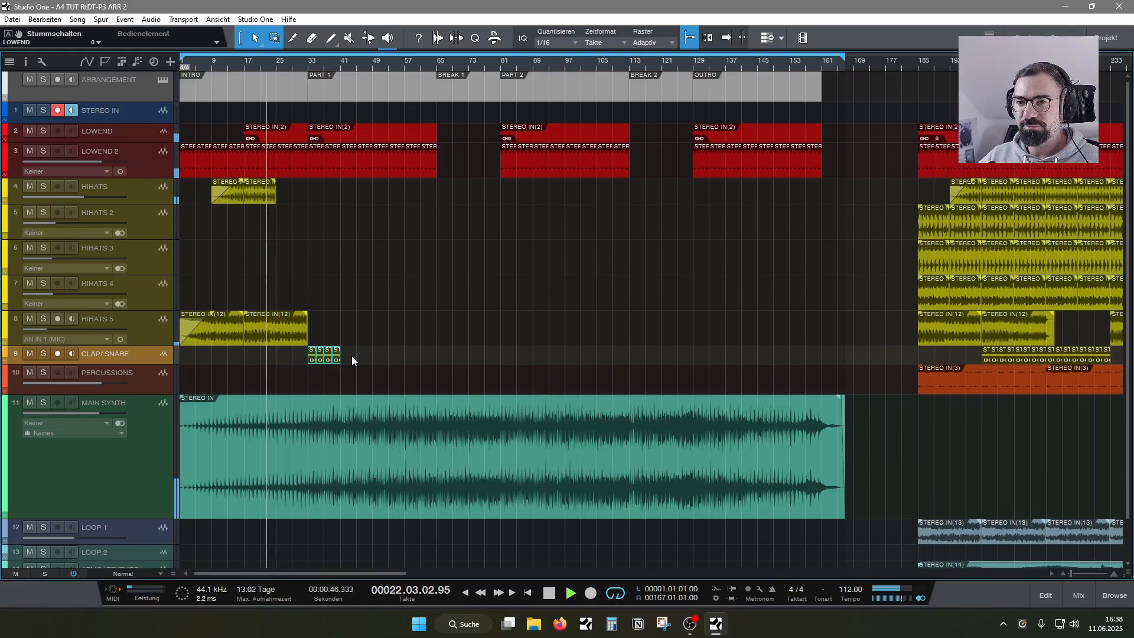
- Fill the INTRO up to PART 1 with HIHATS, HIHATS 3 and HIHATS 4 events at bar 25 and HIHATS 2 events at bars 17 and 25
{"action": "left_click", "coordinate": [256, 200]}
{"action": "left_click_drag", "start_coordinate": [255, 195], "coordinate": [299, 261]}
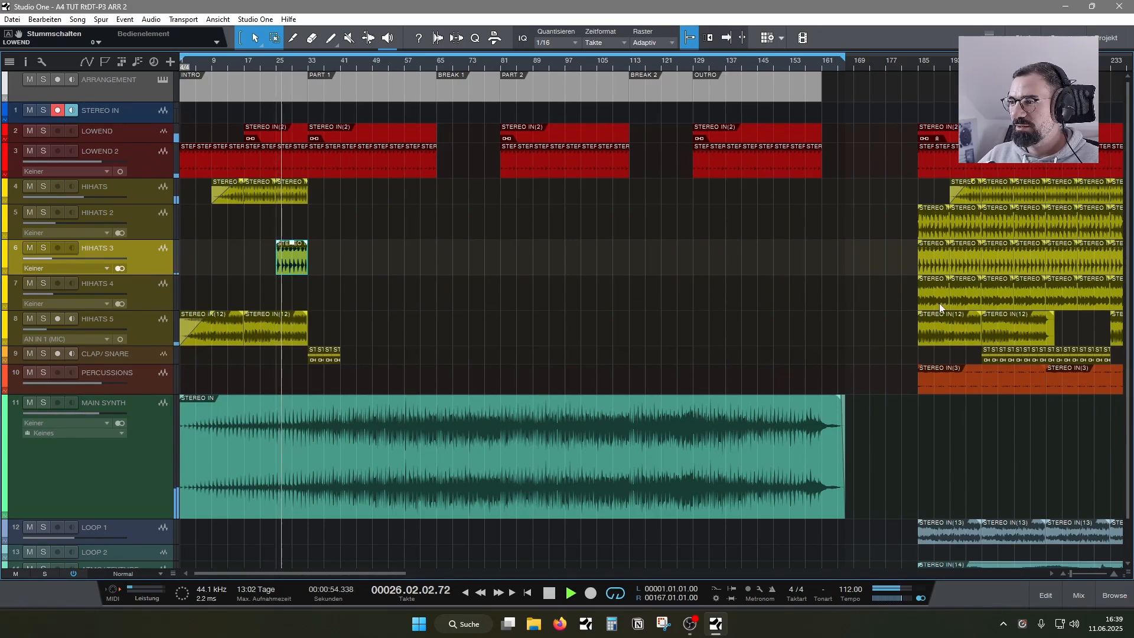
{"action": "left_click_drag", "start_coordinate": [939, 303], "coordinate": [297, 290]}
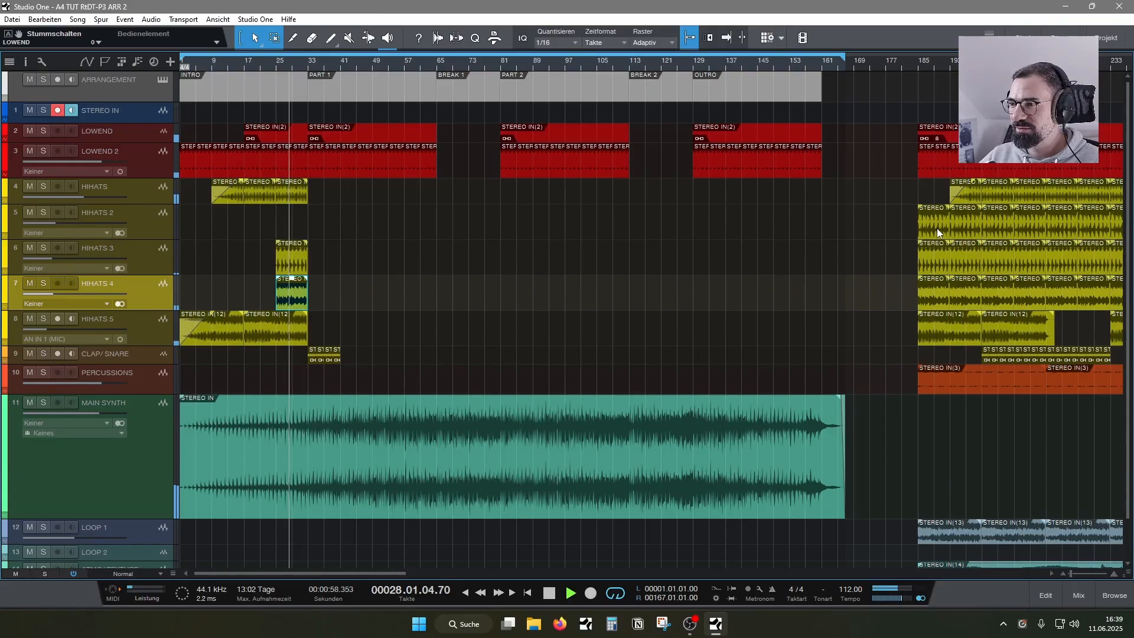
{"action": "left_click_drag", "start_coordinate": [937, 228], "coordinate": [290, 228]}
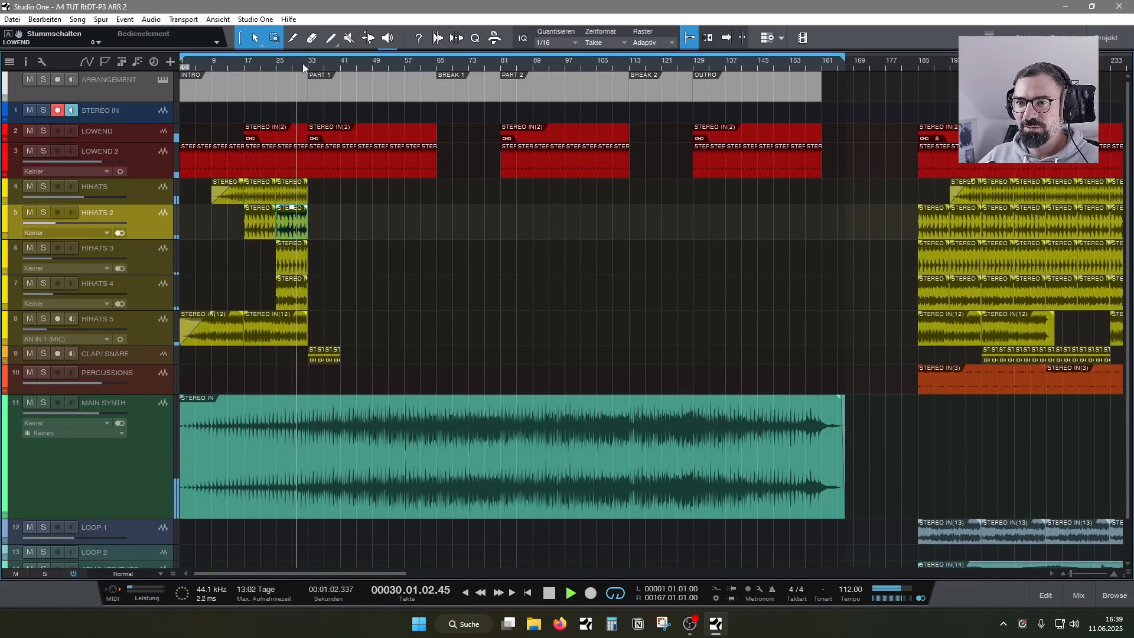
- Shorten the end of the INTRO's LOWEND event to leave a brief gap just before PART 1 at bar 33
{"action": "left_click_drag", "start_coordinate": [303, 63], "coordinate": [343, 133]}
{"action": "left_click", "coordinate": [236, 135]}
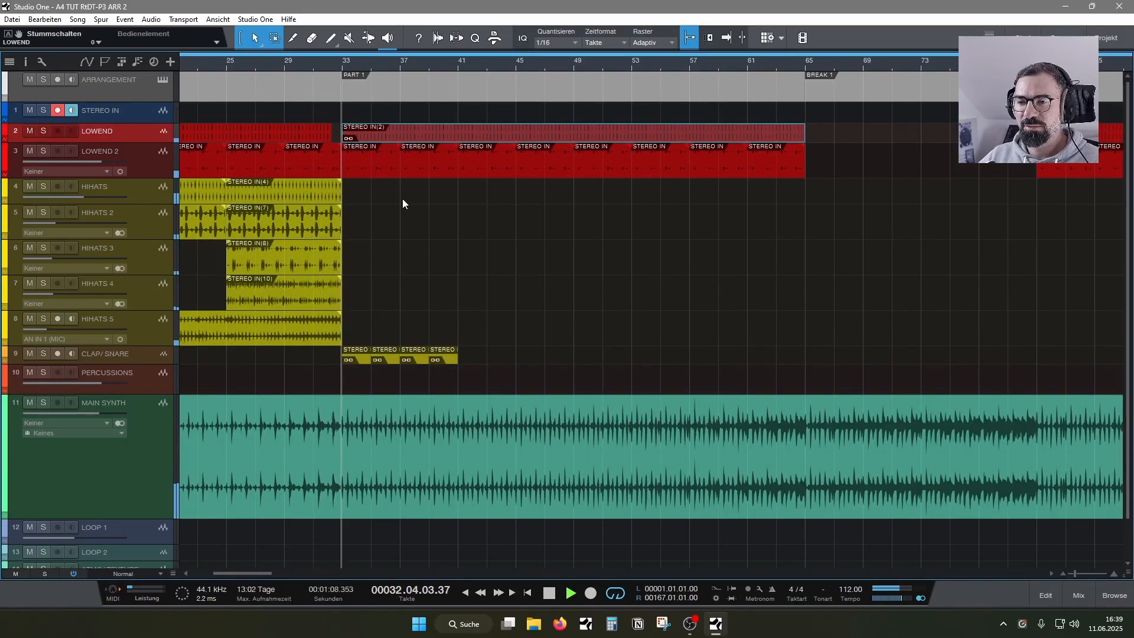
{"action": "left_click_drag", "start_coordinate": [353, 62], "coordinate": [401, 45]}
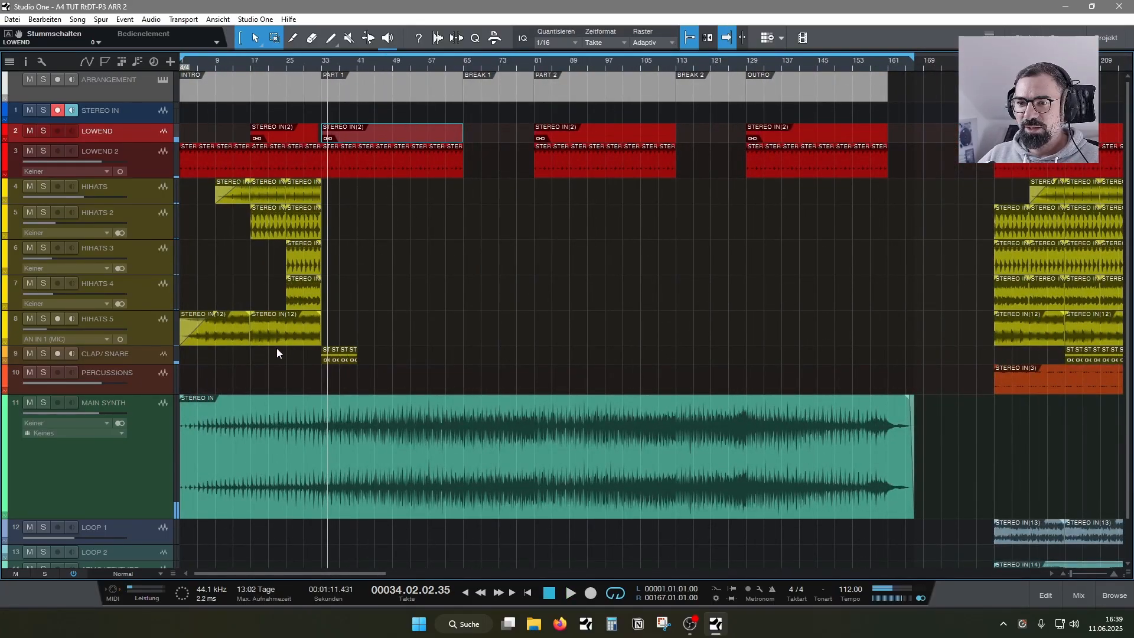
- Continue the HIHATS, HIHATS 2, HIHATS 3, HIHATS 4 and HIHATS 5 events through PART 1 from bar 33 to BREAK 1
{"action": "left_click_drag", "start_coordinate": [278, 329], "coordinate": [342, 336]}
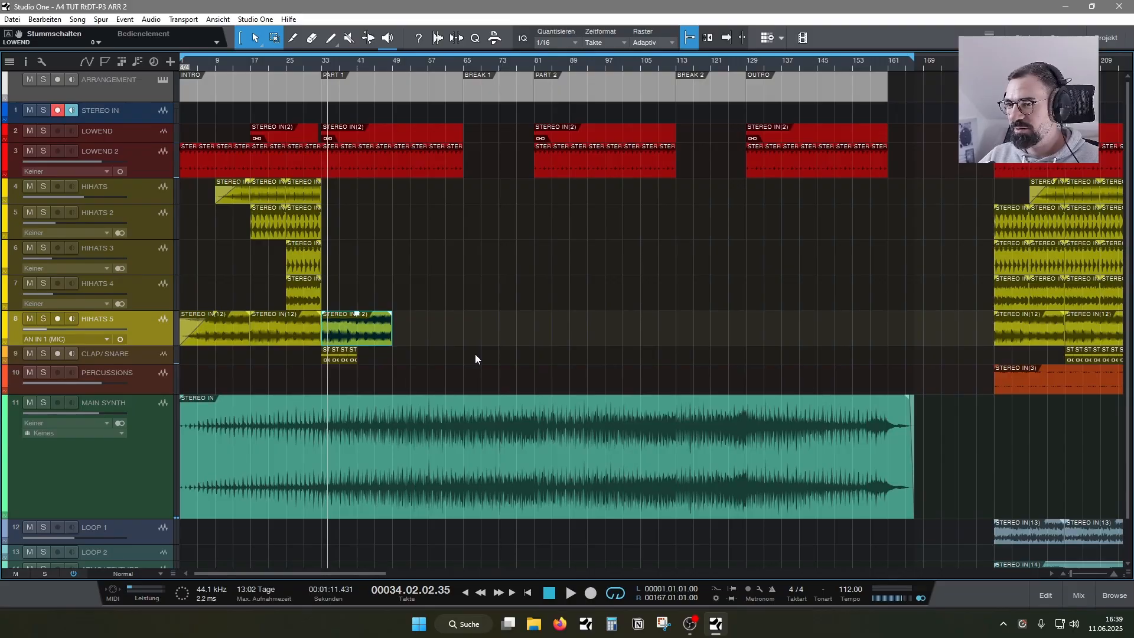
{"action": "left_click_drag", "start_coordinate": [363, 331], "coordinate": [503, 342]}
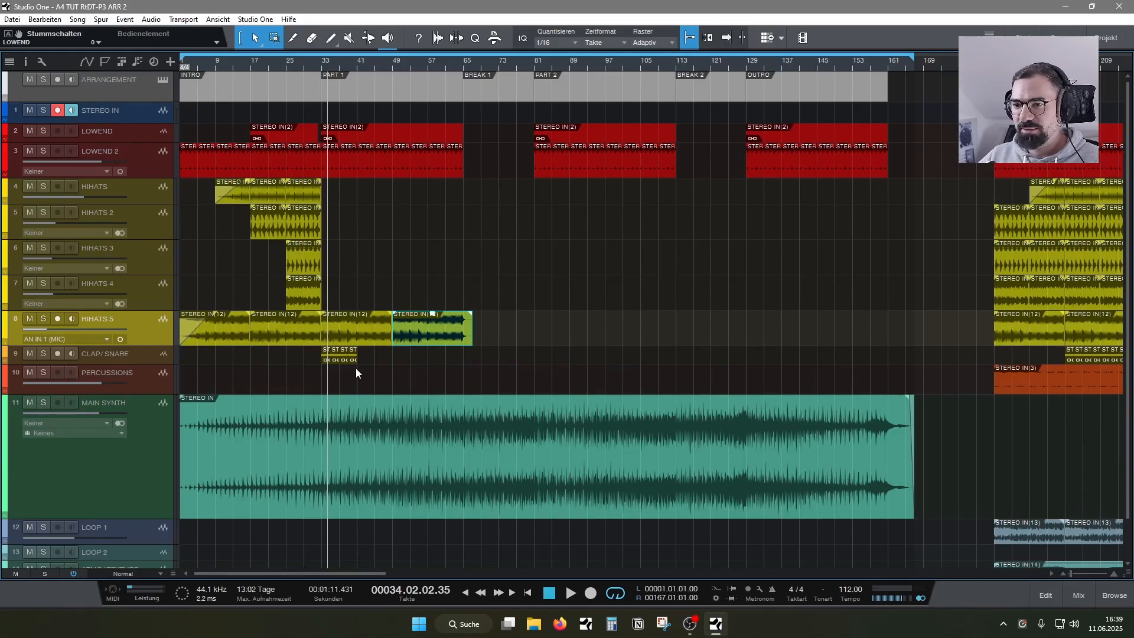
{"action": "left_click_drag", "start_coordinate": [347, 305], "coordinate": [443, 195]}
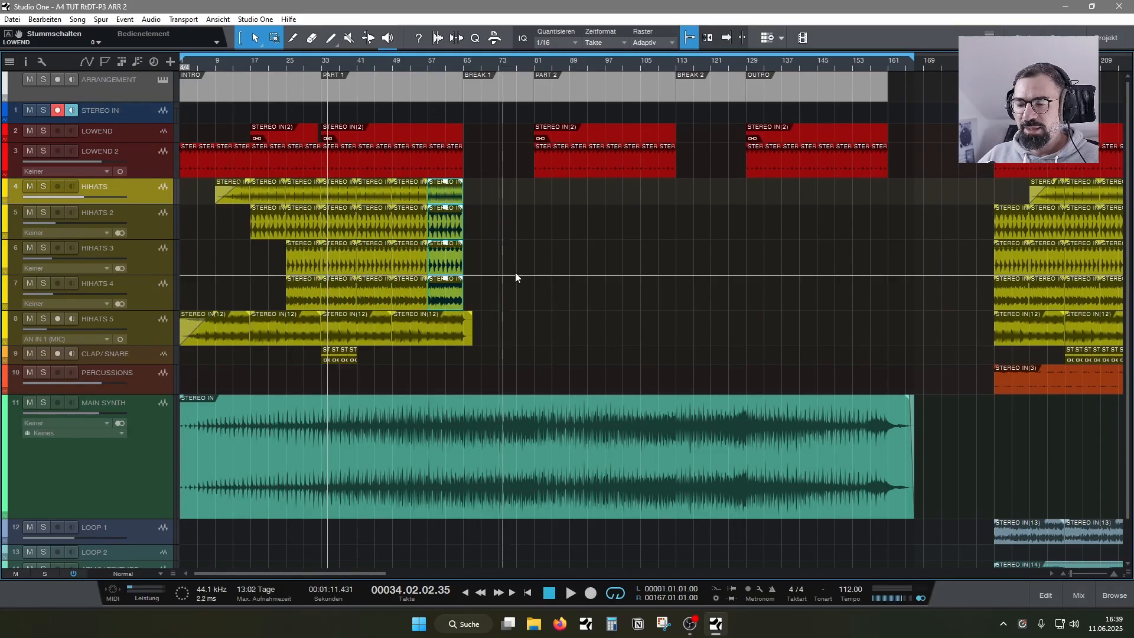
{"action": "left_click_drag", "start_coordinate": [495, 307], "coordinate": [366, 200]}
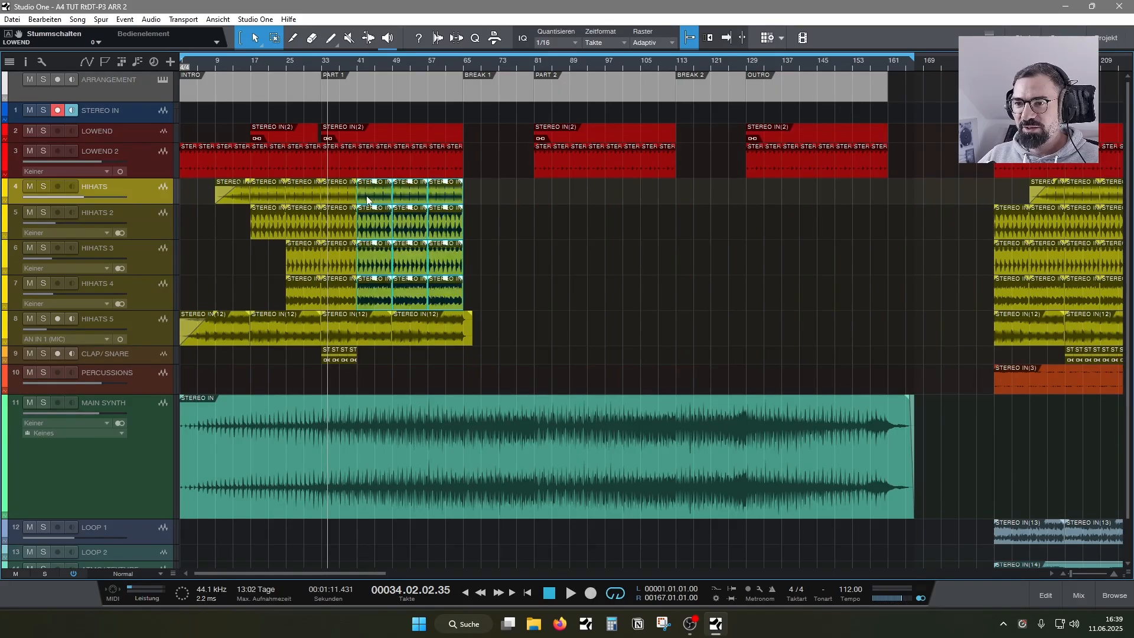
- Duplicate the CLAP/SNARE events at bar 33 until they fill PART 1 up to bar 65
{"action": "left_click", "coordinate": [337, 358]}
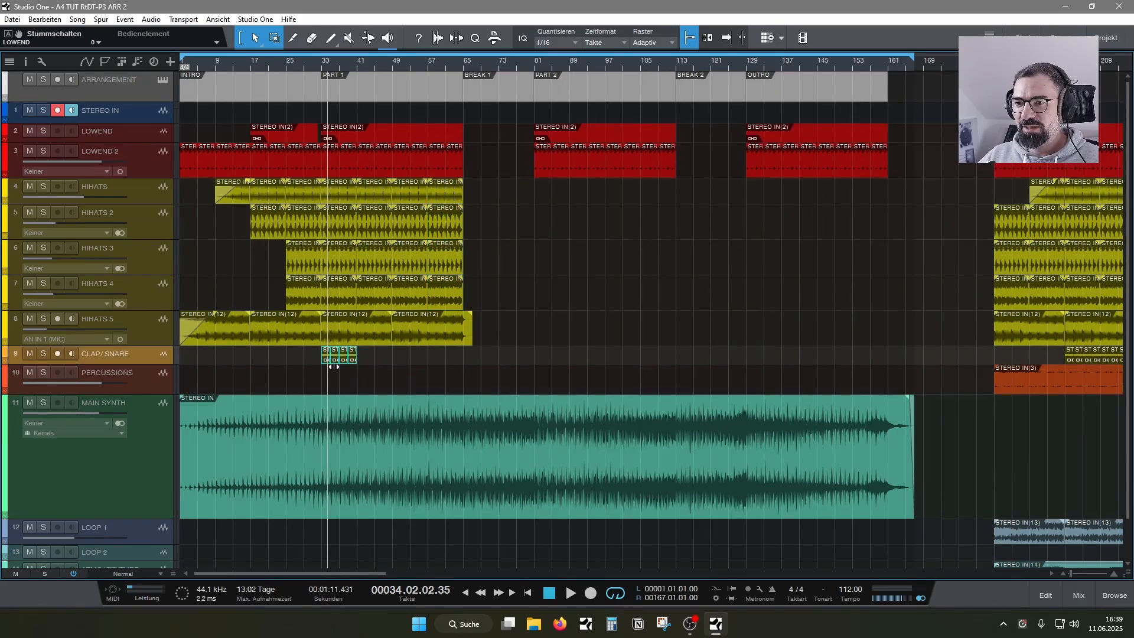
{"action": "left_click_drag", "start_coordinate": [353, 359], "coordinate": [423, 361]}
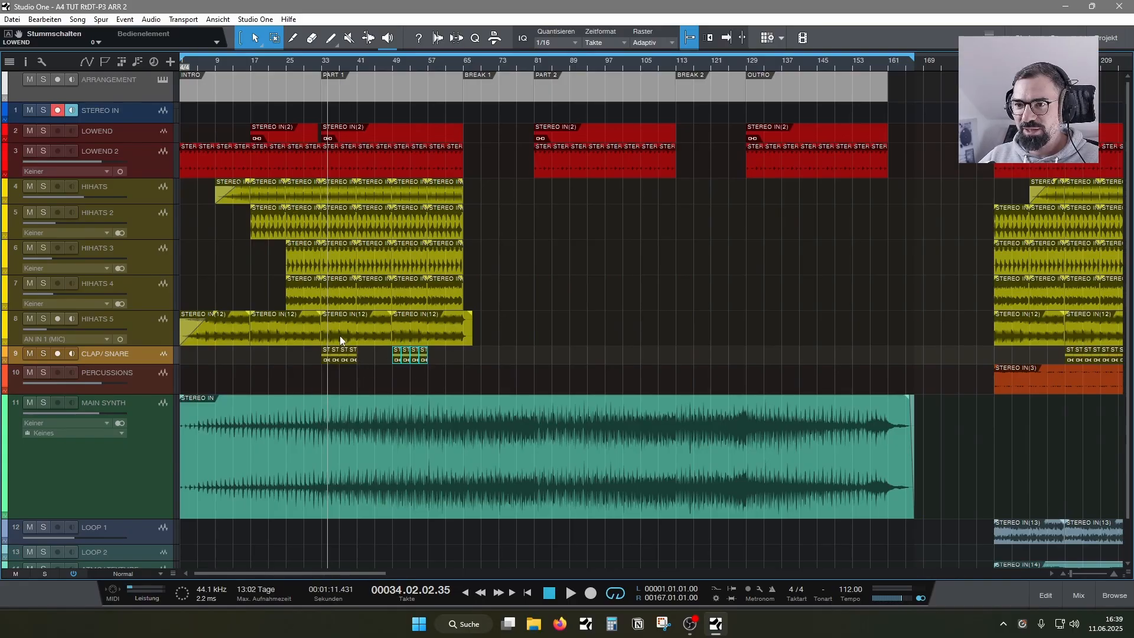
{"action": "left_click_drag", "start_coordinate": [397, 359], "coordinate": [433, 354]}
{"action": "left_click", "coordinate": [488, 367]}
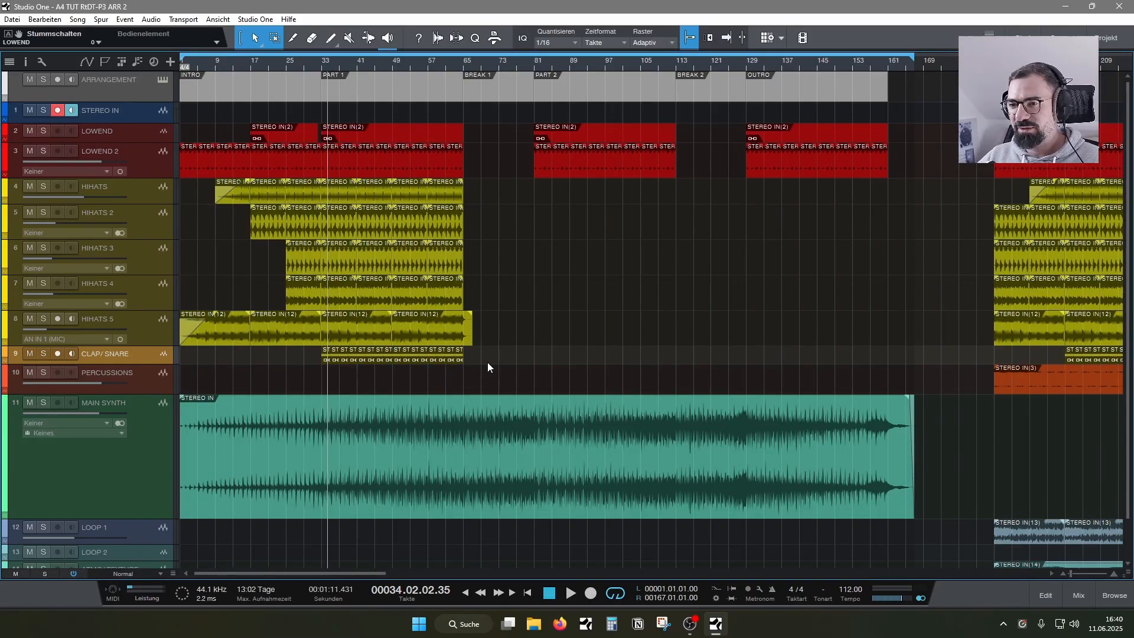
- Play back PART 1 and delete the CLAP/SNARE event just before bar 49
{"action": "key", "text": "f"}
{"action": "key", "text": "space"}
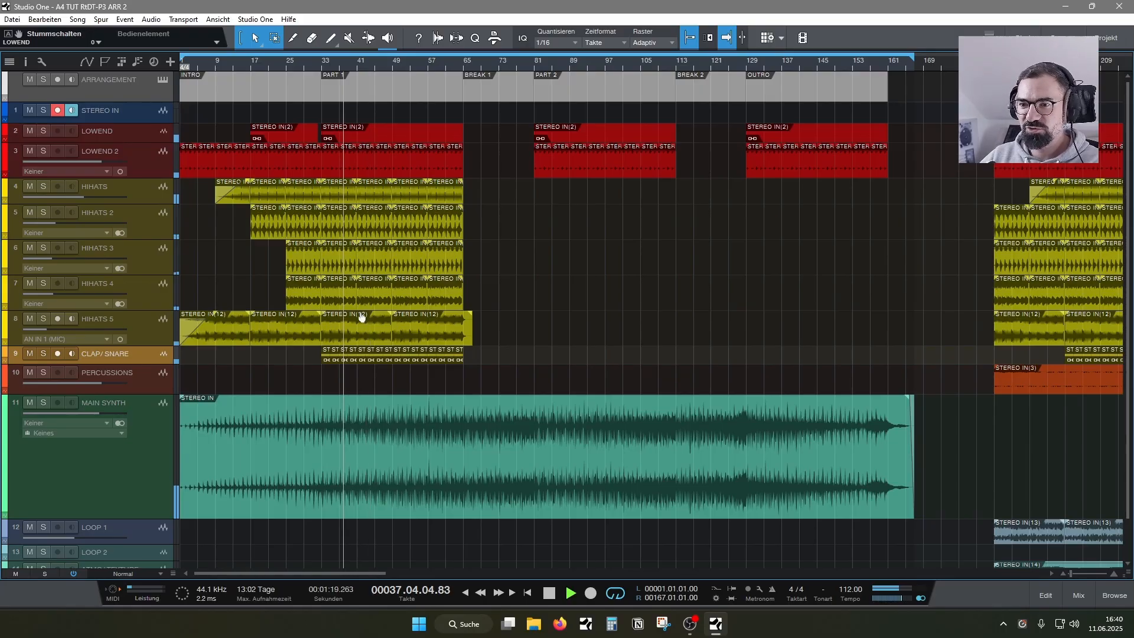
{"action": "left_click", "coordinate": [387, 356]}
{"action": "key", "text": "Delete"}
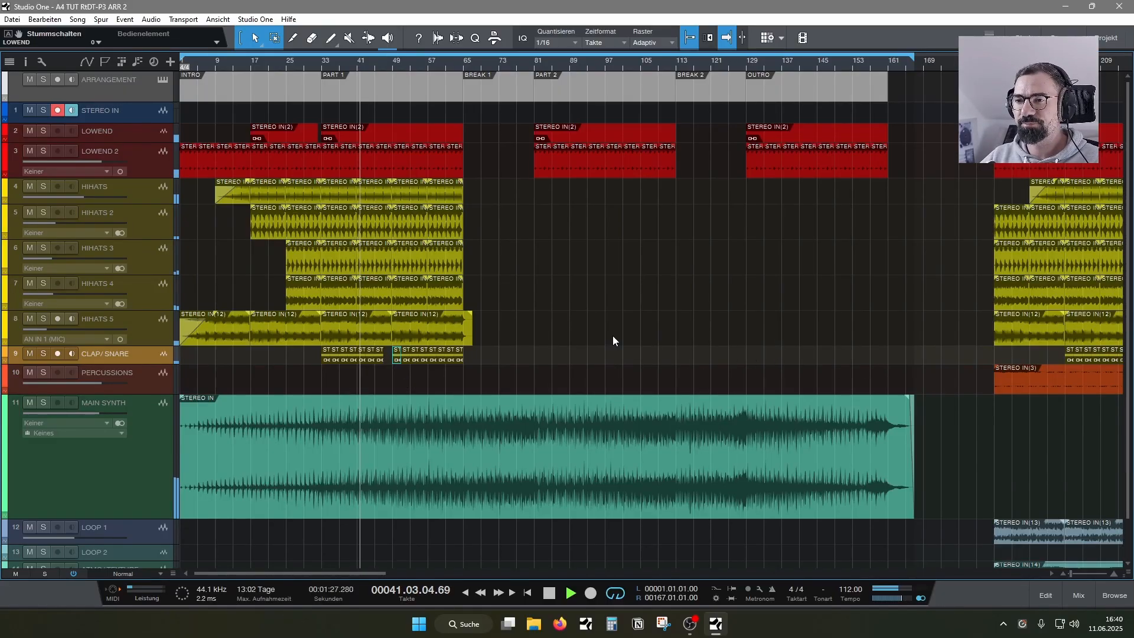
- Shorten the end of PART 1's LOWEND event to bar 64 and delete the last CLAP/SNARE event before BREAK 1
{"action": "left_click", "coordinate": [451, 64]}
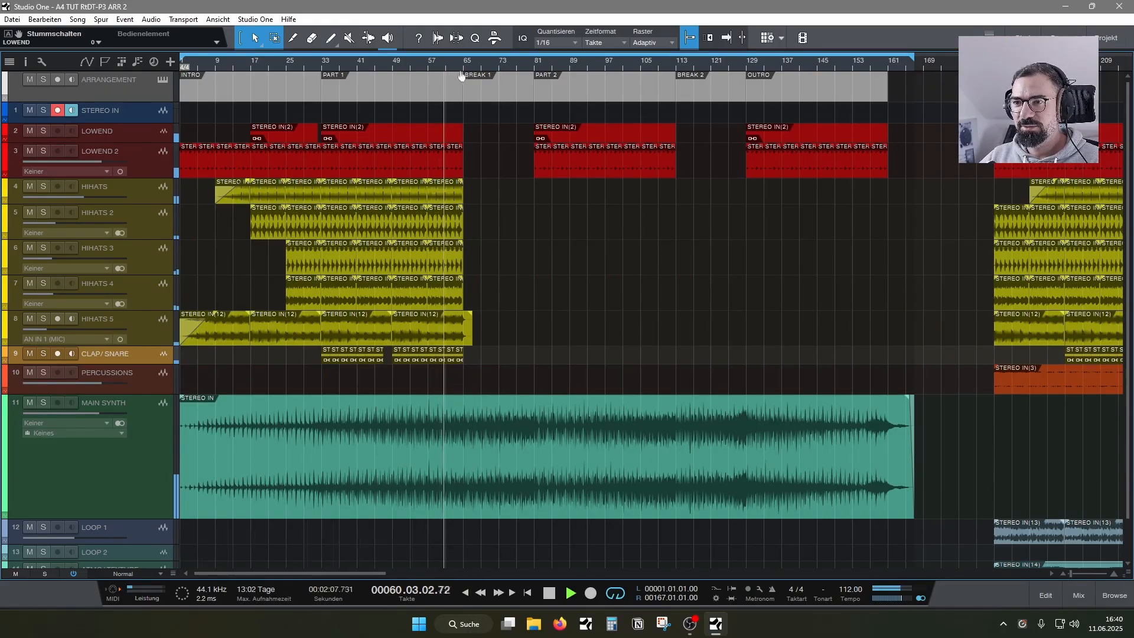
{"action": "left_click_drag", "start_coordinate": [460, 66], "coordinate": [451, 134]}
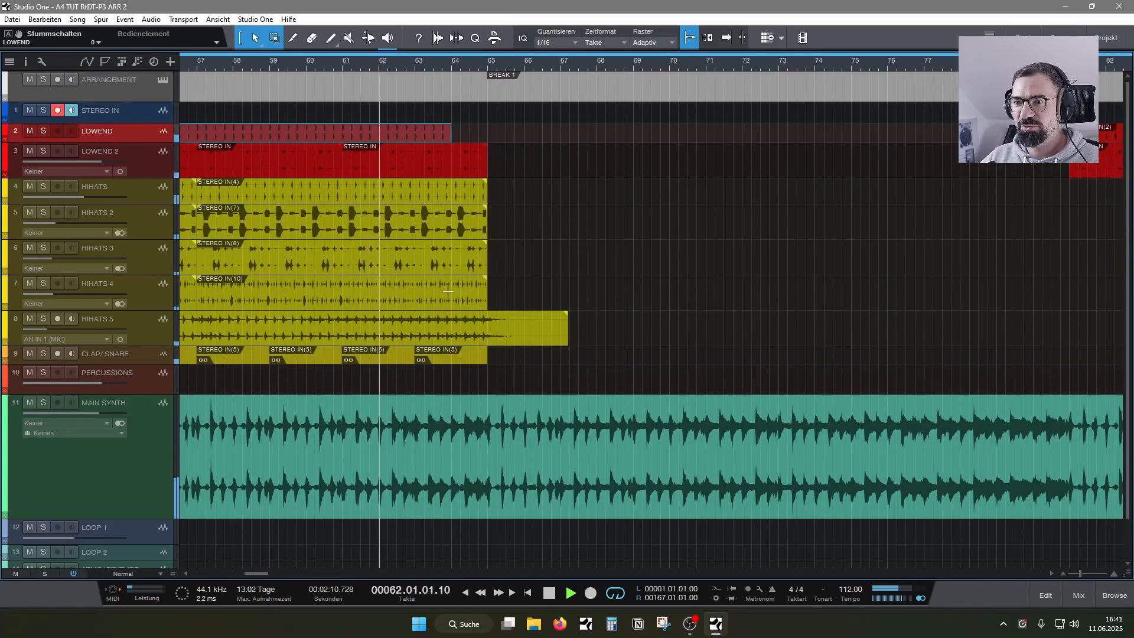
{"action": "left_click", "coordinate": [451, 360]}
{"action": "key", "text": "Delete"}
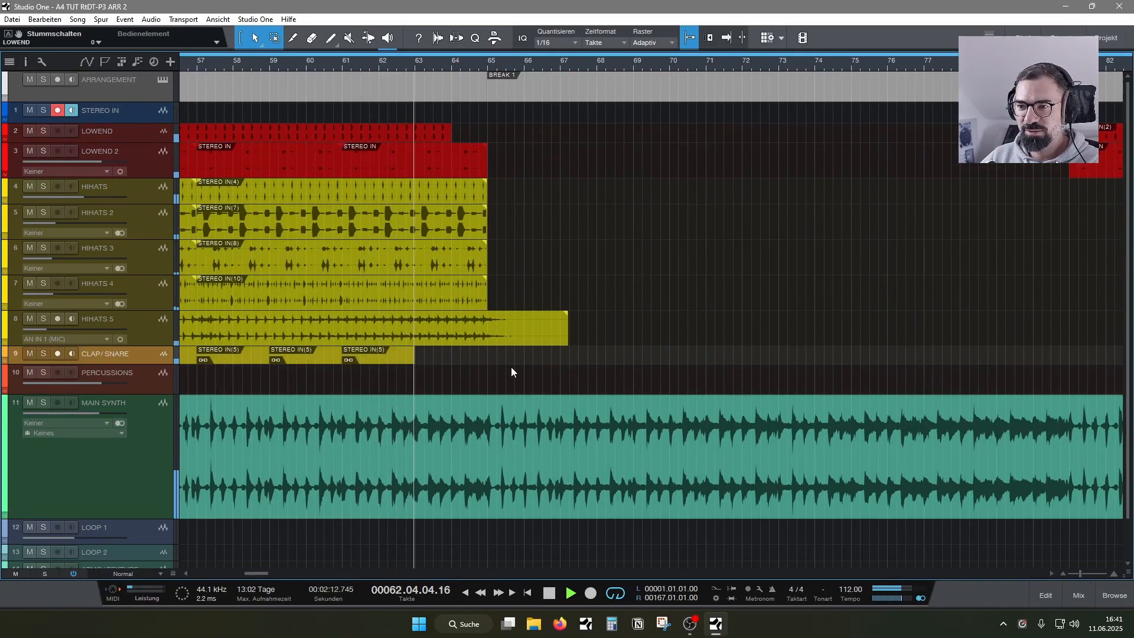
{"action": "left_click", "coordinate": [480, 289]}
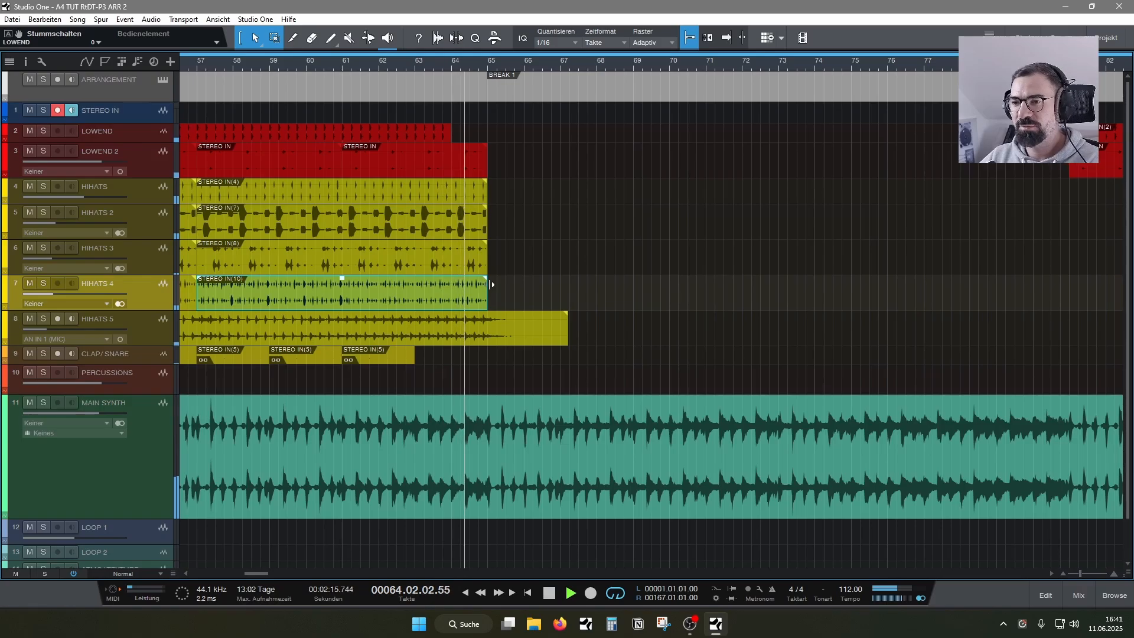
- Copy a HIHATS 5 event into BREAK 1, spanning bars 73 to 81, and give it a fade-in
{"action": "left_click_drag", "start_coordinate": [477, 67], "coordinate": [494, 44]}
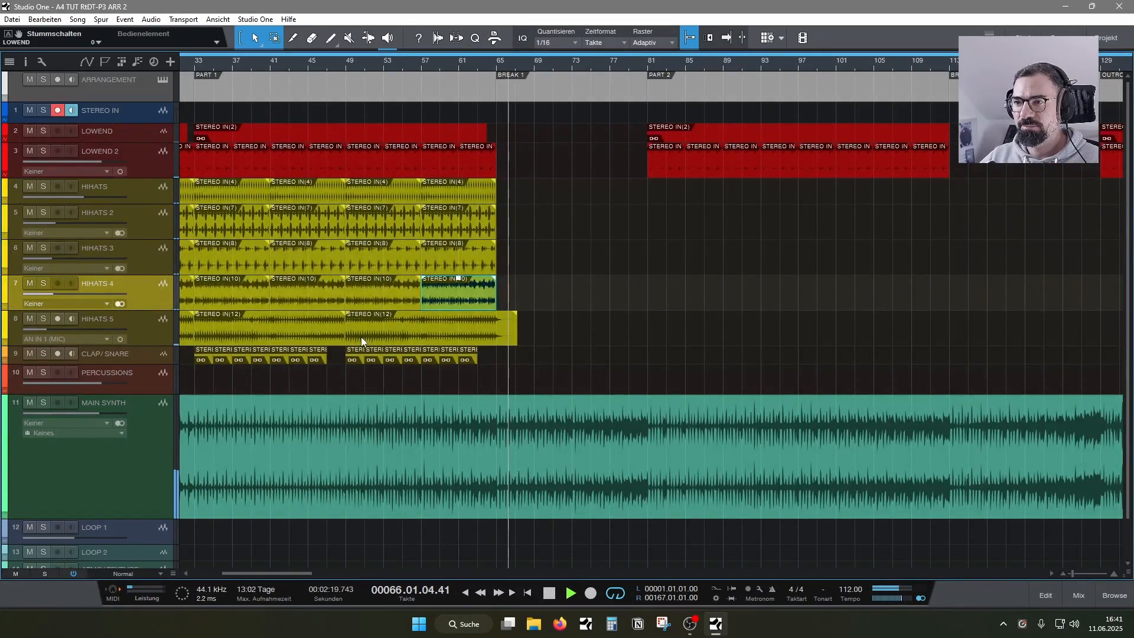
{"action": "left_click_drag", "start_coordinate": [360, 336], "coordinate": [608, 332]}
{"action": "mouse_move", "coordinate": [761, 340]}
{"action": "left_mouse_down"}
{"action": "mouse_move", "coordinate": [647, 340]}
{"action": "mouse_move", "coordinate": [625, 316]}
{"action": "mouse_move", "coordinate": [637, 317]}
{"action": "left_mouse_up"}
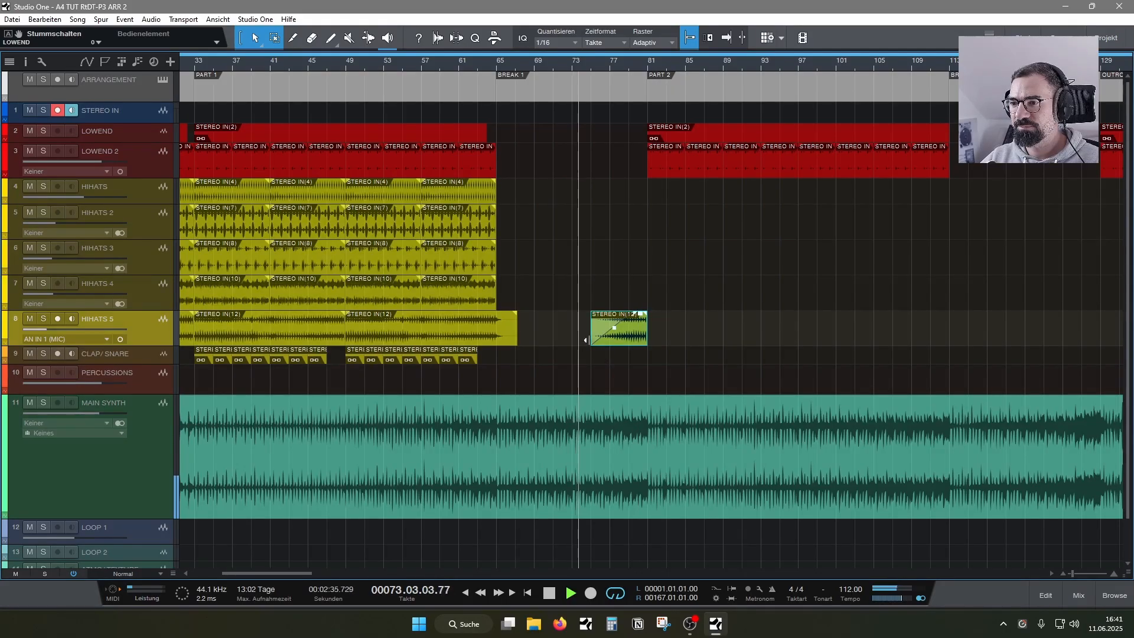
{"action": "left_click_drag", "start_coordinate": [586, 340], "coordinate": [625, 321]}
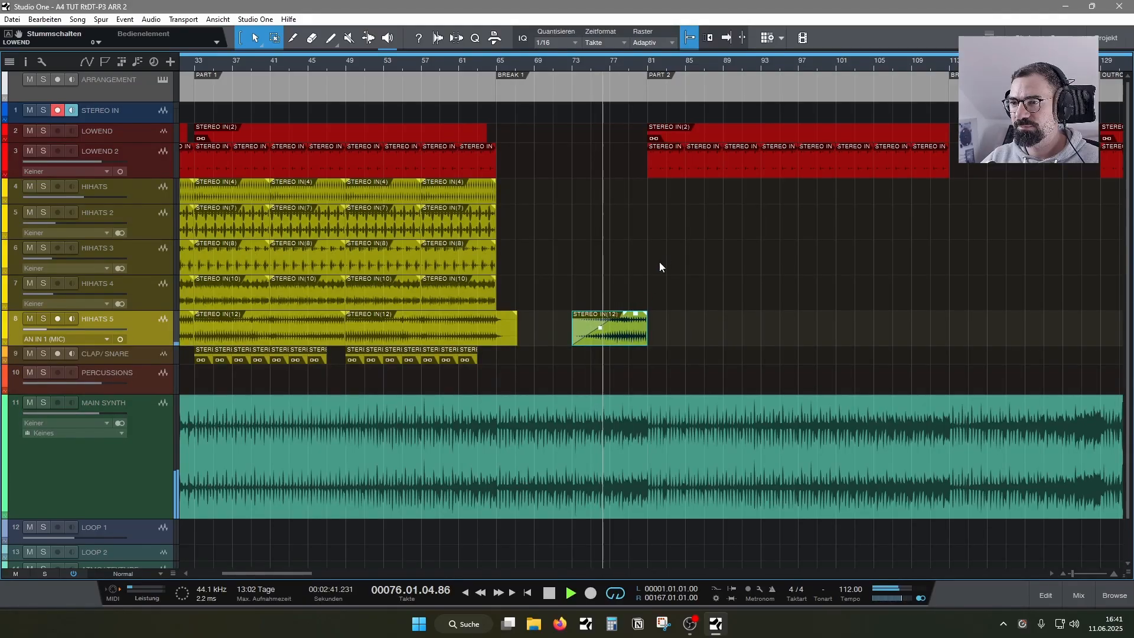
{"action": "left_click", "coordinate": [676, 310]}
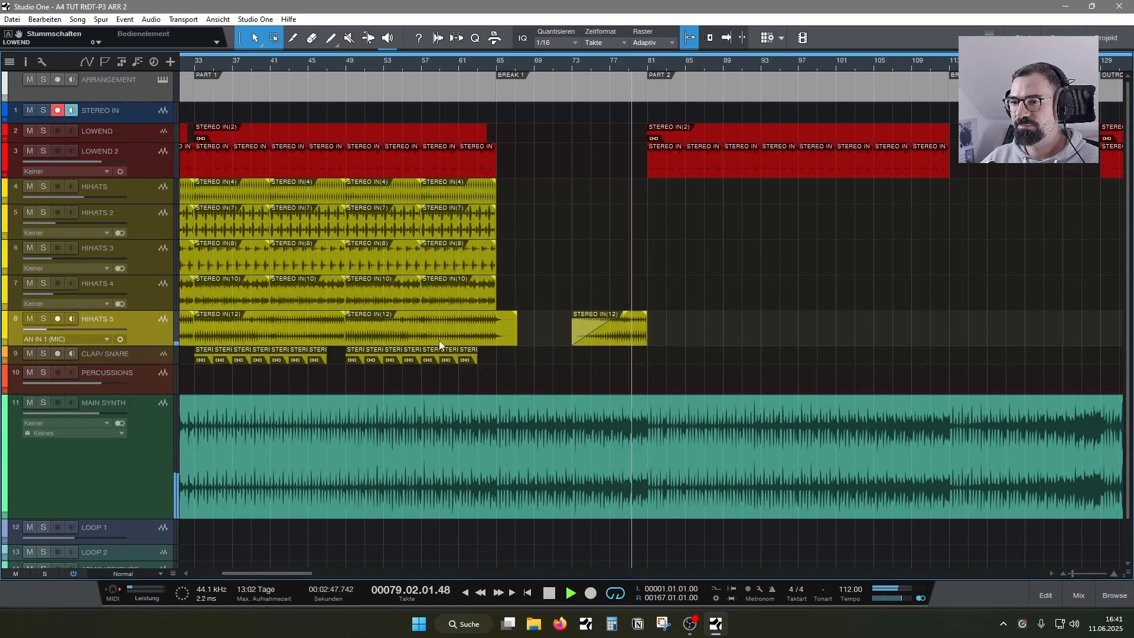
- Copy a HIHATS 5 event to bar 81 and a HIHATS event to bar 89, and set the HIHATS 5 volume to -31.1 dB
{"action": "left_click_drag", "start_coordinate": [304, 336], "coordinate": [744, 342]}
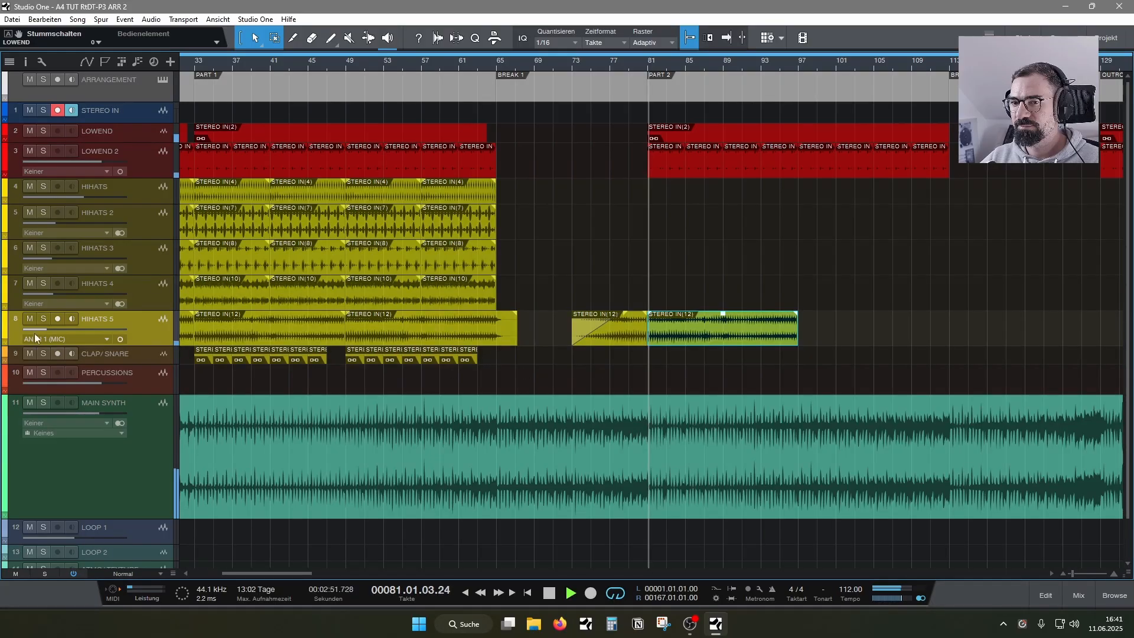
{"action": "left_click_drag", "start_coordinate": [51, 330], "coordinate": [55, 331]}
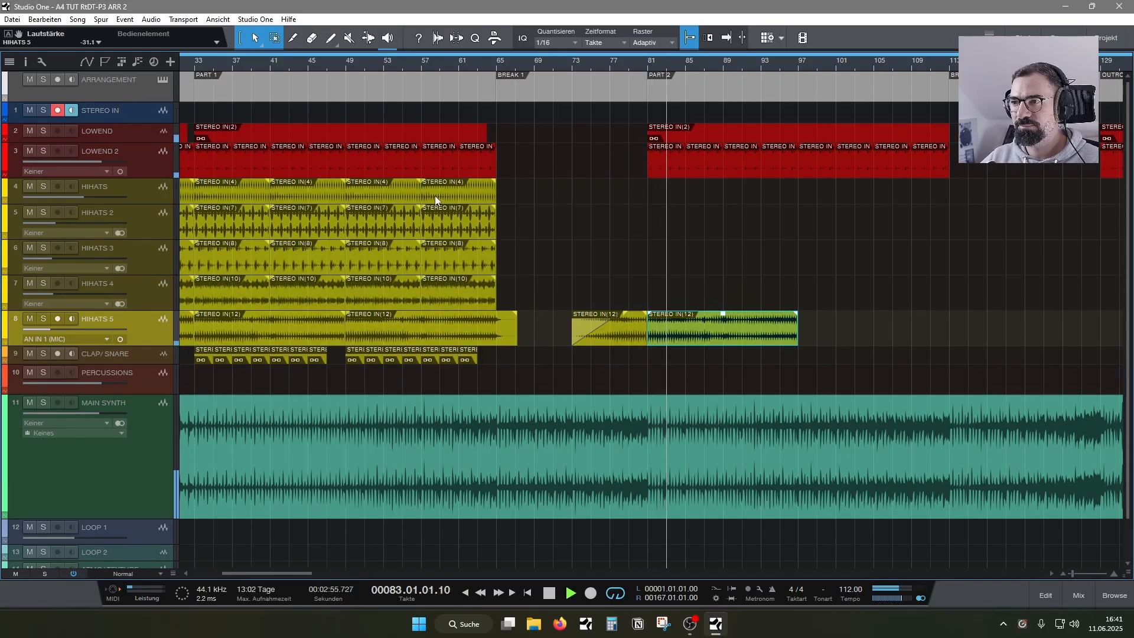
{"action": "left_click_drag", "start_coordinate": [435, 196], "coordinate": [736, 198]}
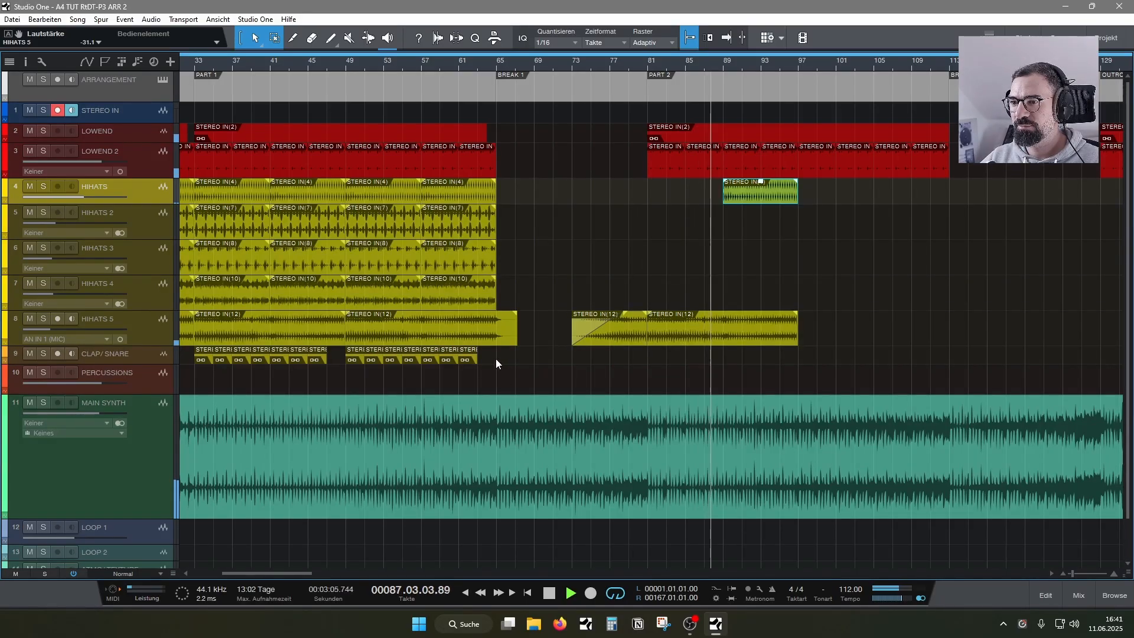
- Copy four CLAP/SNARE events to bar 89 in PART 2, set the CLAP/SNARE volume to -2.4 dB and stop playback
{"action": "left_click_drag", "start_coordinate": [446, 376], "coordinate": [774, 357]}
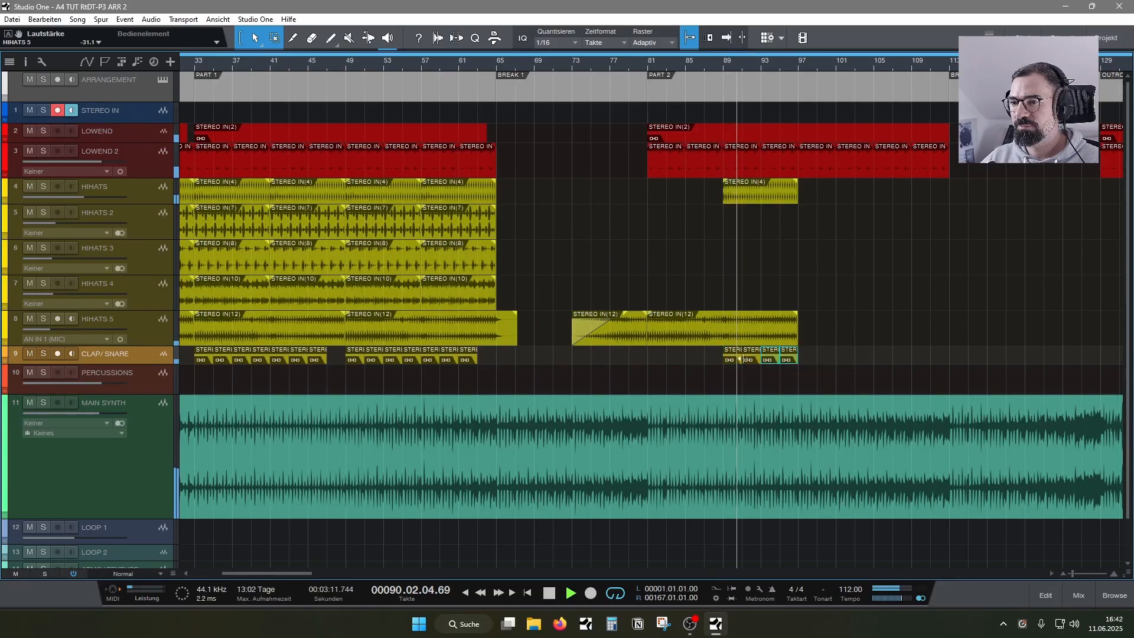
{"action": "mouse_move", "coordinate": [101, 364]}
{"action": "left_mouse_down"}
{"action": "mouse_move", "coordinate": [101, 379]}
{"action": "mouse_move", "coordinate": [98, 364]}
{"action": "left_mouse_up"}
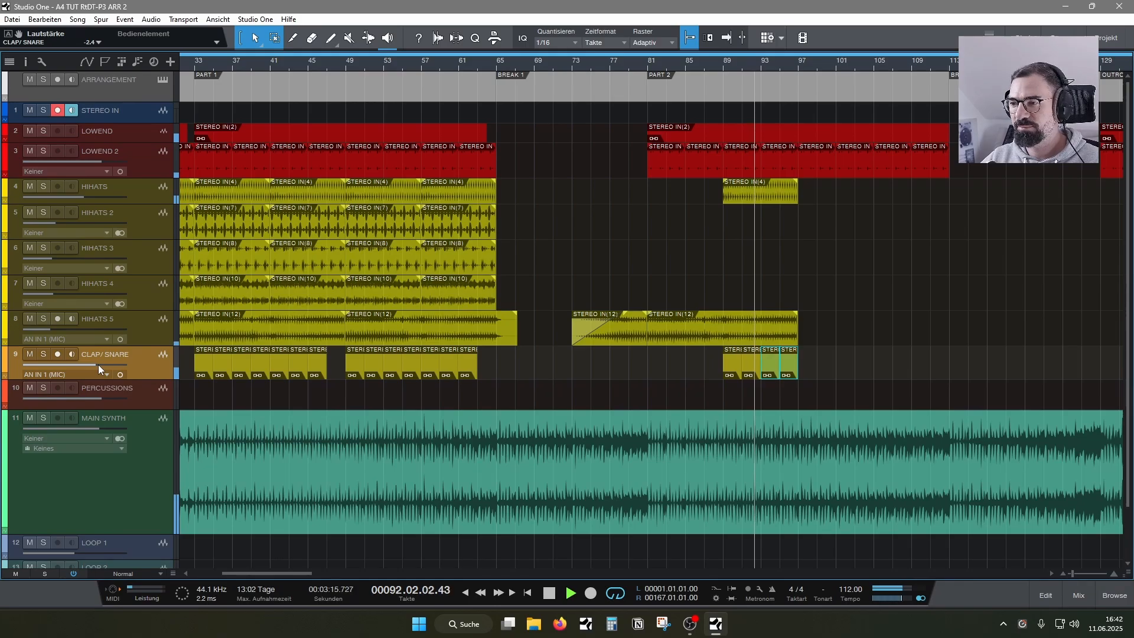
{"action": "left_click", "coordinate": [824, 364]}
{"action": "key", "text": "space"}
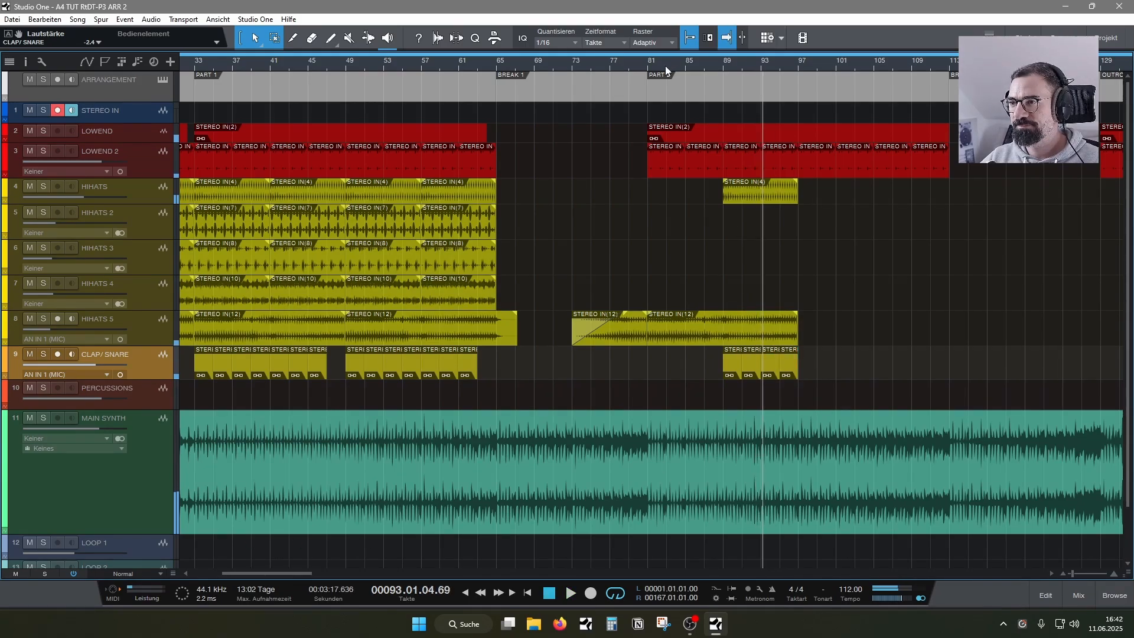
- Show the whole arrangement and highlight the PART 1 and BREAK 1 sections in the arranger track
{"action": "left_click_drag", "start_coordinate": [665, 66], "coordinate": [722, 49]}
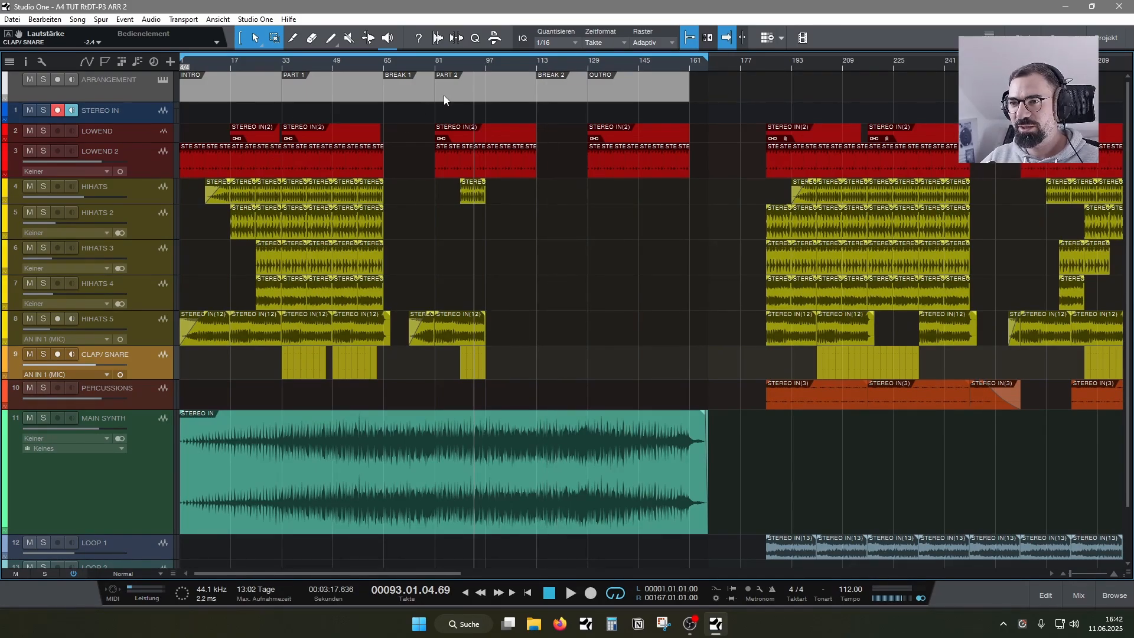
{"action": "left_click", "coordinate": [323, 93]}
{"action": "left_click", "coordinate": [413, 96], "text": "ctrl"}
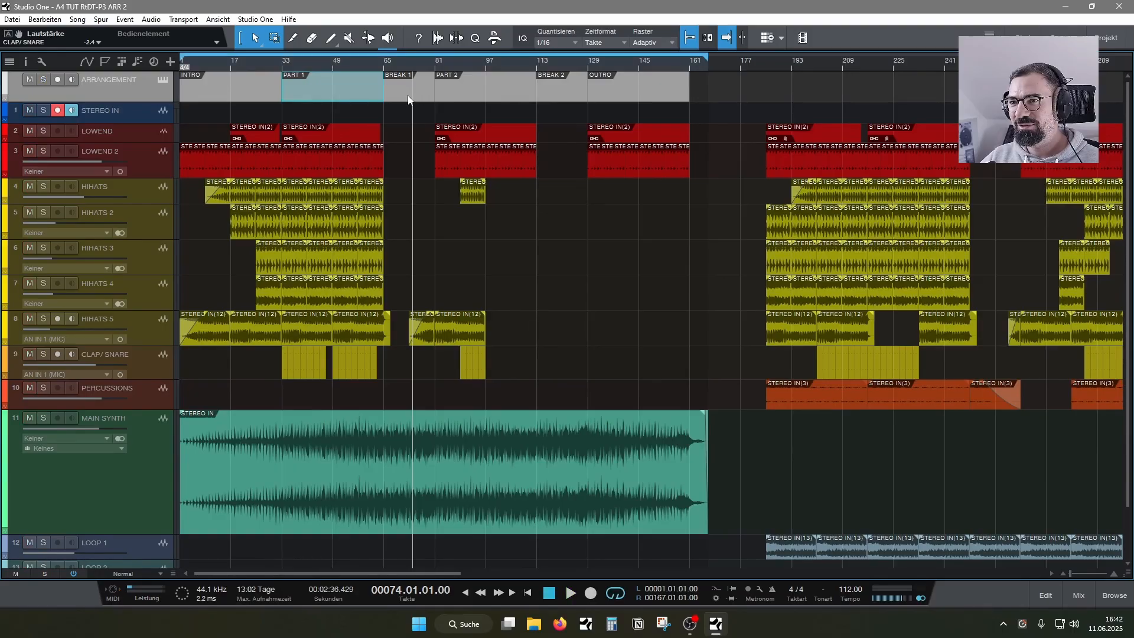
{"action": "left_click", "coordinate": [332, 94], "text": "shift"}
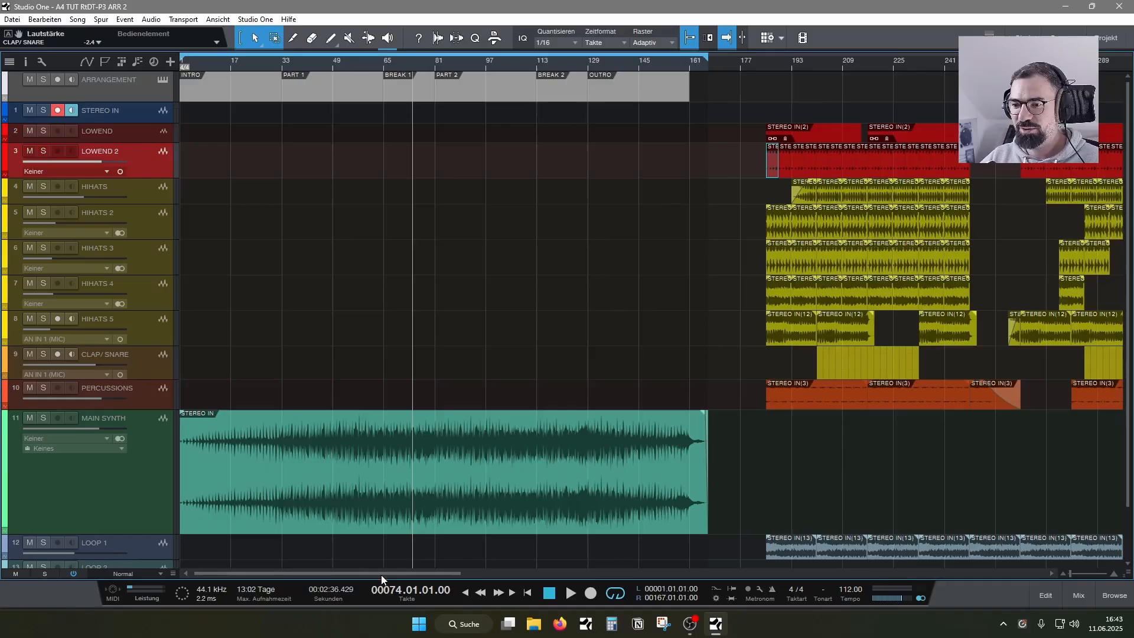
- Move all parked events from LOWEND to ATMO/TEXTURE back to bar 1, replacing the partial arrangement
{"action": "left_click_drag", "start_coordinate": [385, 575], "coordinate": [496, 578]}
{"action": "scroll", "coordinate": [581, 450], "scroll_direction": "down", "scroll_amount": 1}
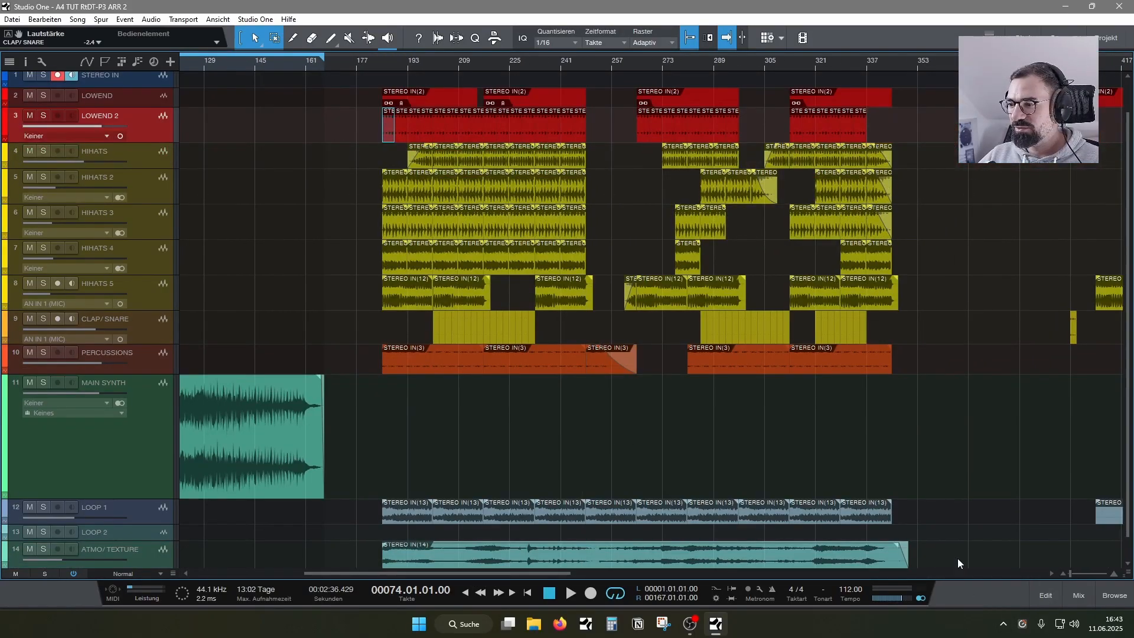
{"action": "left_click_drag", "start_coordinate": [936, 557], "coordinate": [383, 86]}
{"action": "left_click_drag", "start_coordinate": [350, 575], "coordinate": [231, 565]}
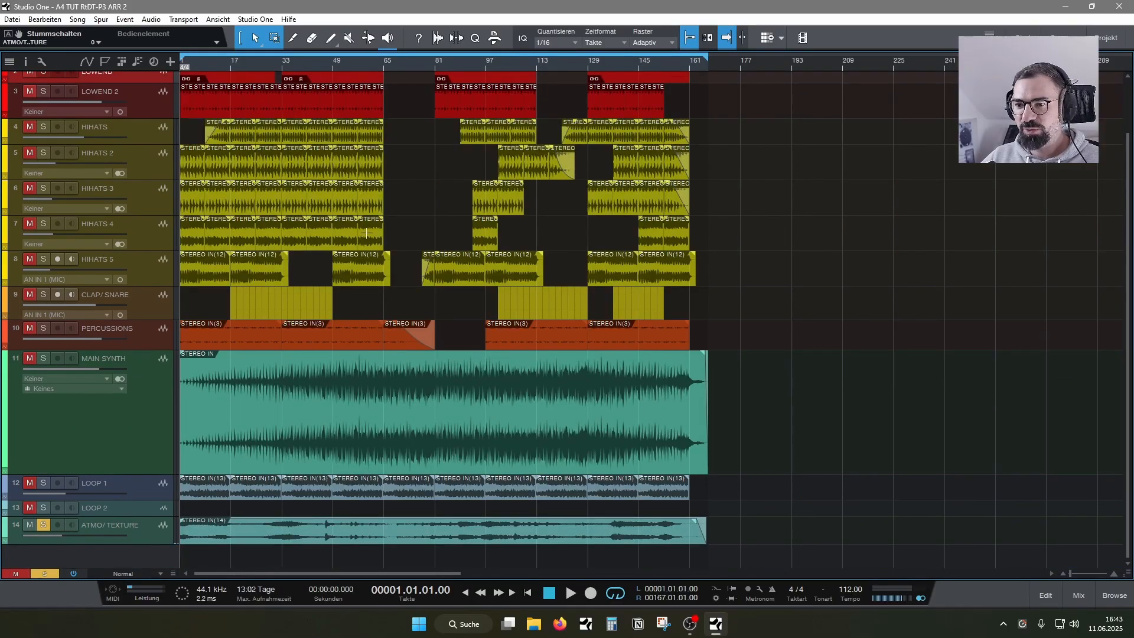
- Enlarge the ATMO/TEXTURE track's height and play the soloed track from about bar 44
{"action": "scroll", "coordinate": [349, 341], "scroll_direction": "up", "scroll_amount": 2}
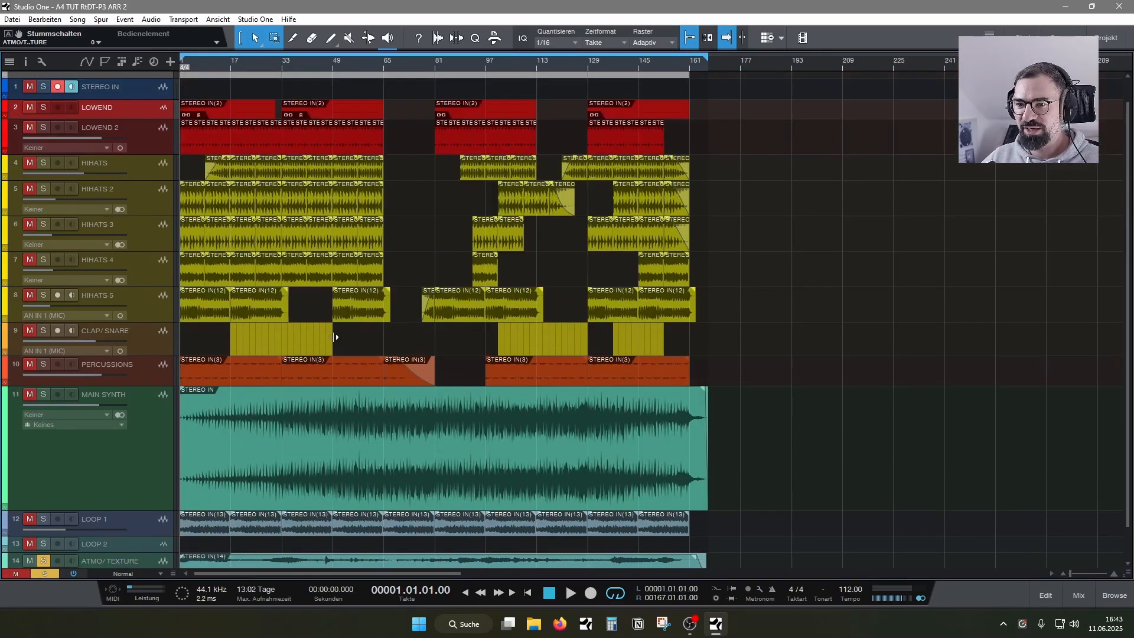
{"action": "scroll", "coordinate": [333, 336], "scroll_direction": "down", "scroll_amount": 1}
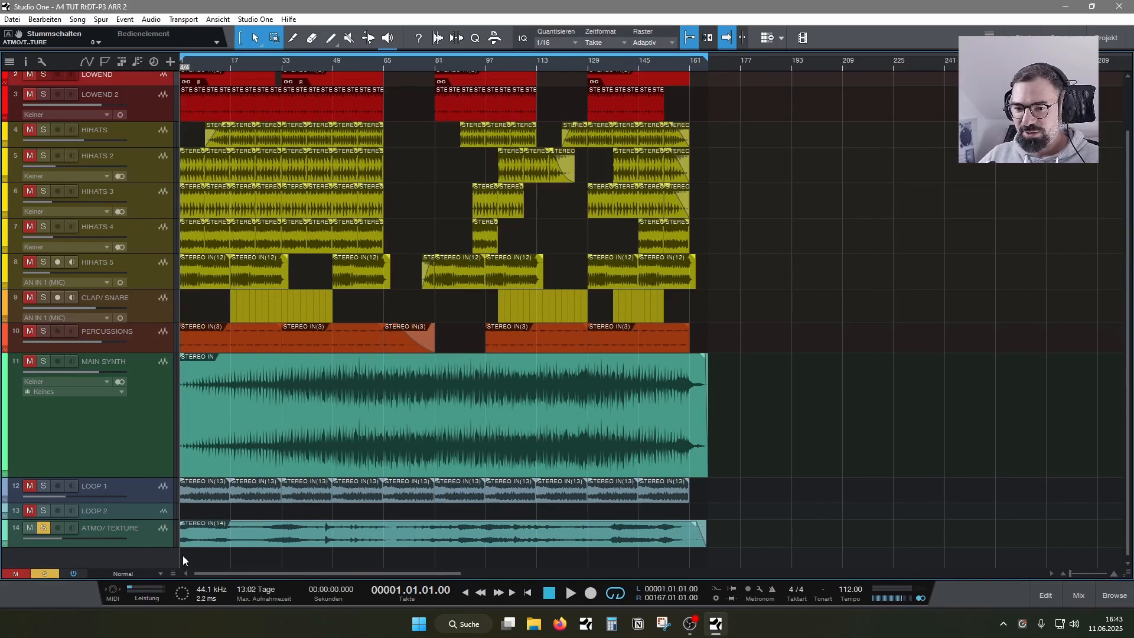
{"action": "left_click_drag", "start_coordinate": [156, 547], "coordinate": [157, 570]}
{"action": "scroll", "coordinate": [221, 539], "scroll_direction": "down", "scroll_amount": 1}
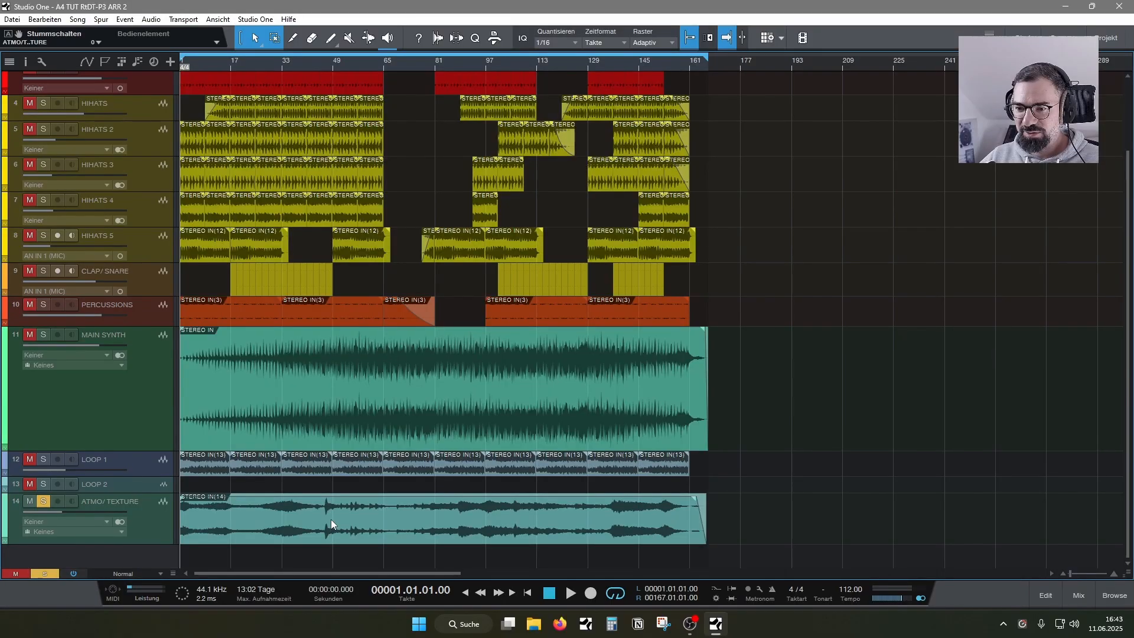
{"action": "left_click", "coordinate": [316, 65]}
{"action": "key", "text": "space"}
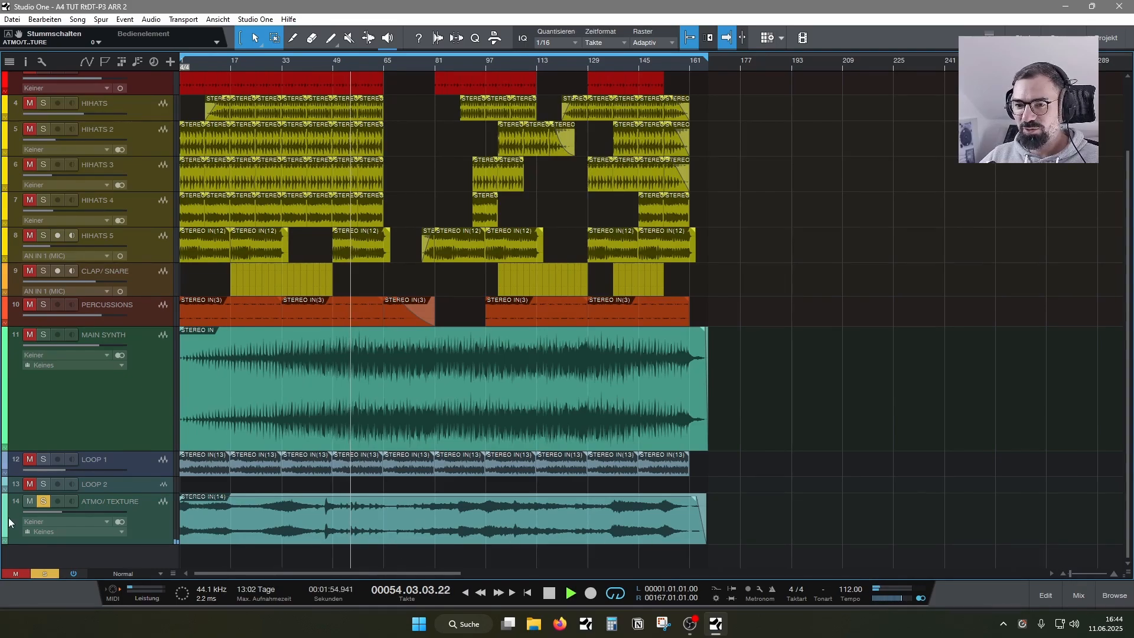
- Turn off solo on the ATMO/TEXTURE track and replay the mix from about bar 43
{"action": "left_click", "coordinate": [153, 539]}
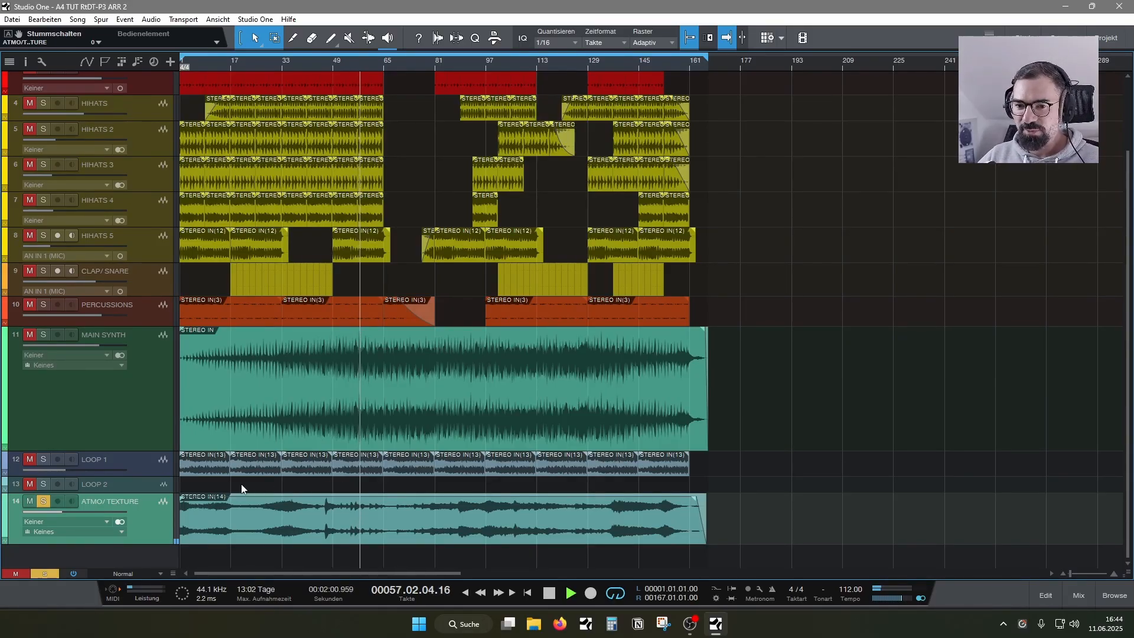
{"action": "left_click", "coordinate": [44, 502]}
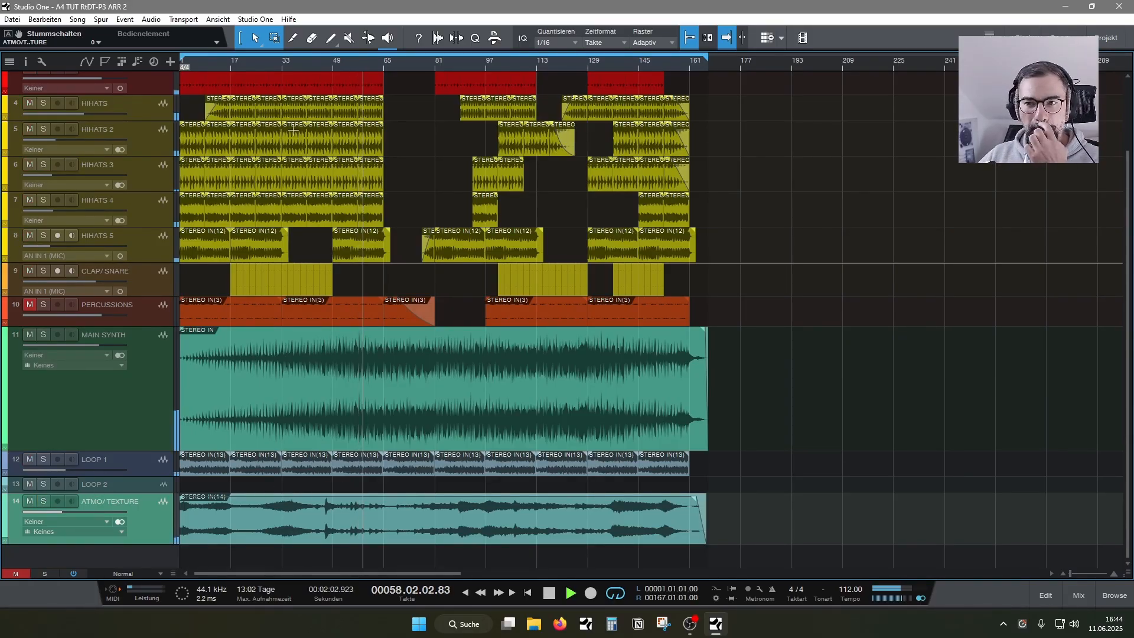
{"action": "left_click", "coordinate": [313, 68]}
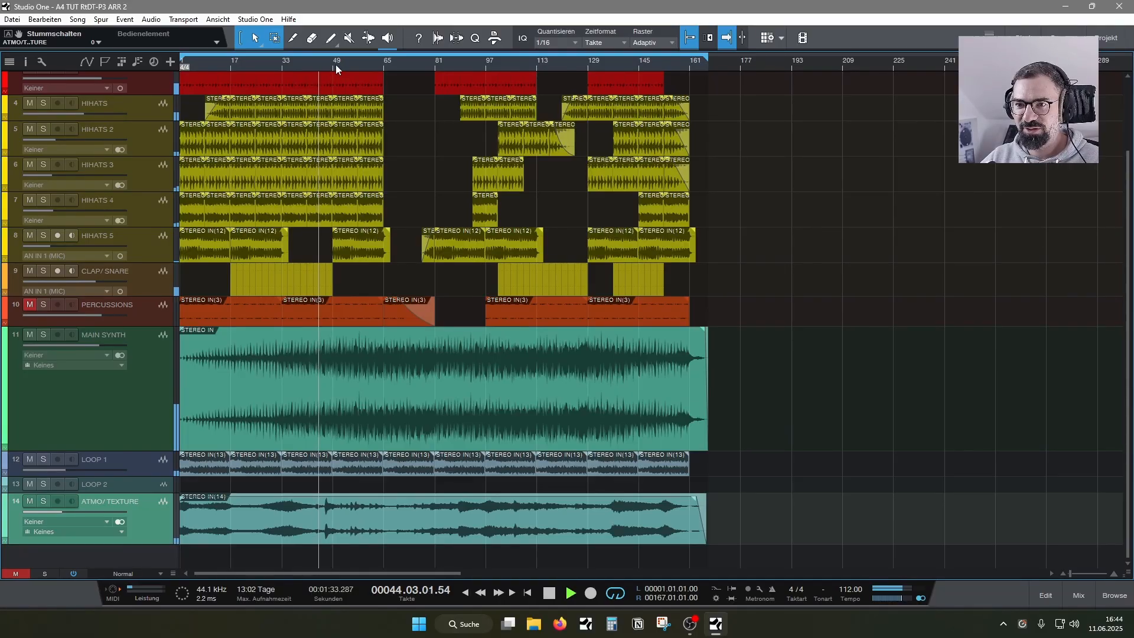
- Stop playback of the full arrangement and save the song
{"action": "key", "text": "e"}
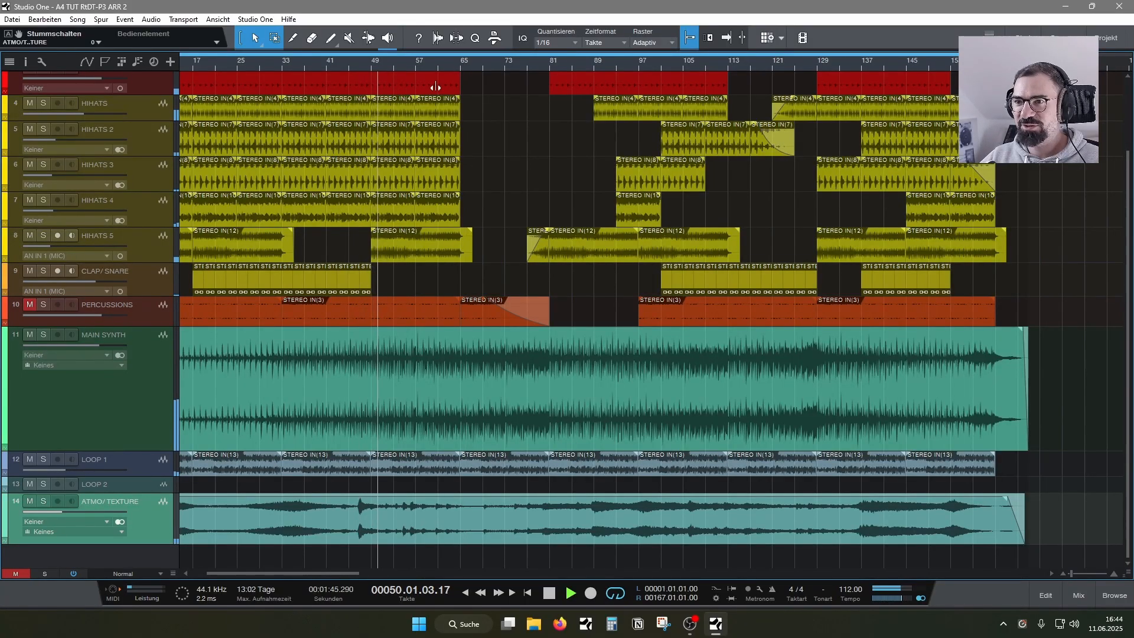
{"action": "scroll", "coordinate": [441, 62], "scroll_direction": "down", "scroll_amount": 5}
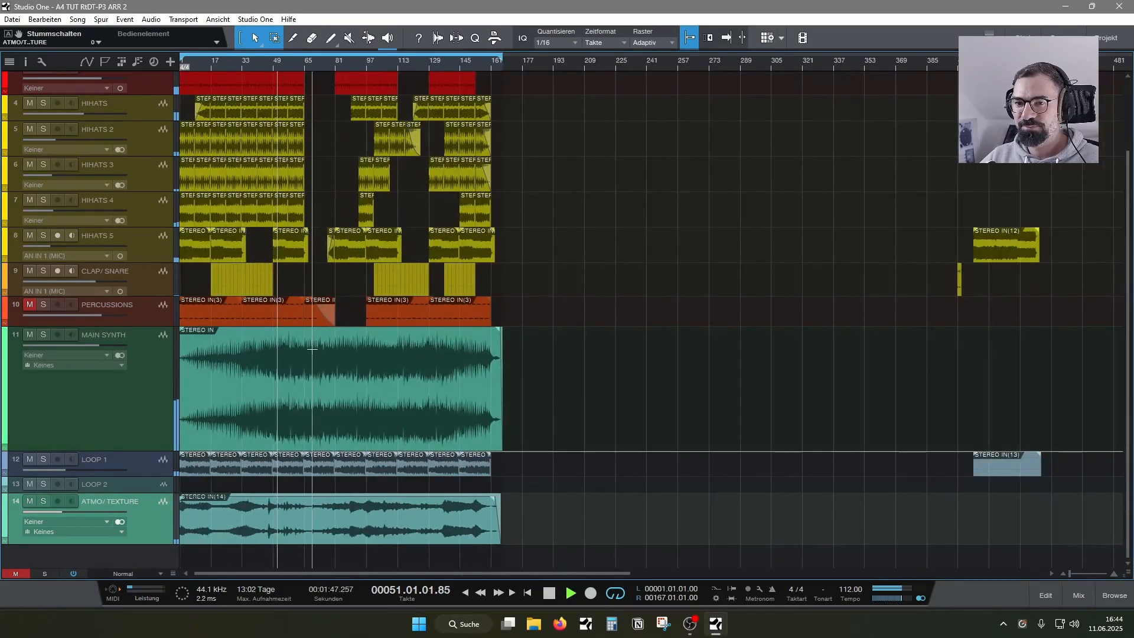
{"action": "key", "text": "space"}
{"action": "left_click", "coordinate": [13, 19]}
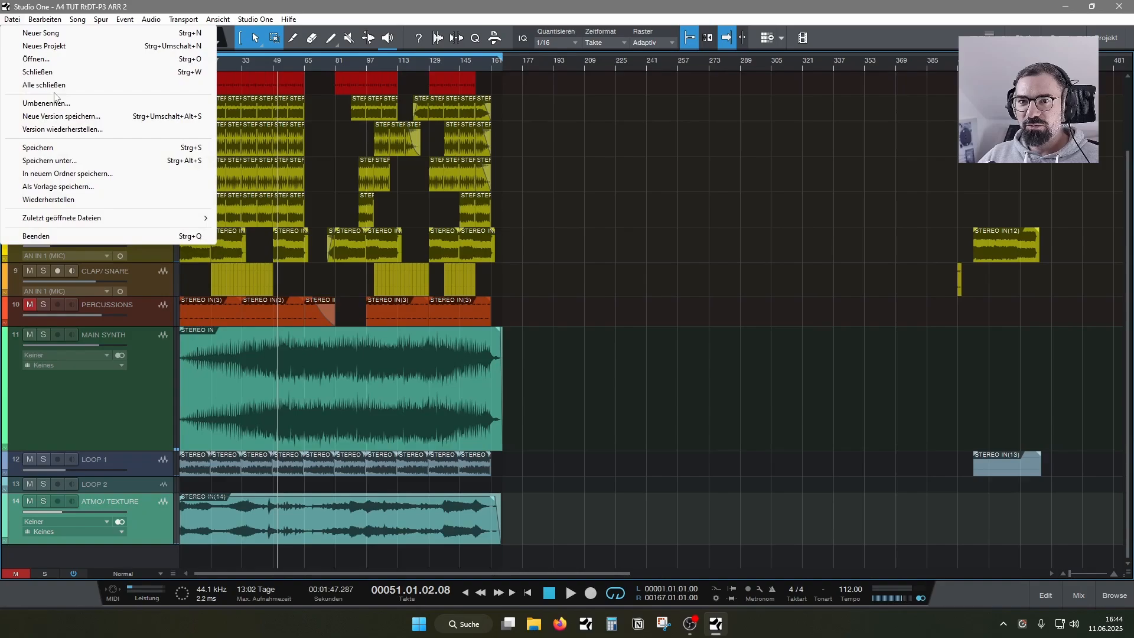
{"action": "left_click", "coordinate": [62, 147]}
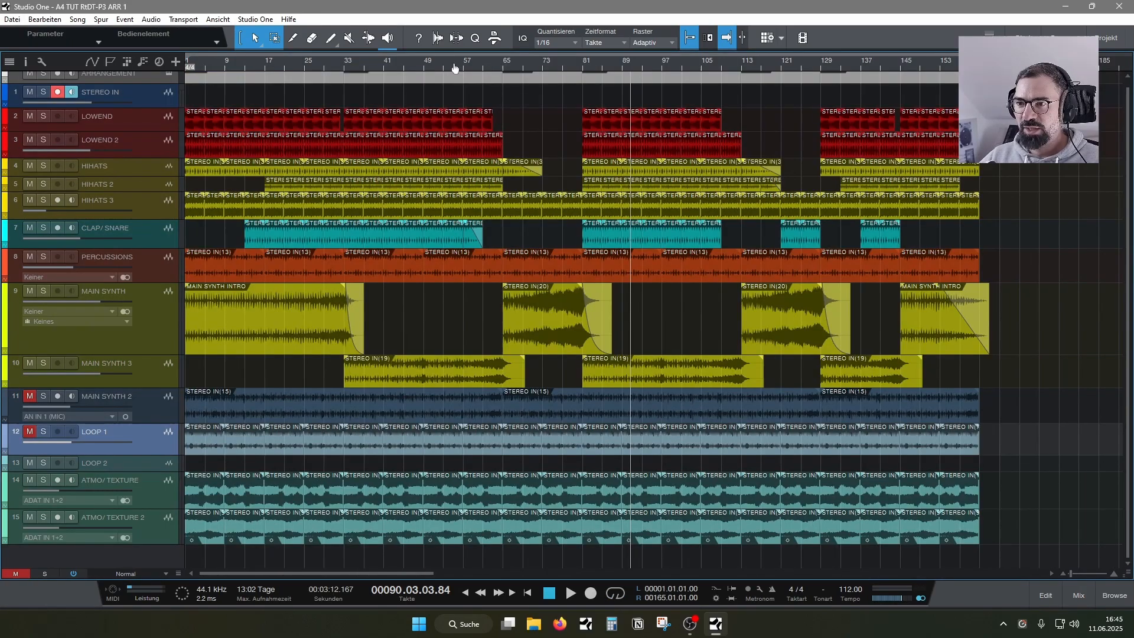
- In the ARR 1 song, park all MAIN SYNTH and MAIN SYNTH 3 events past the end of the arrangement
{"action": "scroll", "coordinate": [473, 73], "scroll_direction": "down", "scroll_amount": 3}
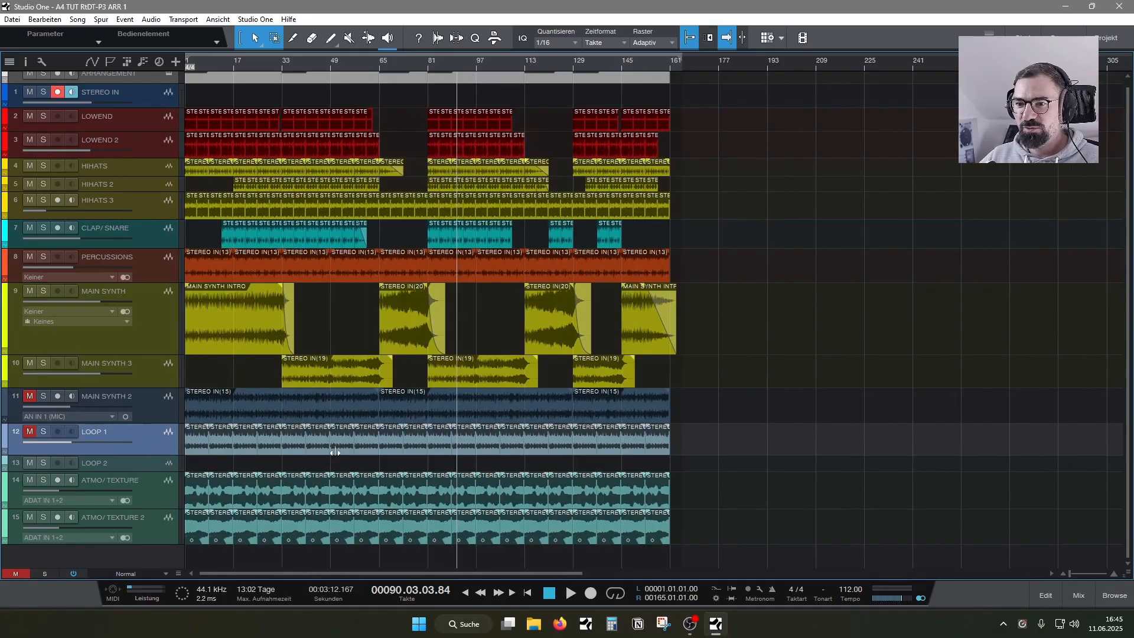
{"action": "scroll", "coordinate": [308, 441], "scroll_direction": "up", "scroll_amount": 1}
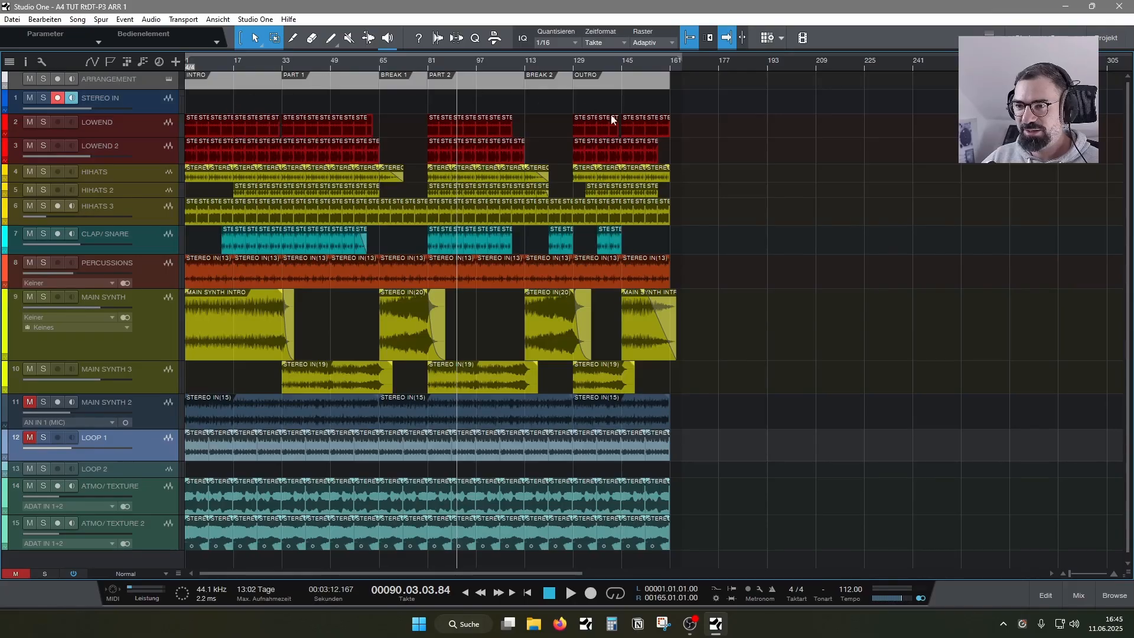
{"action": "left_click_drag", "start_coordinate": [675, 391], "coordinate": [853, 359]}
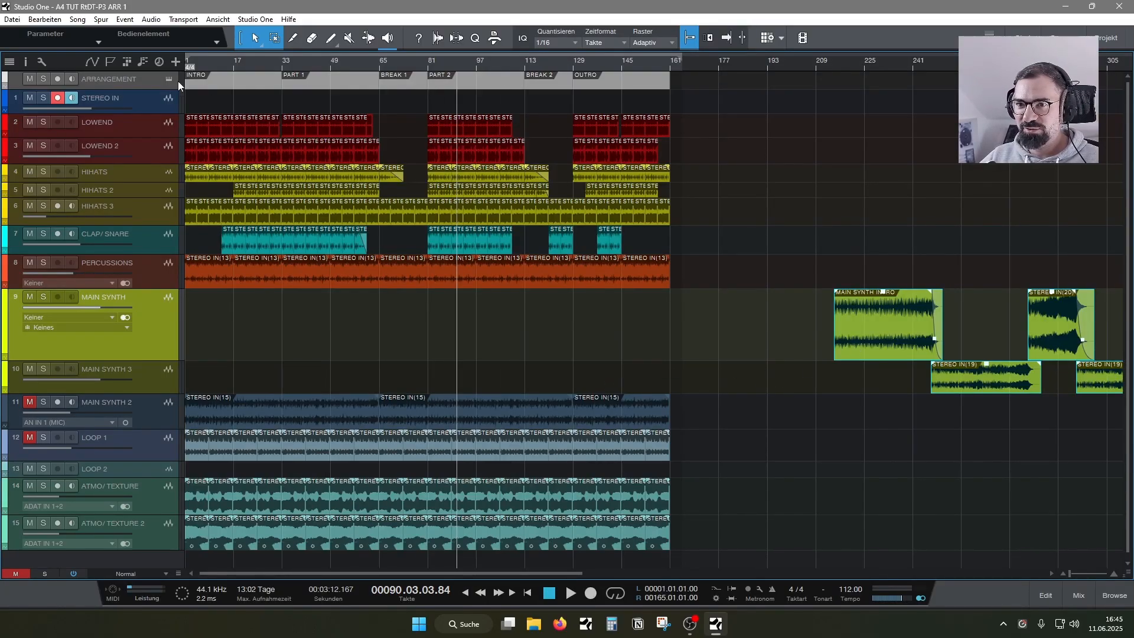
{"action": "left_click", "coordinate": [734, 354]}
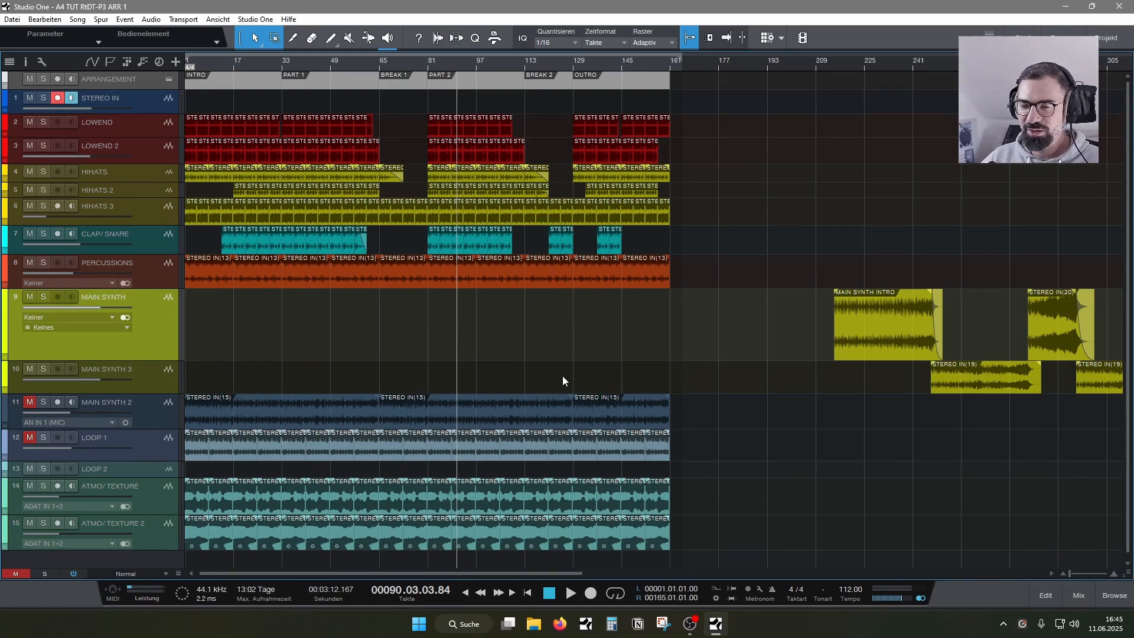
- Highlight the INTRO, PART 1, BREAK 1 and OUTRO sections one after another in the arranger track
{"action": "left_click", "coordinate": [205, 86]}
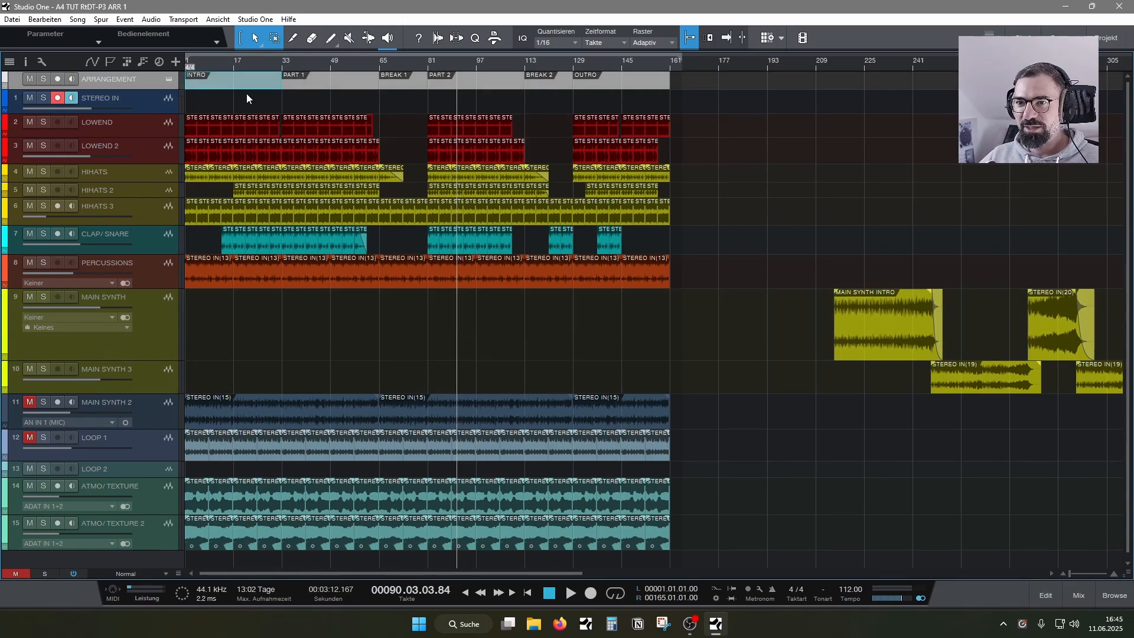
{"action": "left_click", "coordinate": [322, 87]}
{"action": "left_click", "coordinate": [406, 89]}
{"action": "left_click", "coordinate": [605, 86]}
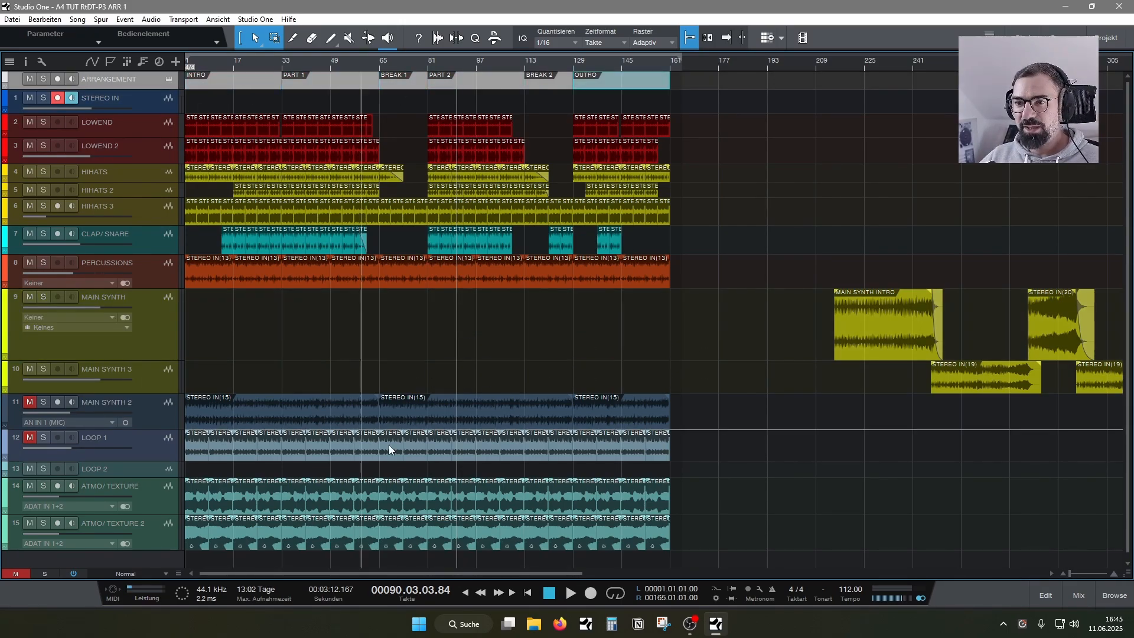
- Move the parked MAIN SYNTH INTRO event back to bar 1 of the MAIN SYNTH track
{"action": "left_click", "coordinate": [236, 63]}
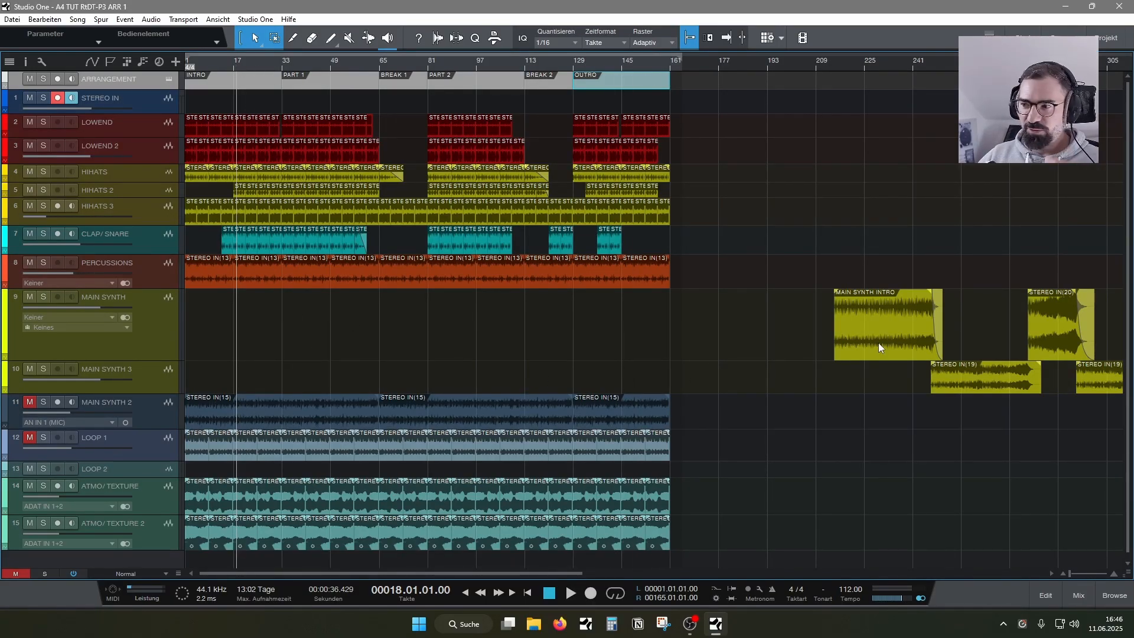
{"action": "left_click_drag", "start_coordinate": [879, 343], "coordinate": [679, 350]}
{"action": "left_click_drag", "start_coordinate": [754, 345], "coordinate": [200, 338]}
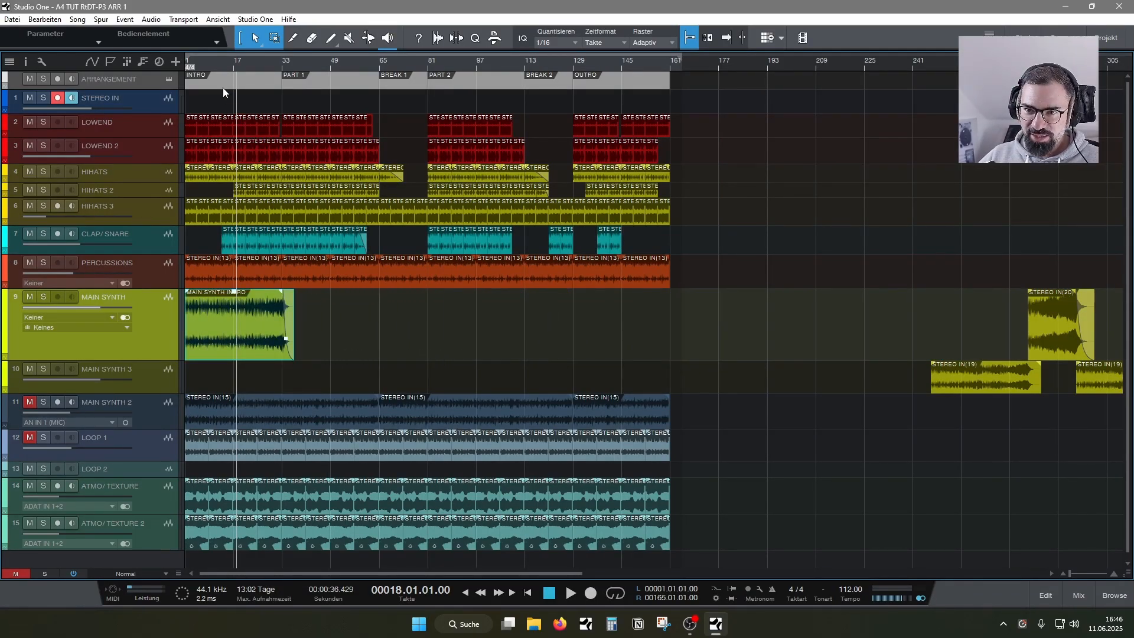
- Play the song from bar 1 and mute the MAIN SYNTH track
{"action": "left_click", "coordinate": [321, 73]}
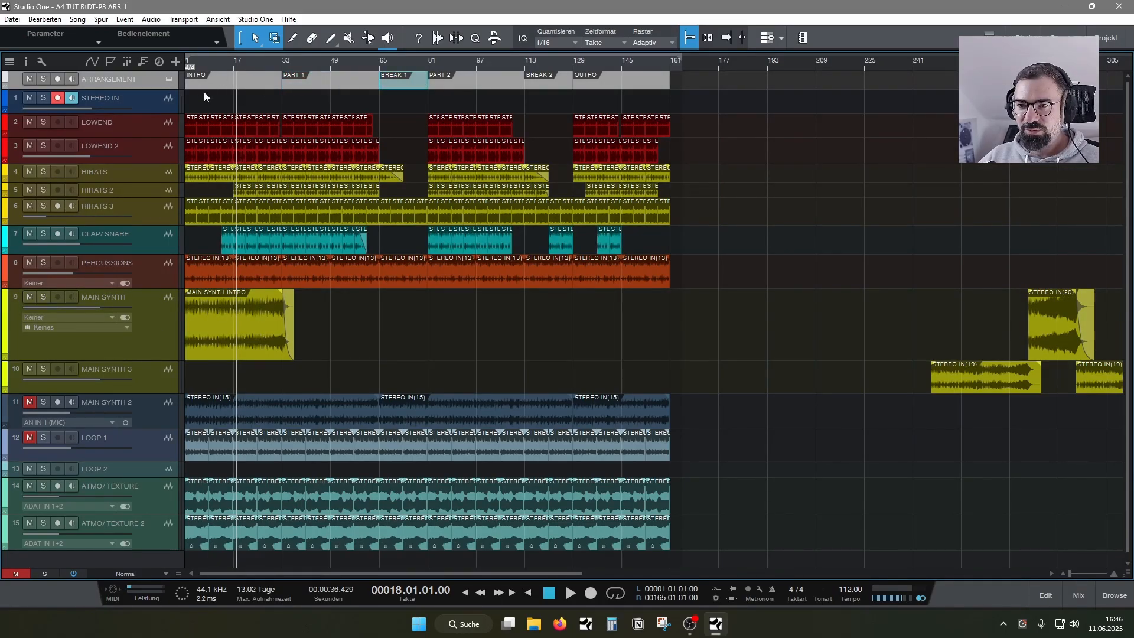
{"action": "left_click_drag", "start_coordinate": [236, 66], "coordinate": [264, 77]}
{"action": "key", "text": "comma"}
{"action": "key", "text": "space"}
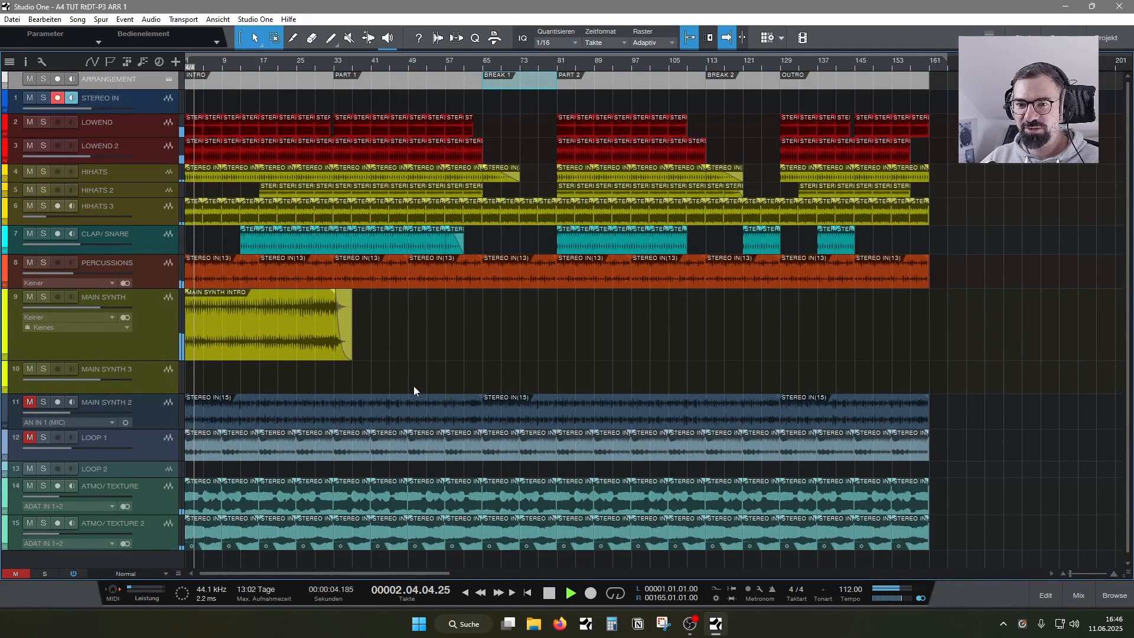
{"action": "left_click", "coordinate": [30, 297]}
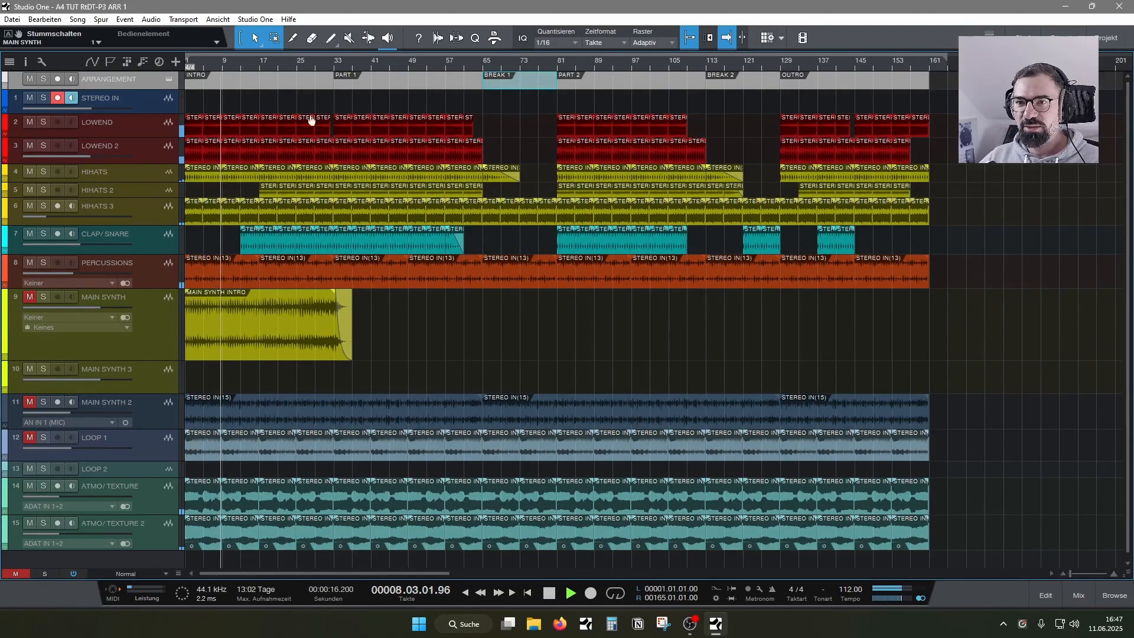
- Audition LOWEND and LOWEND 2 in solo, drop the LOWEND solo and add HIHATS
{"action": "left_click", "coordinate": [43, 122]}
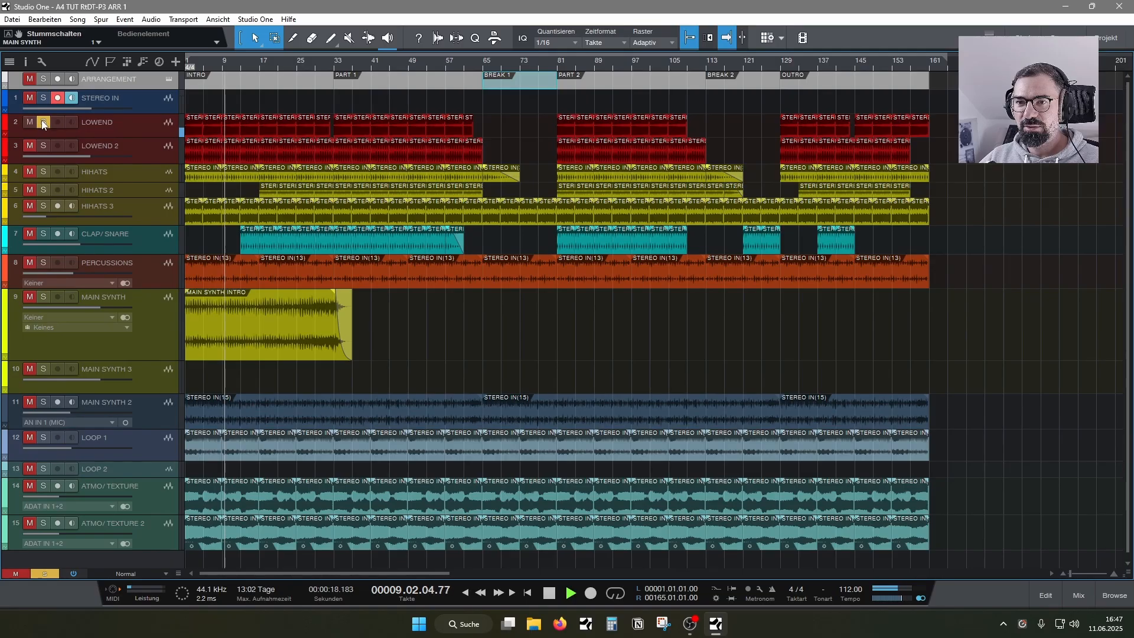
{"action": "left_click", "coordinate": [43, 146]}
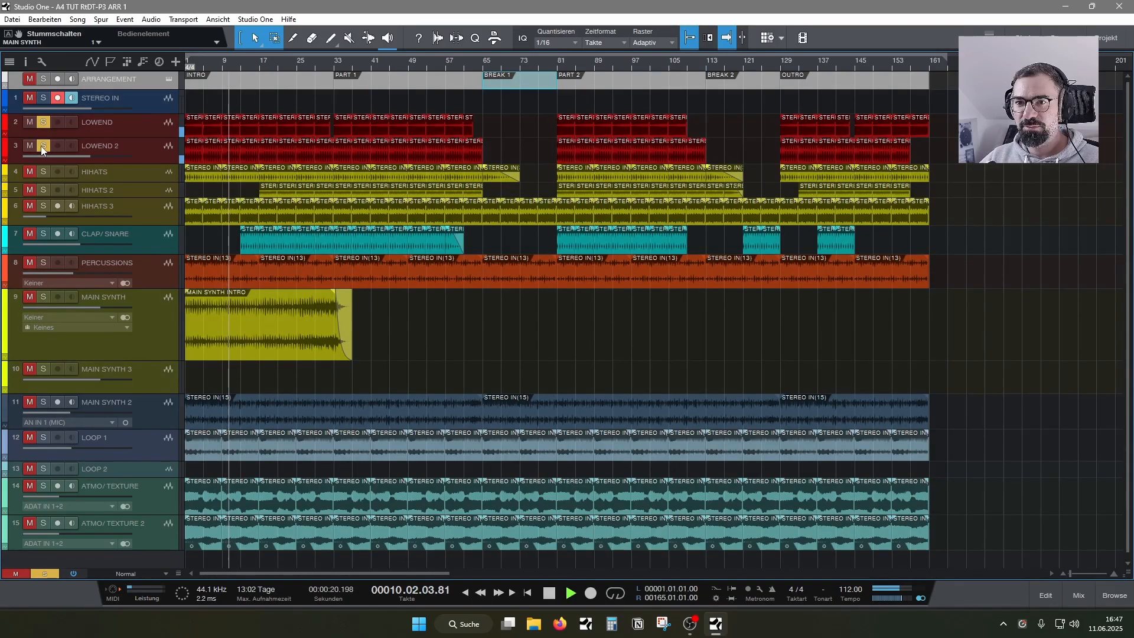
{"action": "left_click", "coordinate": [44, 120]}
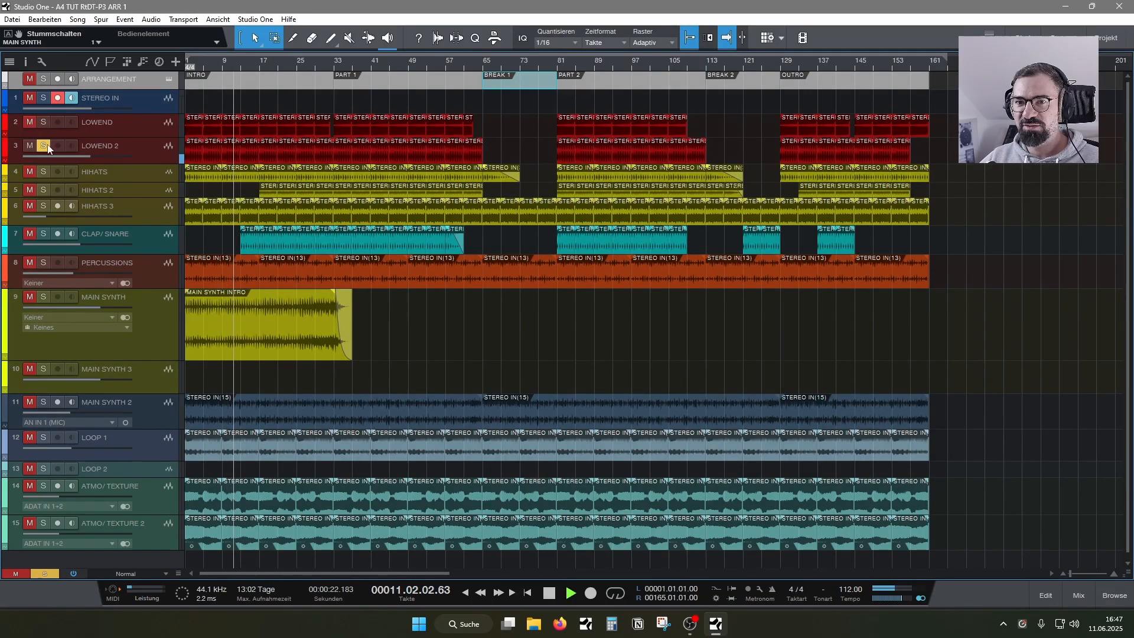
{"action": "left_click", "coordinate": [42, 168]}
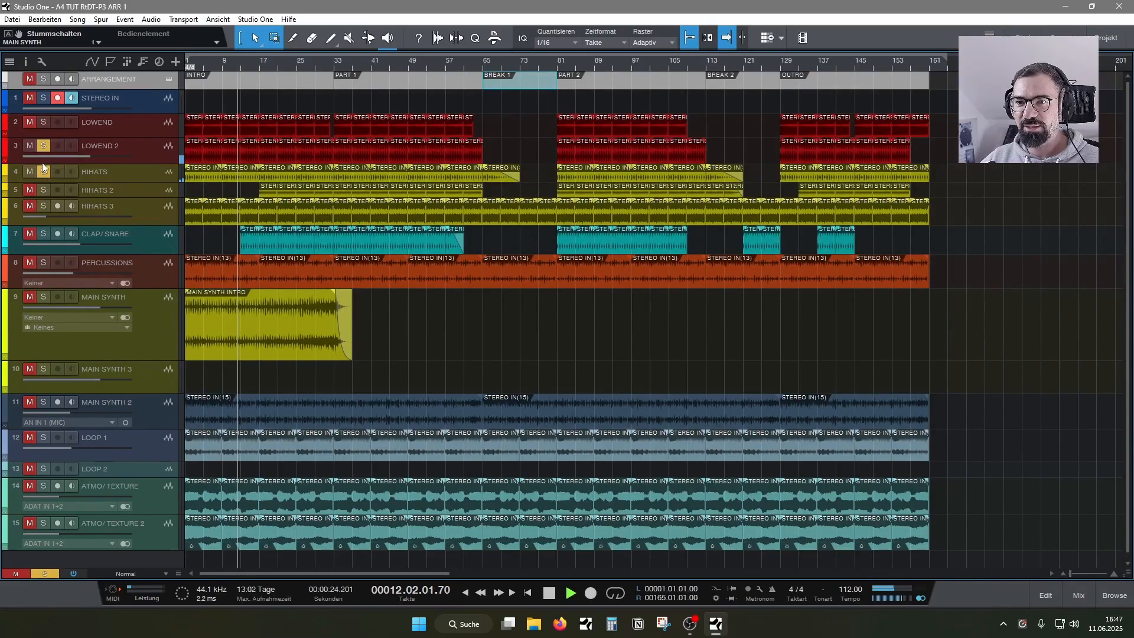
- From bar 17, add HIHATS 2, HIHATS 3, CLAP/SNARE and PERCUSSIONS to the solo, then remove CLAP/SNARE
{"action": "left_click", "coordinate": [259, 65]}
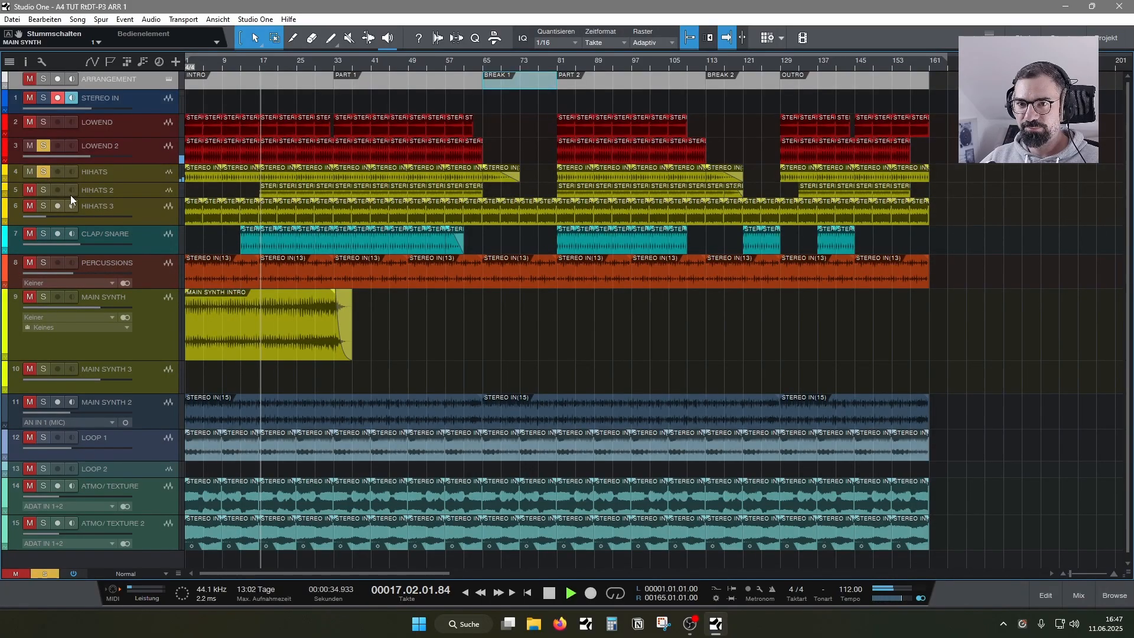
{"action": "left_click", "coordinate": [45, 208]}
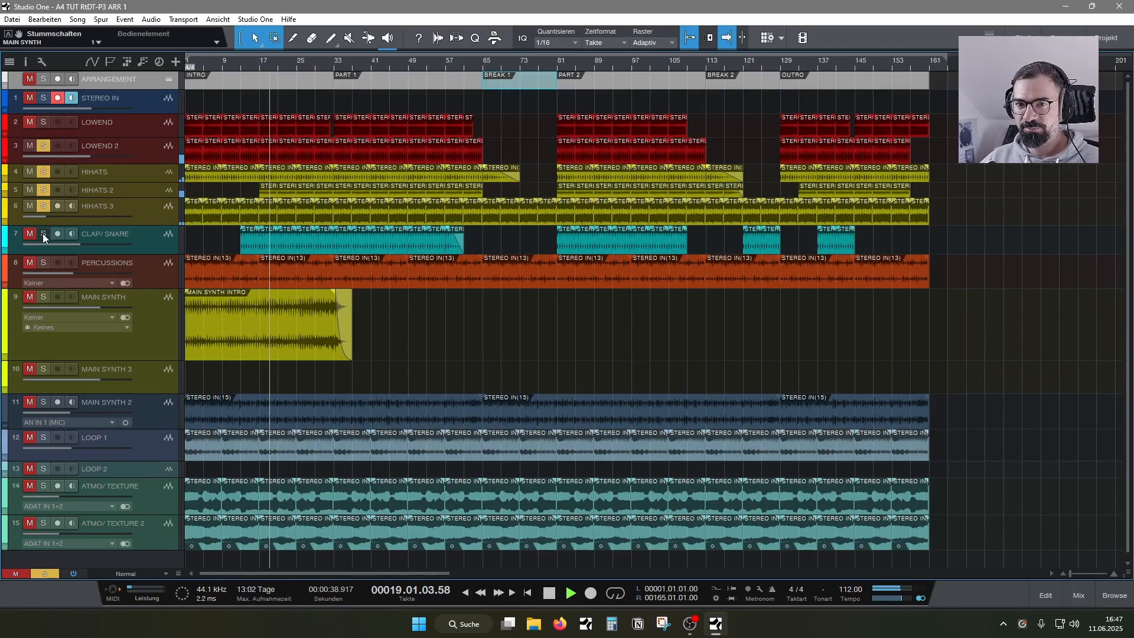
{"action": "left_click", "coordinate": [43, 232]}
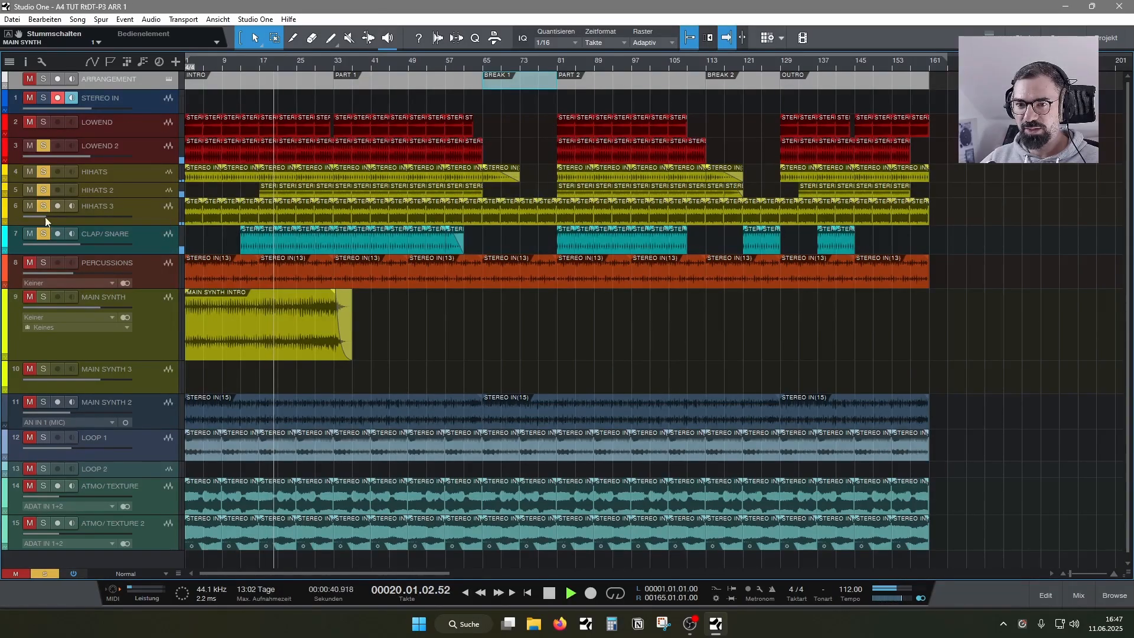
{"action": "left_click", "coordinate": [42, 263]}
{"action": "left_click", "coordinate": [43, 233]}
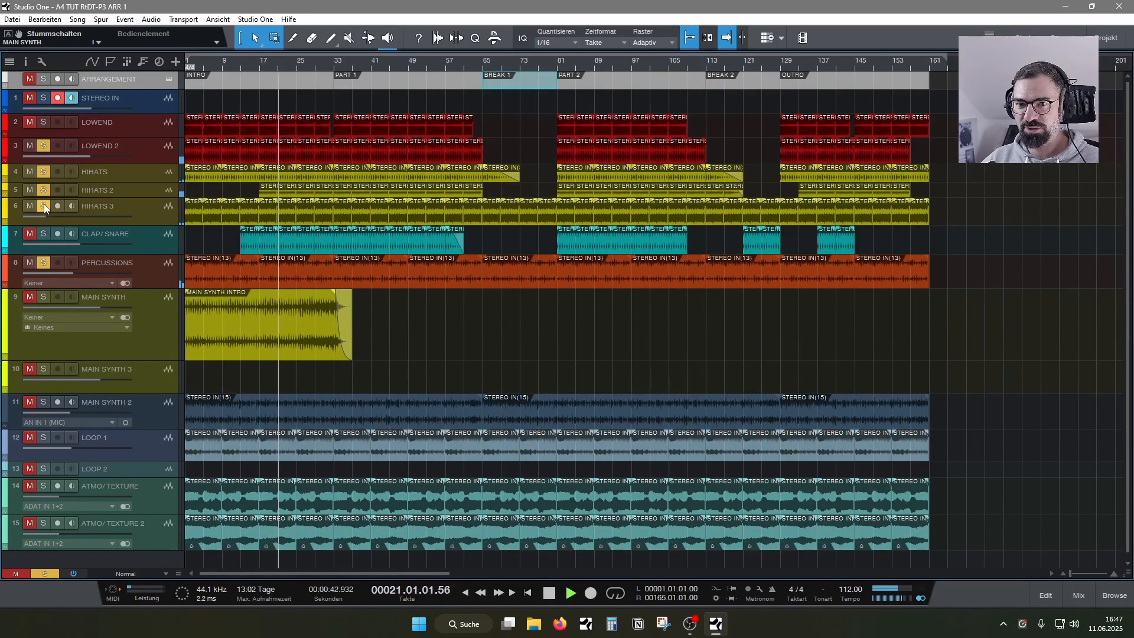
- Clear the hihat, percussion and LOWEND 2 solos and play only LOWEND in solo from about bar 25
{"action": "left_click", "coordinate": [45, 206]}
{"action": "left_click", "coordinate": [44, 188]}
{"action": "left_click", "coordinate": [43, 171]}
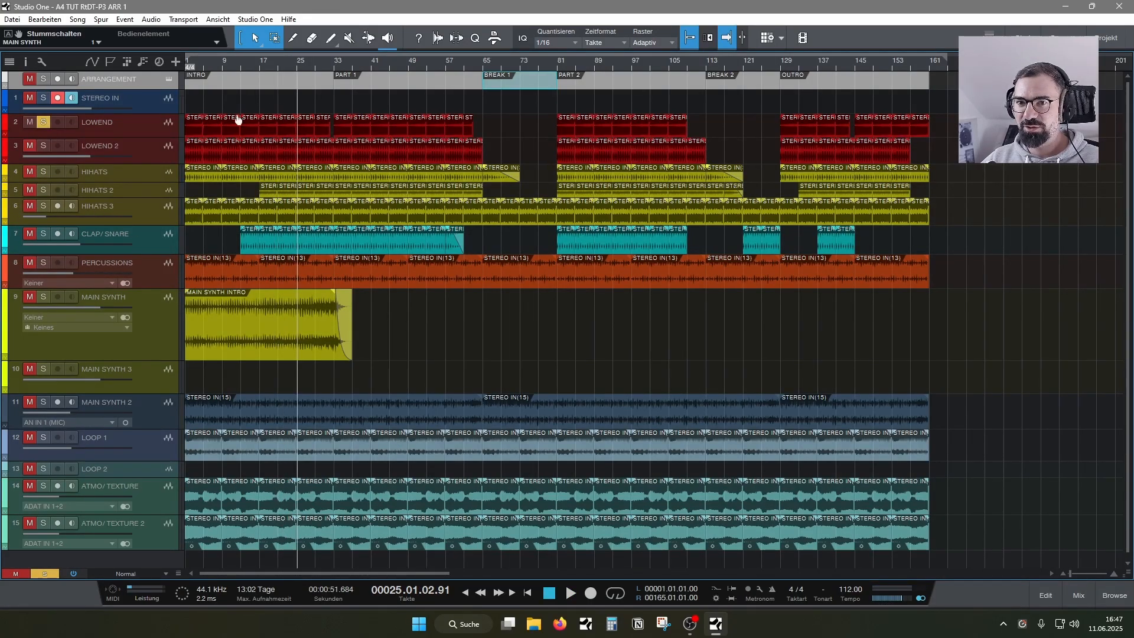
{"action": "key", "text": "space"}
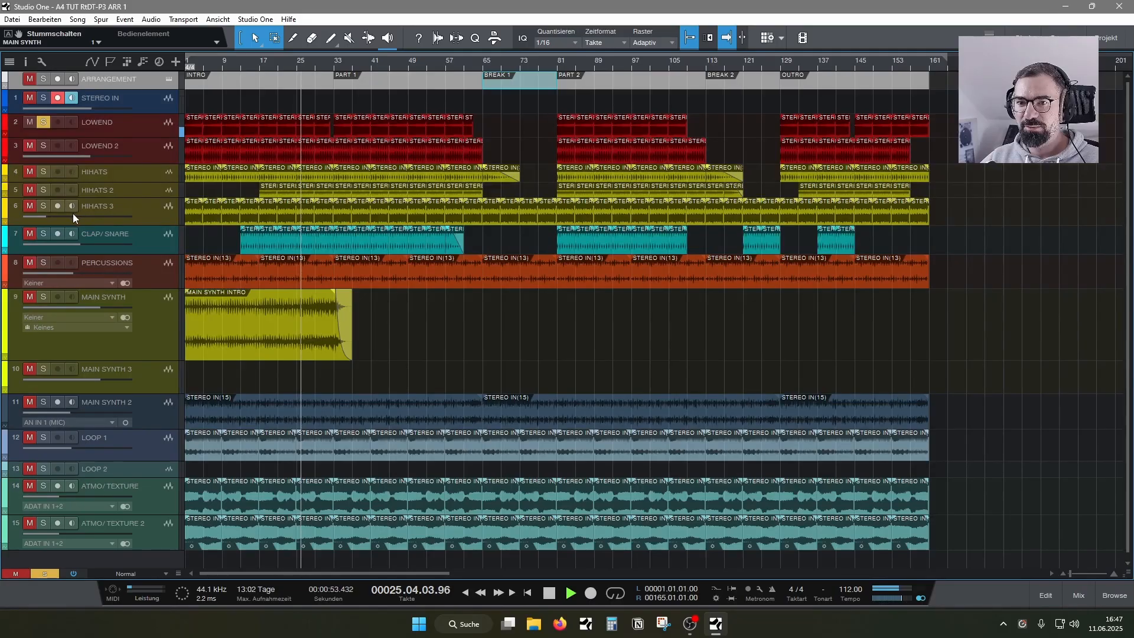
- Add LOWEND 2, HIHATS, CLAP/SNARE and LOOP 1 to the soloed LOWEND track
{"action": "left_click", "coordinate": [47, 145]}
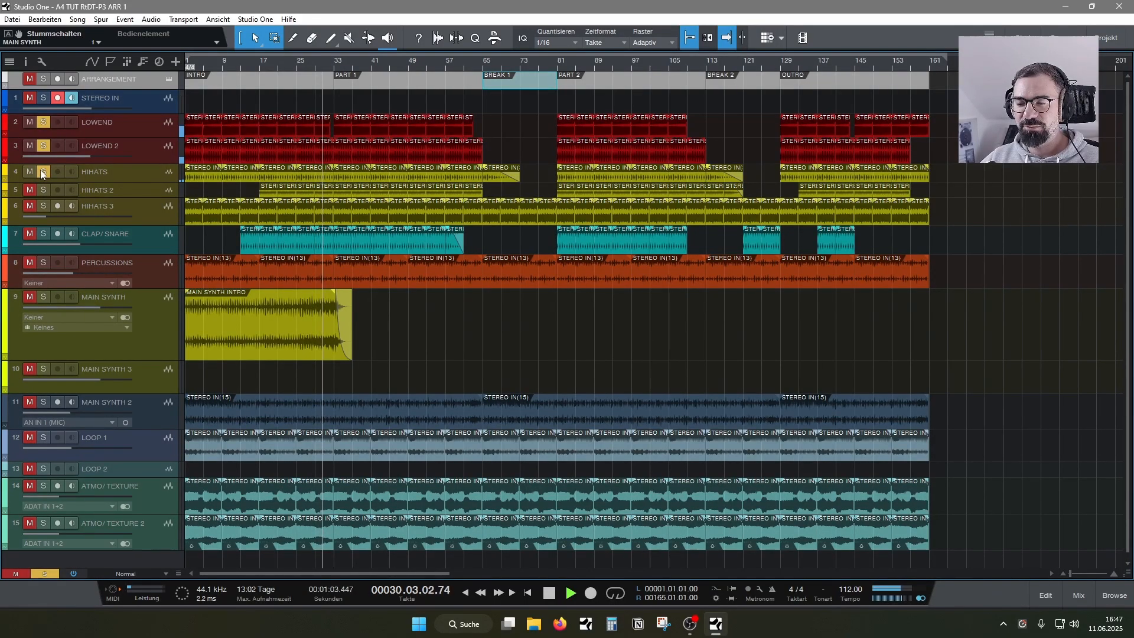
{"action": "left_click", "coordinate": [44, 233]}
{"action": "left_click", "coordinate": [43, 437]}
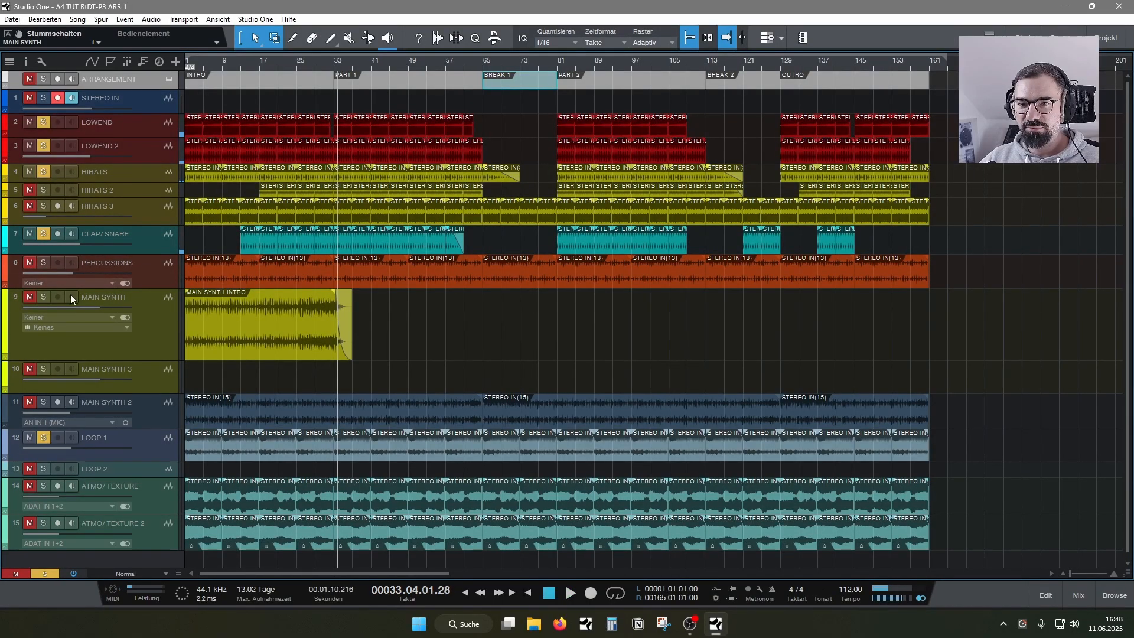
- Remove every solo except LOOP 1, play it from about bar 33, and turn its solo off
{"action": "left_click", "coordinate": [43, 173]}
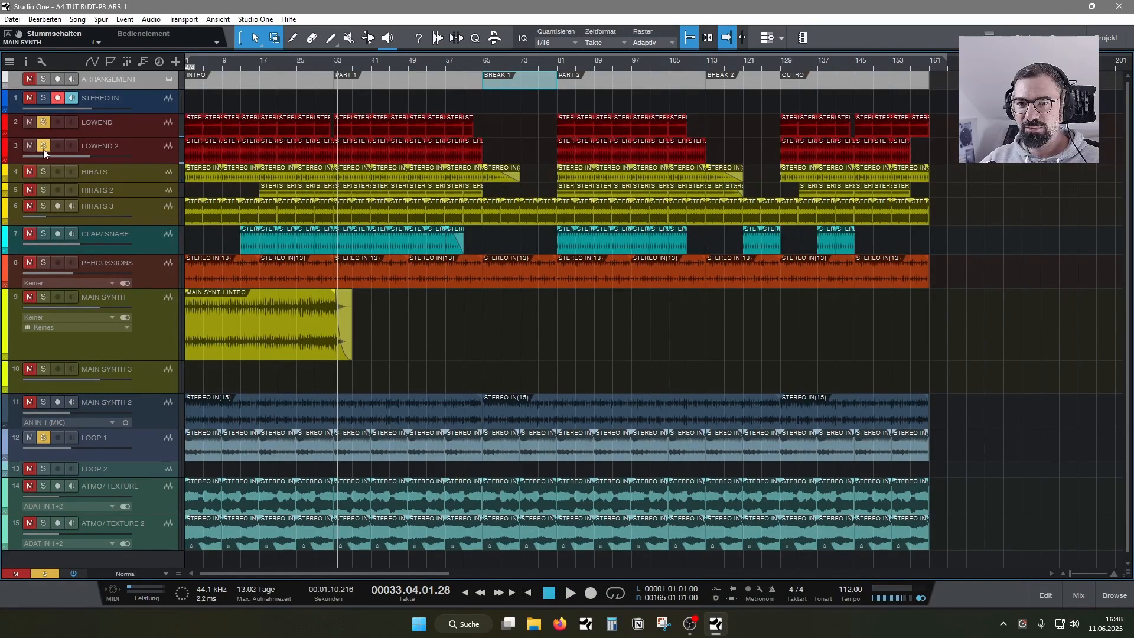
{"action": "left_click", "coordinate": [43, 123]}
{"action": "key", "text": "space"}
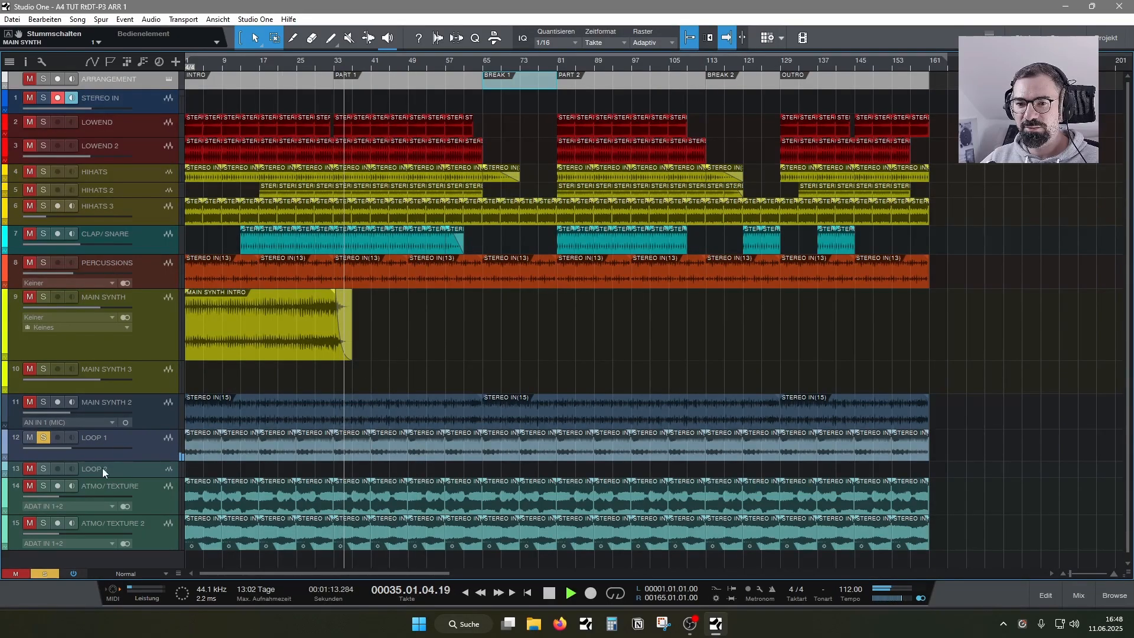
{"action": "left_click", "coordinate": [43, 437]}
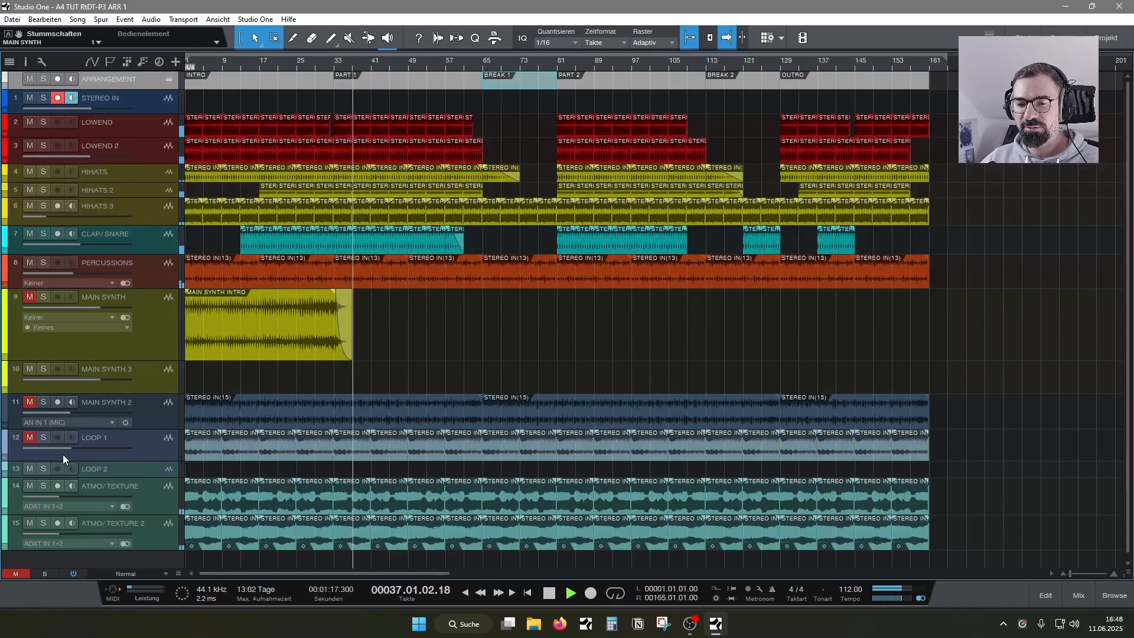
- Audition ATMO/TEXTURE and ATMO/TEXTURE 2 in solo and turn both solos off
{"action": "left_click", "coordinate": [44, 486]}
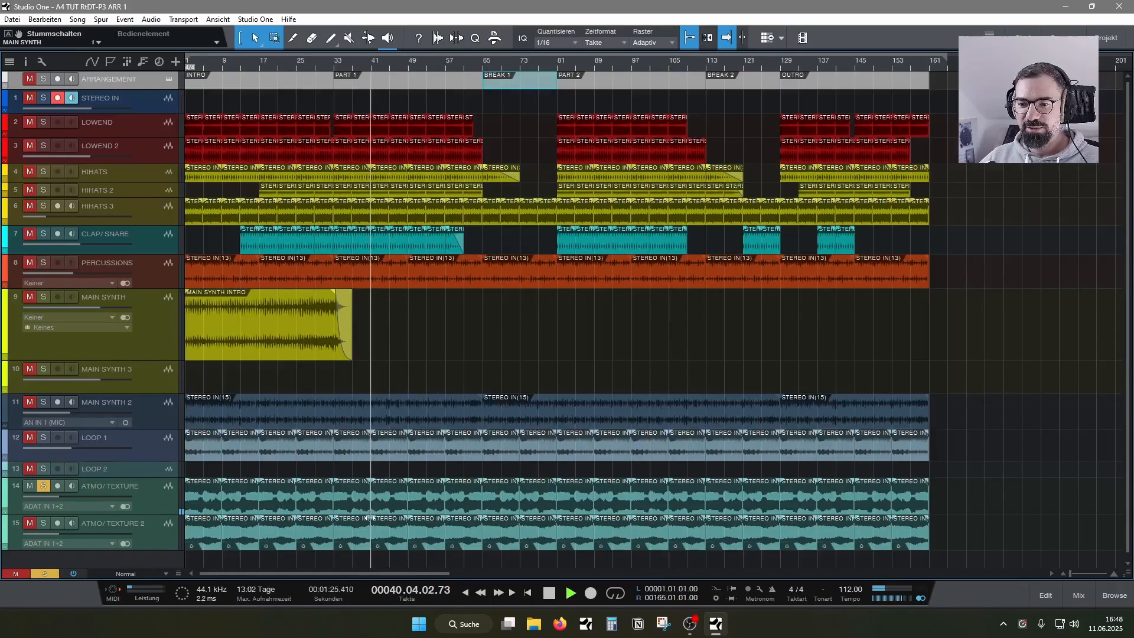
{"action": "left_click", "coordinate": [43, 524]}
{"action": "left_click", "coordinate": [44, 486]}
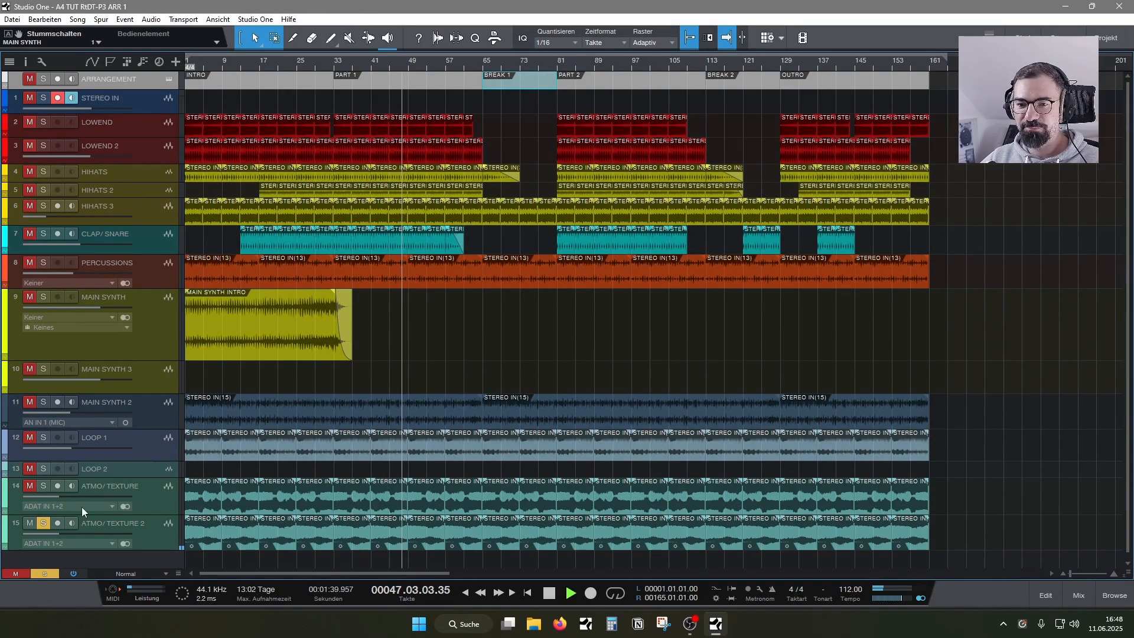
{"action": "left_click", "coordinate": [43, 523]}
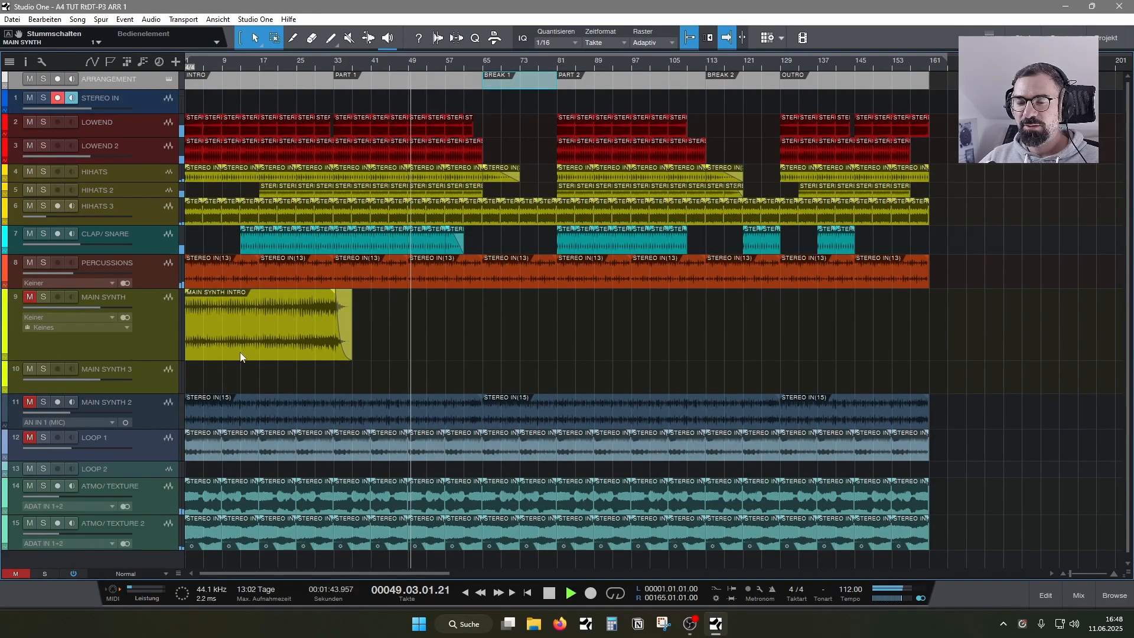
- Unmute and solo the MAIN SYNTH track, and stop playback with the playhead at bar 1
{"action": "left_click", "coordinate": [29, 297]}
{"action": "left_click", "coordinate": [44, 297]}
{"action": "key", "text": "space"}
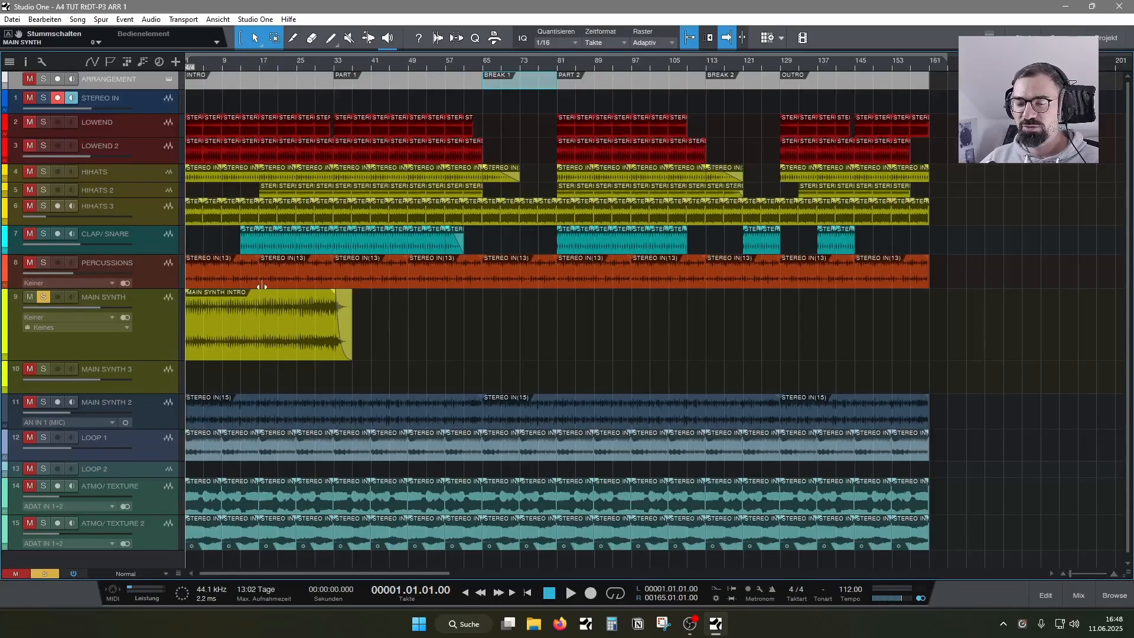
{"action": "scroll", "coordinate": [312, 62], "scroll_direction": "down", "scroll_amount": 2}
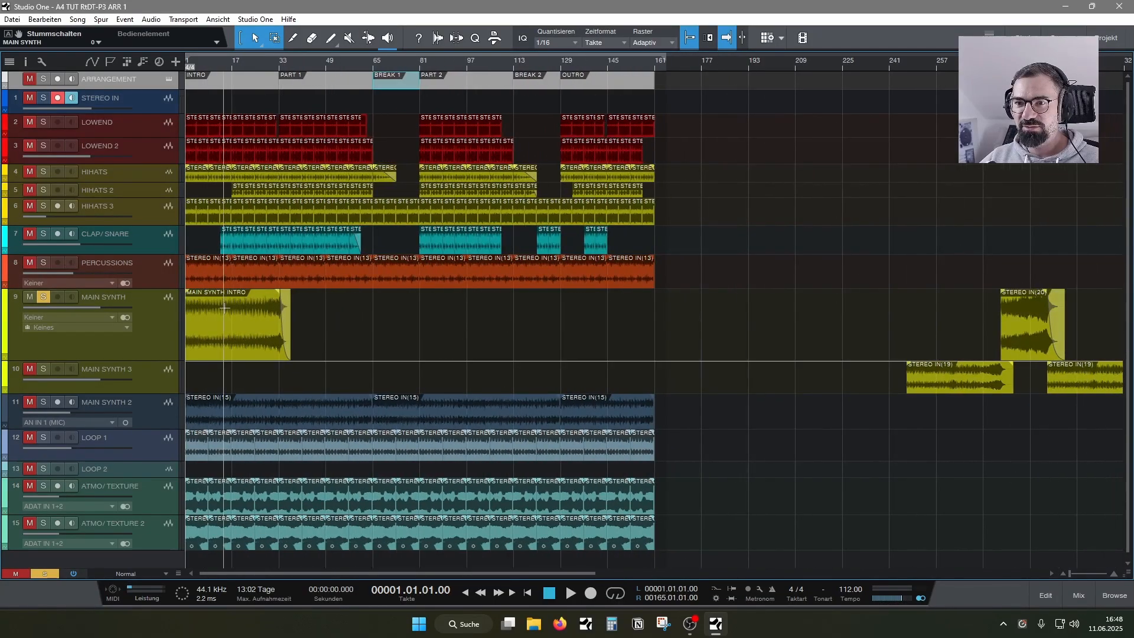
- Play the soloed MAIN SYNTH intro clip from bar 1, skip ahead to audition its fade-out into PART 1, and stop playback
{"action": "key", "text": "space"}
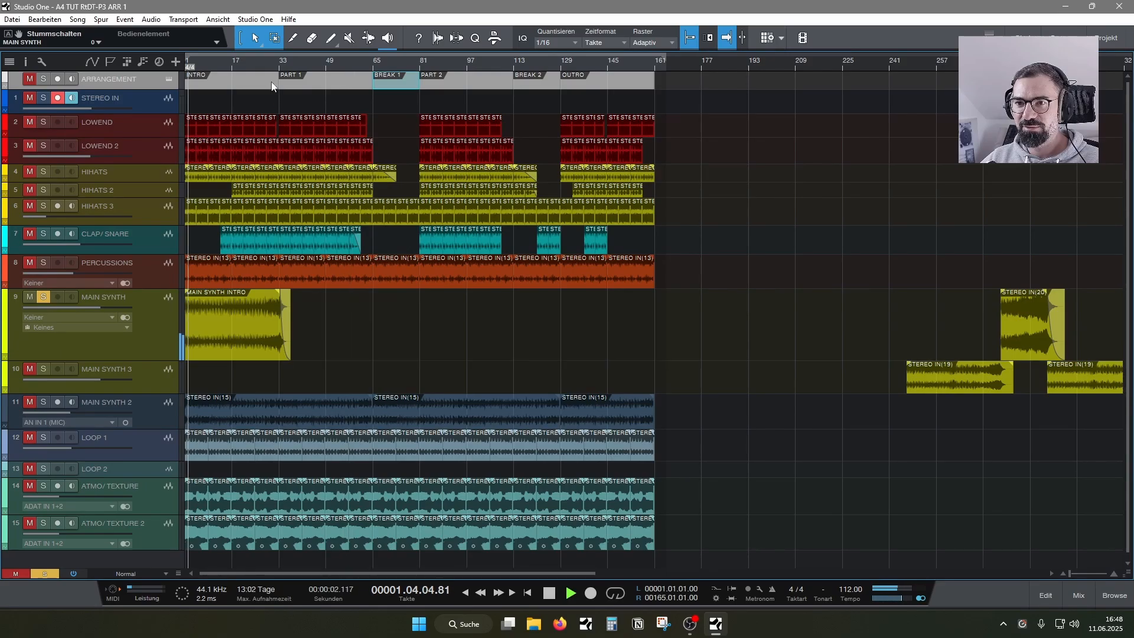
{"action": "left_click", "coordinate": [261, 68]}
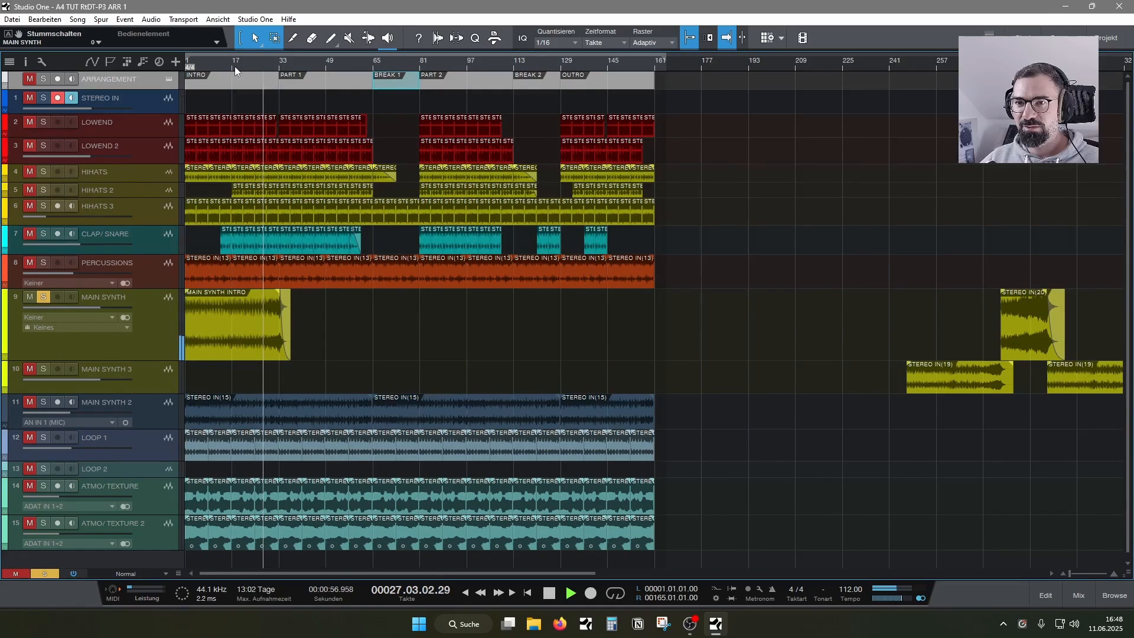
{"action": "left_click_drag", "start_coordinate": [288, 63], "coordinate": [368, 301]}
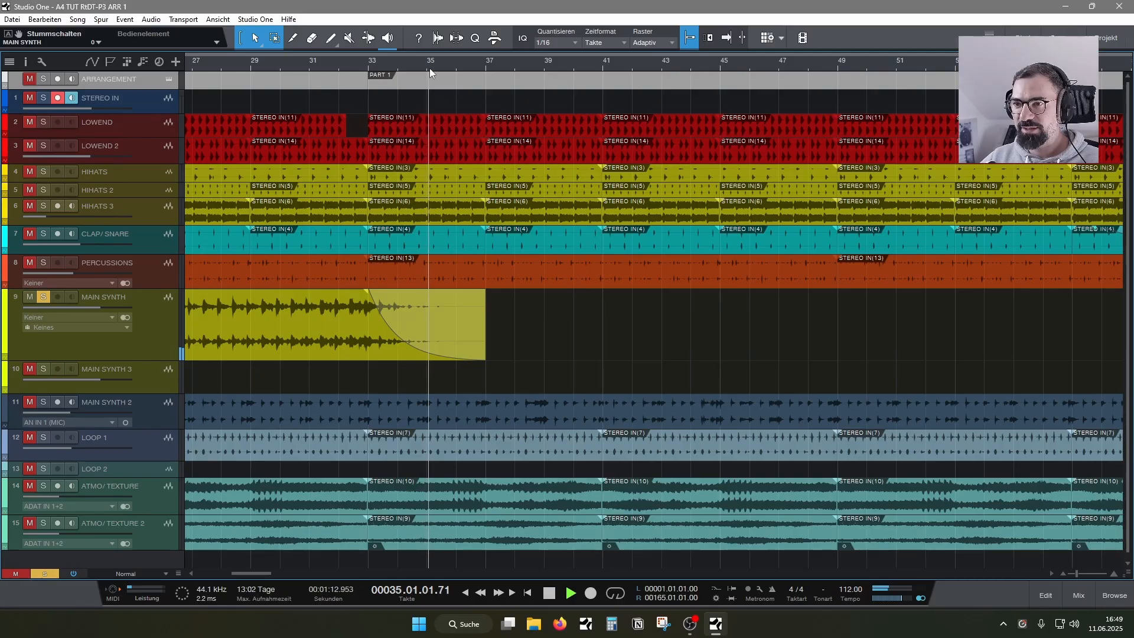
{"action": "mouse_move", "coordinate": [431, 63]}
{"action": "left_mouse_down"}
{"action": "mouse_move", "coordinate": [493, 40]}
{"action": "mouse_move", "coordinate": [447, 54]}
{"action": "left_mouse_up"}
{"action": "key", "text": "space"}
- Move the first parked MAIN SYNTH 3 clip to bar 33 at PART 1, solo its track, and enlarge the track height
{"action": "key", "text": "f"}
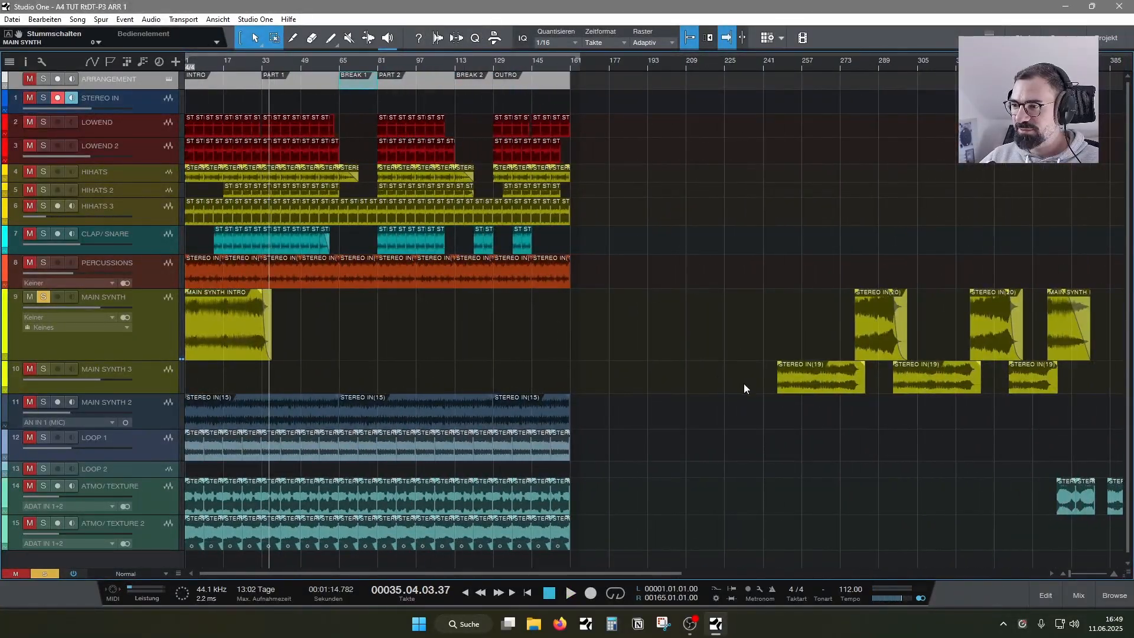
{"action": "left_click_drag", "start_coordinate": [797, 381], "coordinate": [283, 373]}
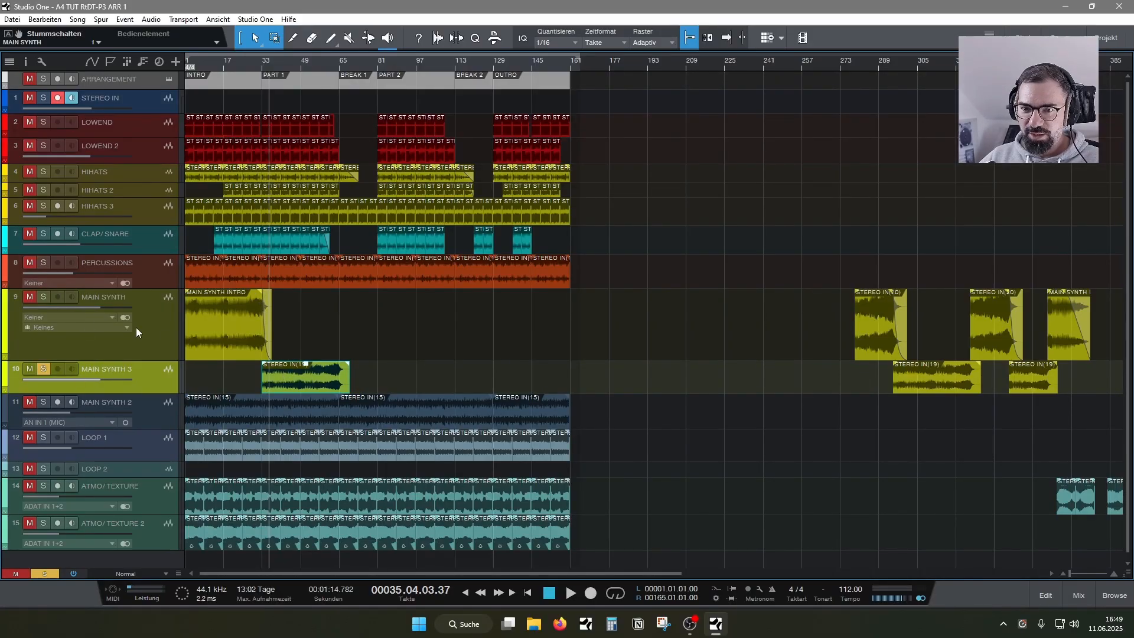
{"action": "left_click_drag", "start_coordinate": [240, 59], "coordinate": [391, 73]}
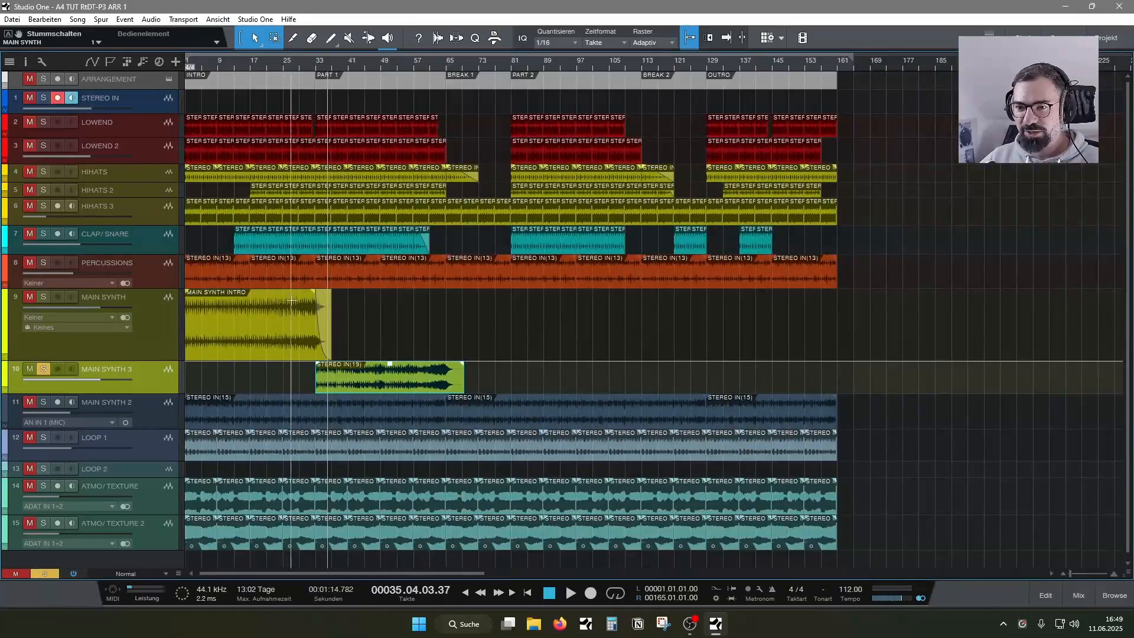
{"action": "left_click_drag", "start_coordinate": [320, 62], "coordinate": [313, 133]}
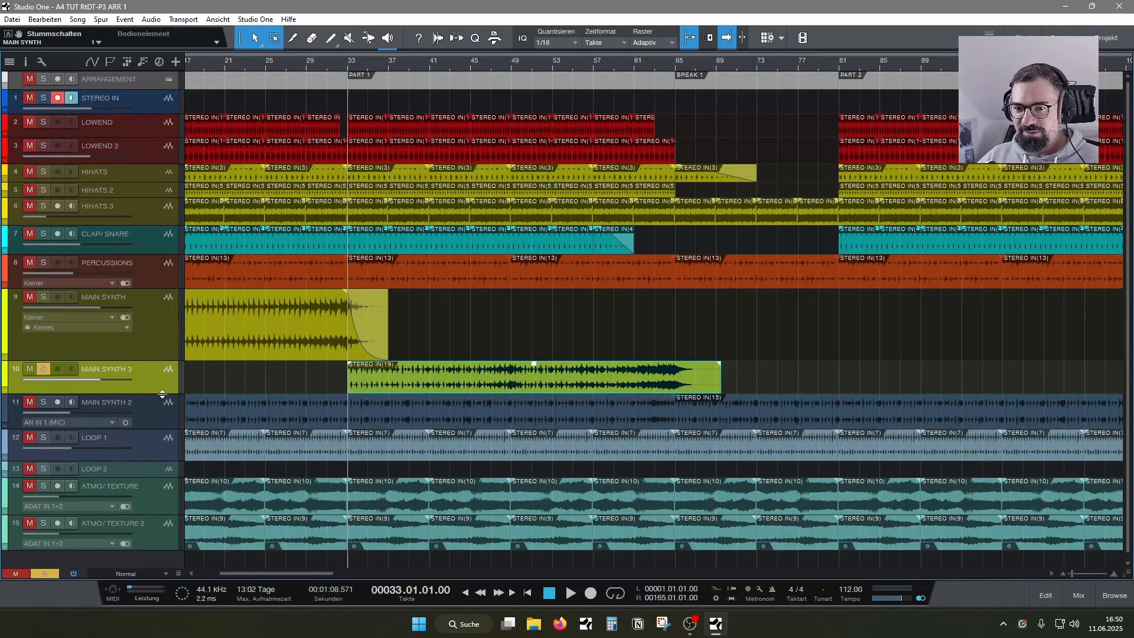
{"action": "left_click_drag", "start_coordinate": [162, 392], "coordinate": [162, 435]}
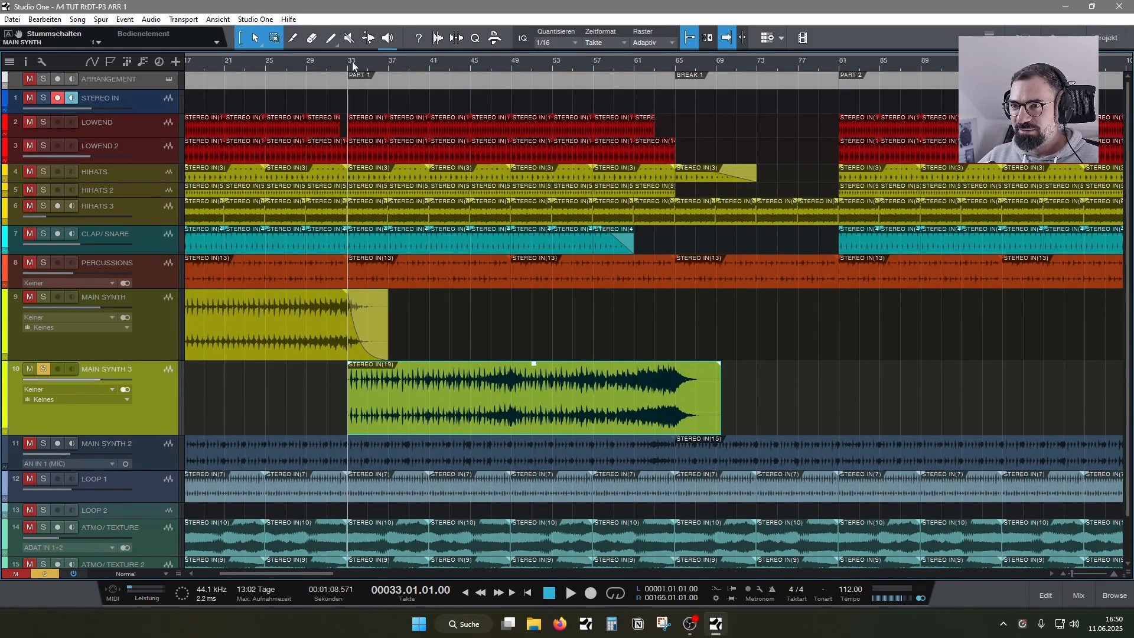
- Set the loop range to bars 33–65 and play the soloed MAIN SYNTH 3 clip, skipping through its build-up toward BREAK 1
{"action": "left_click_drag", "start_coordinate": [353, 52], "coordinate": [650, 71]}
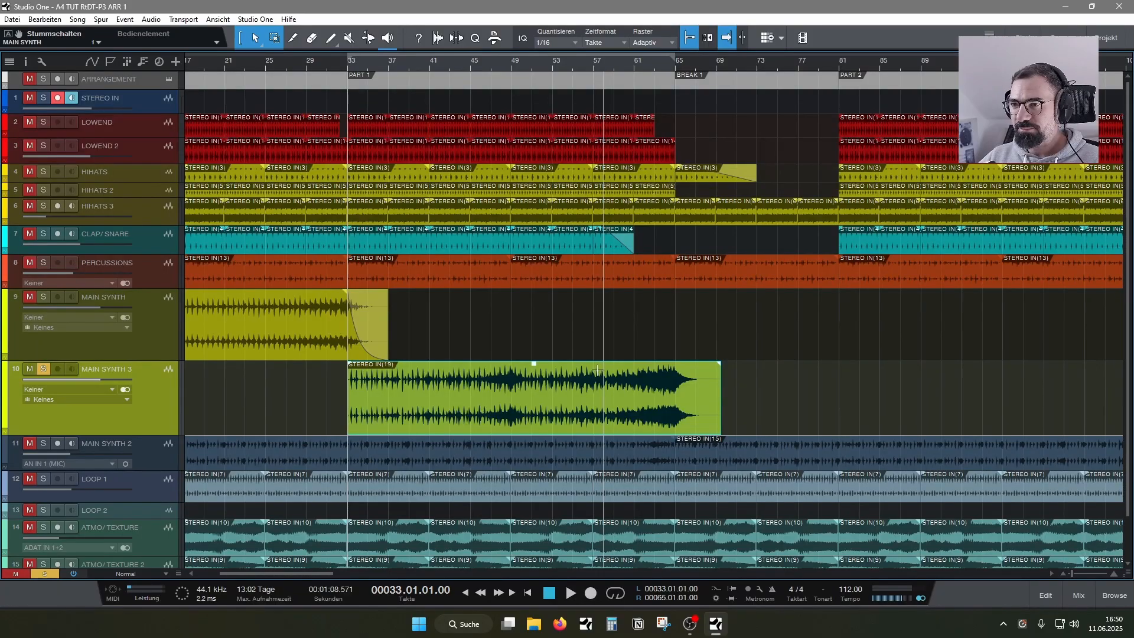
{"action": "key", "text": "space"}
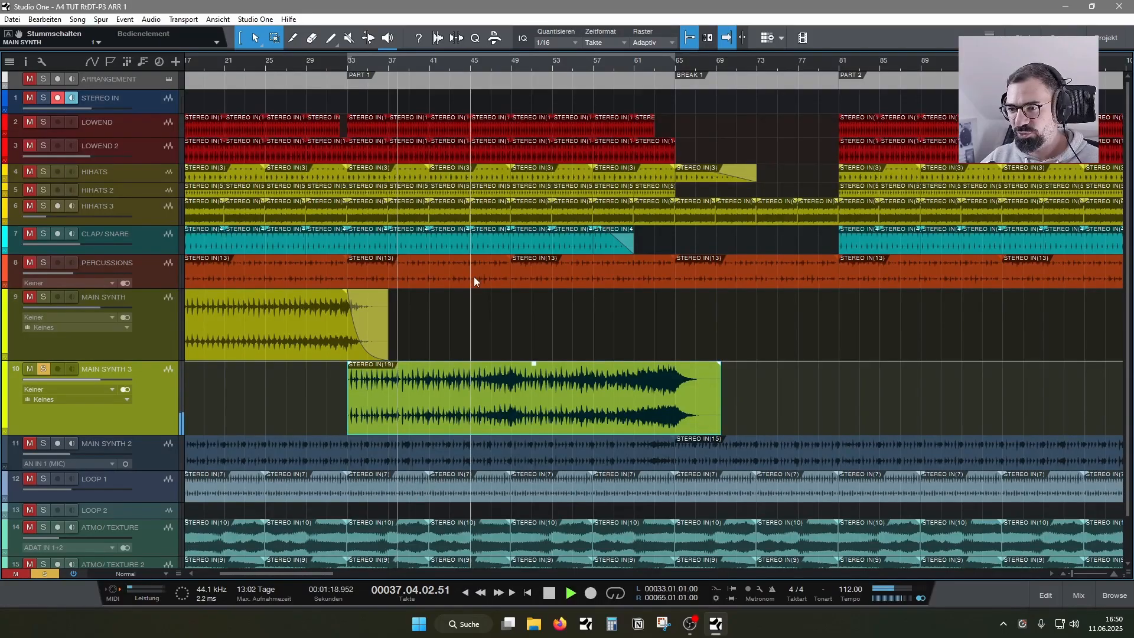
{"action": "left_click", "coordinate": [507, 62]}
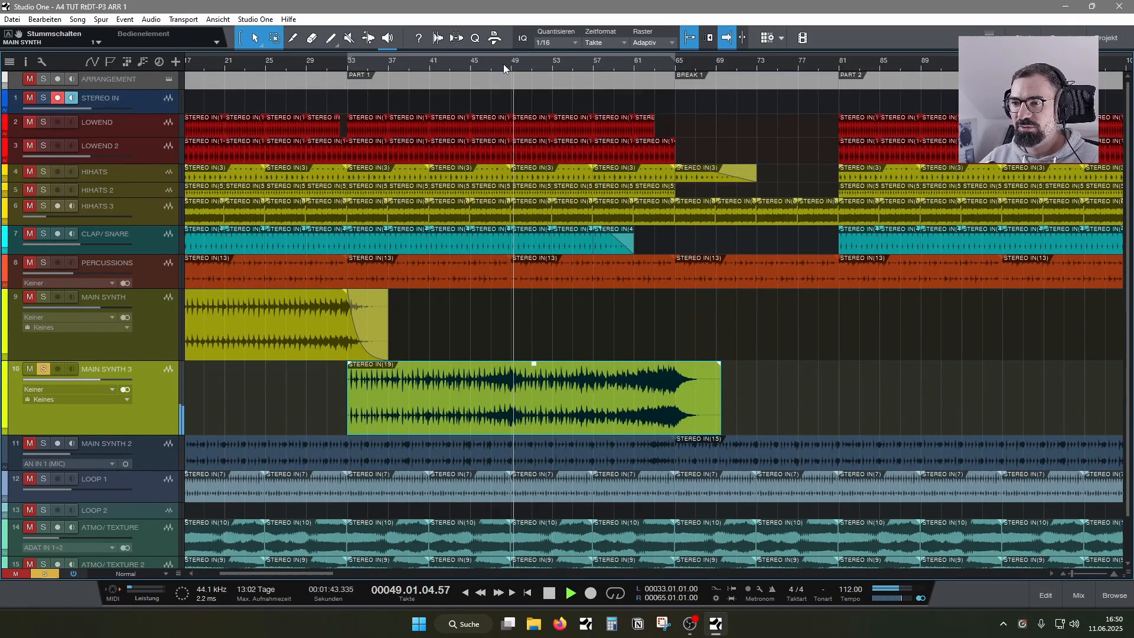
{"action": "left_click", "coordinate": [470, 65]}
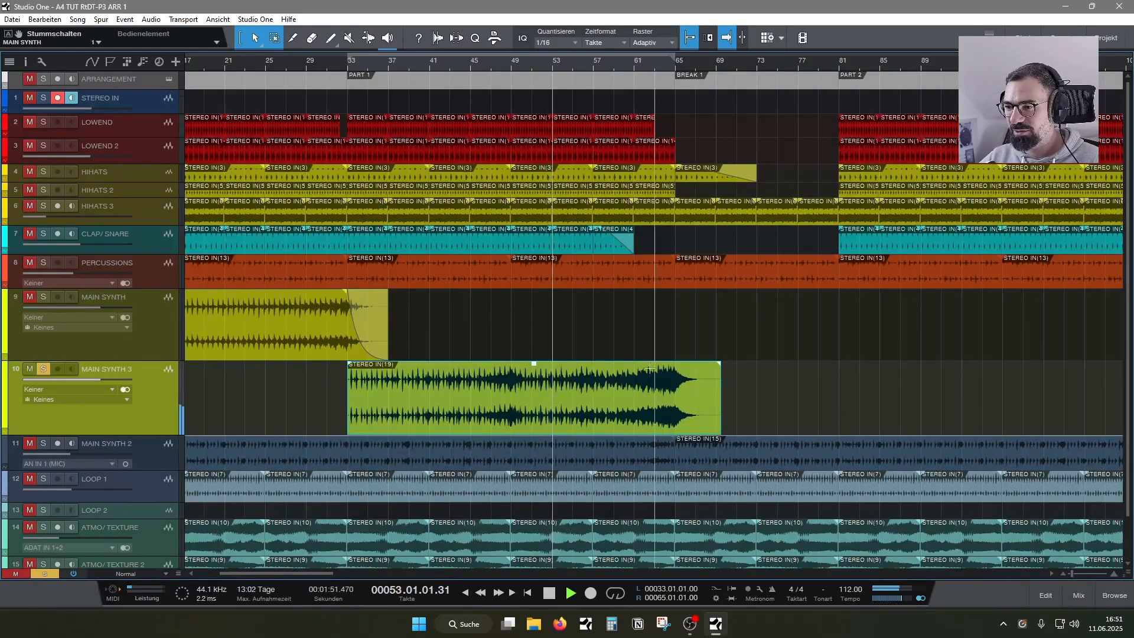
{"action": "left_click_drag", "start_coordinate": [270, 574], "coordinate": [291, 575]}
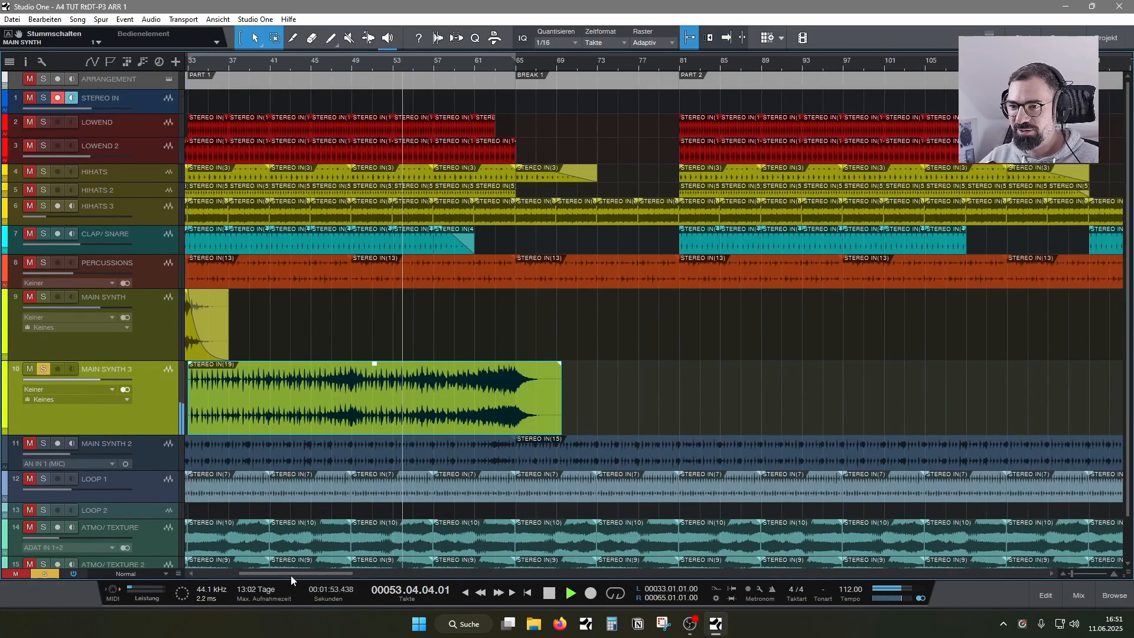
{"action": "left_click_drag", "start_coordinate": [430, 69], "coordinate": [473, 42]}
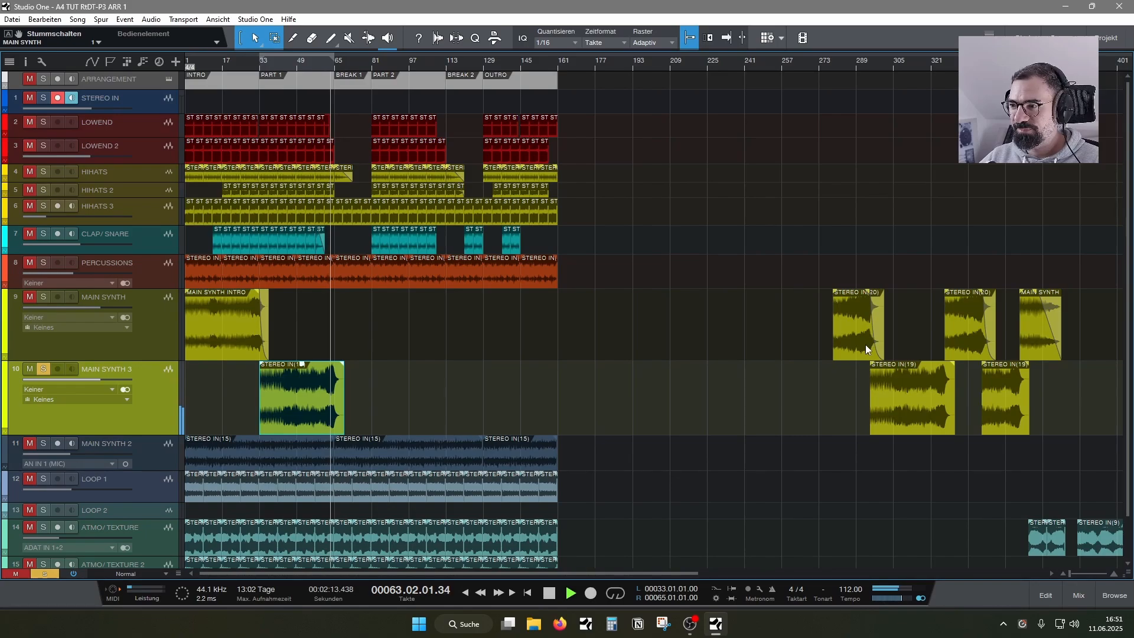
- Move the first parked STEREO IN(20) clip on MAIN SYNTH to bar 65 at BREAK 1, with all solos turned off
{"action": "left_click_drag", "start_coordinate": [863, 345], "coordinate": [351, 337]}
{"action": "left_click", "coordinate": [45, 296]}
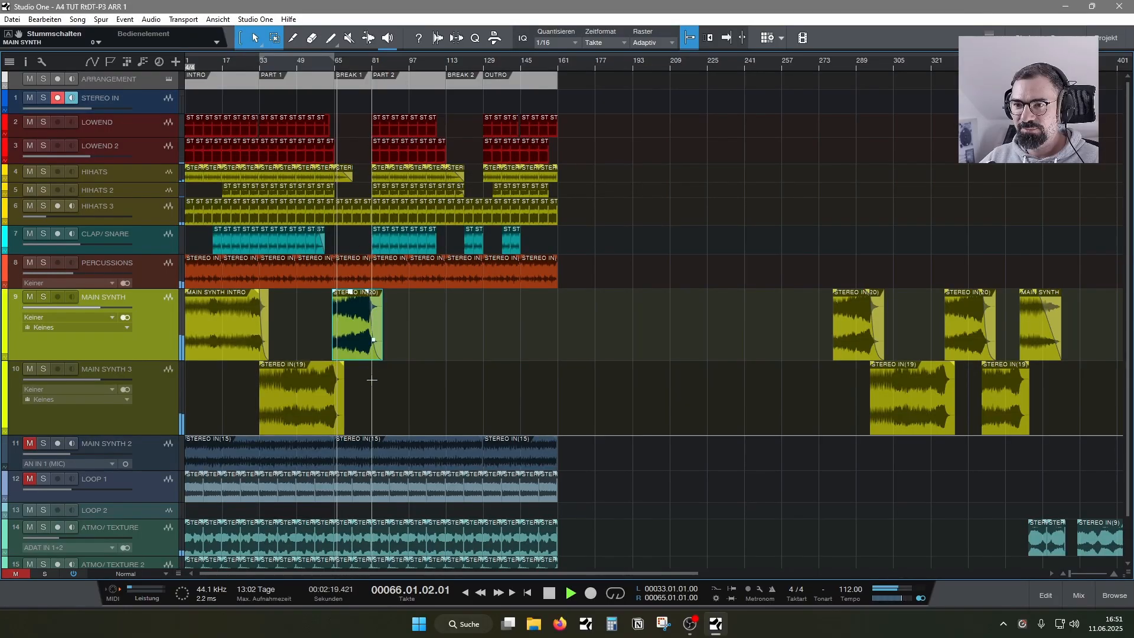
{"action": "left_click_drag", "start_coordinate": [350, 66], "coordinate": [481, 112]}
{"action": "left_click_drag", "start_coordinate": [299, 350], "coordinate": [321, 346]}
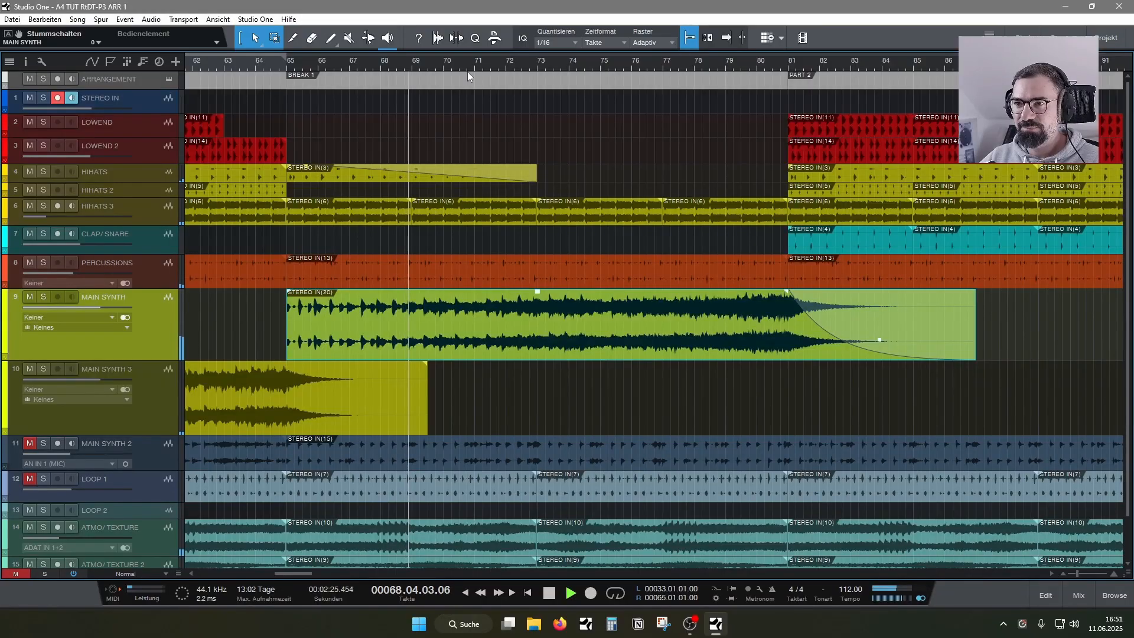
- Place the remaining parked synth clips: MAIN SYNTH 3 at bars 81 and 135, and MAIN SYNTH at bar 113
{"action": "left_click_drag", "start_coordinate": [470, 66], "coordinate": [405, 16]}
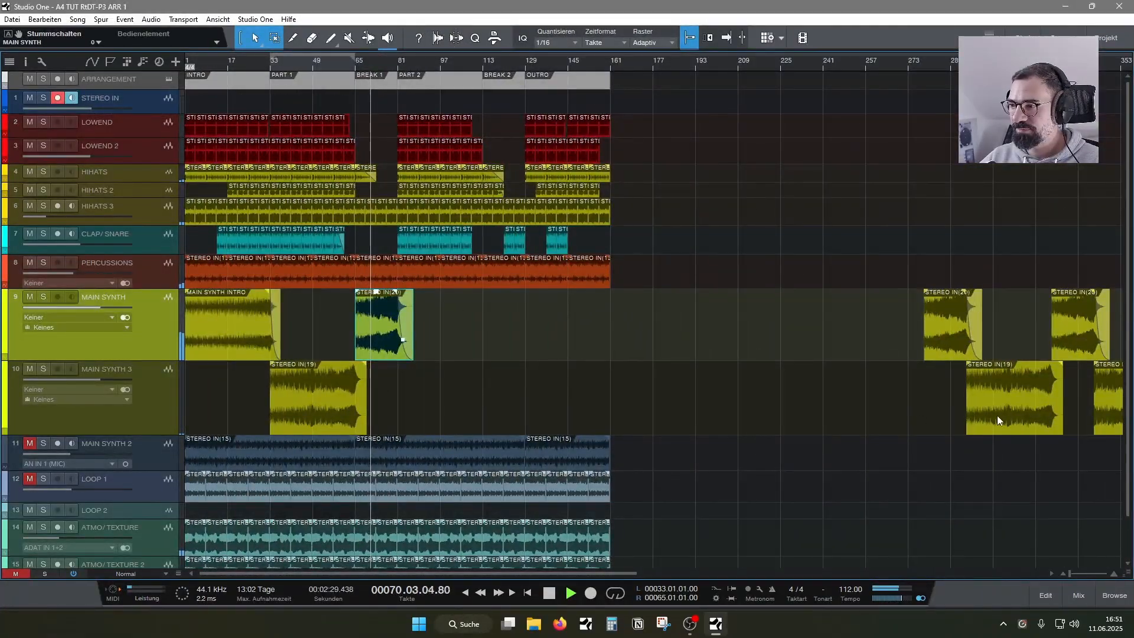
{"action": "left_click_drag", "start_coordinate": [993, 412], "coordinate": [423, 394]}
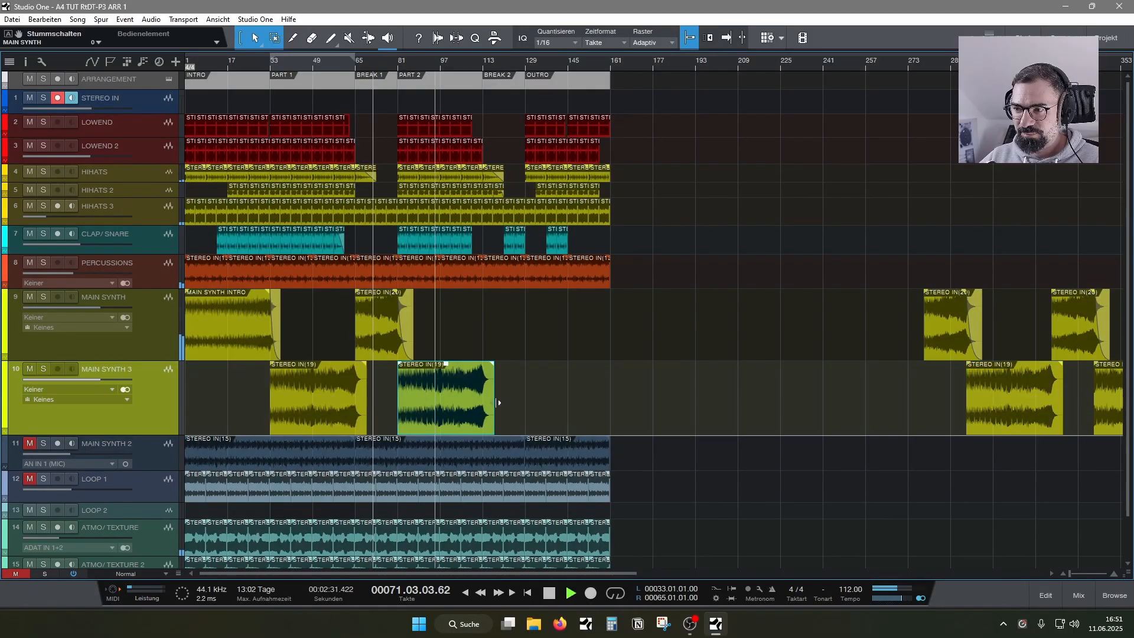
{"action": "left_click_drag", "start_coordinate": [1079, 324], "coordinate": [506, 317]}
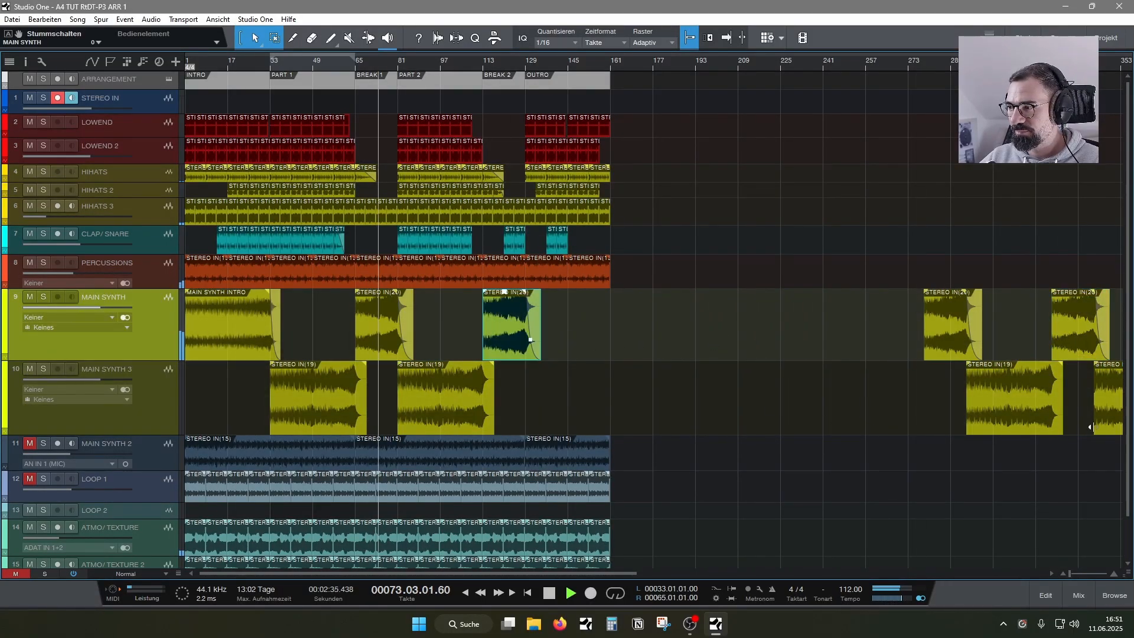
{"action": "left_click_drag", "start_coordinate": [1107, 421], "coordinate": [551, 402]}
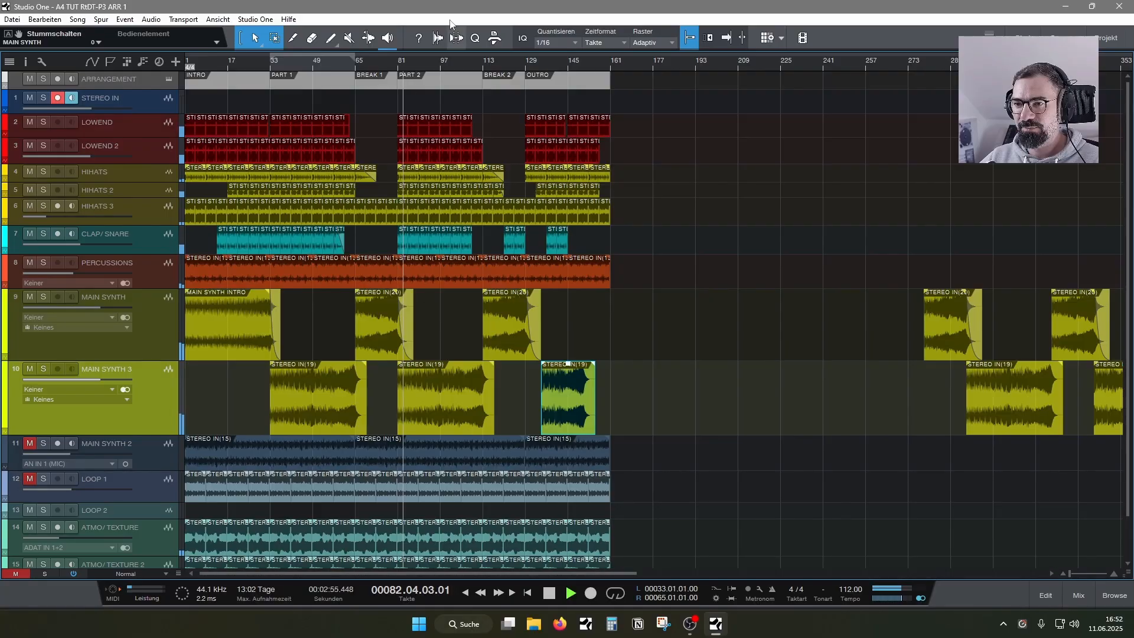
- Play the transition from BREAK 1 into PART 2 with both synth tracks soloed, and take MAIN SYNTH 3 out of solo
{"action": "left_click_drag", "start_coordinate": [404, 61], "coordinate": [466, 104]}
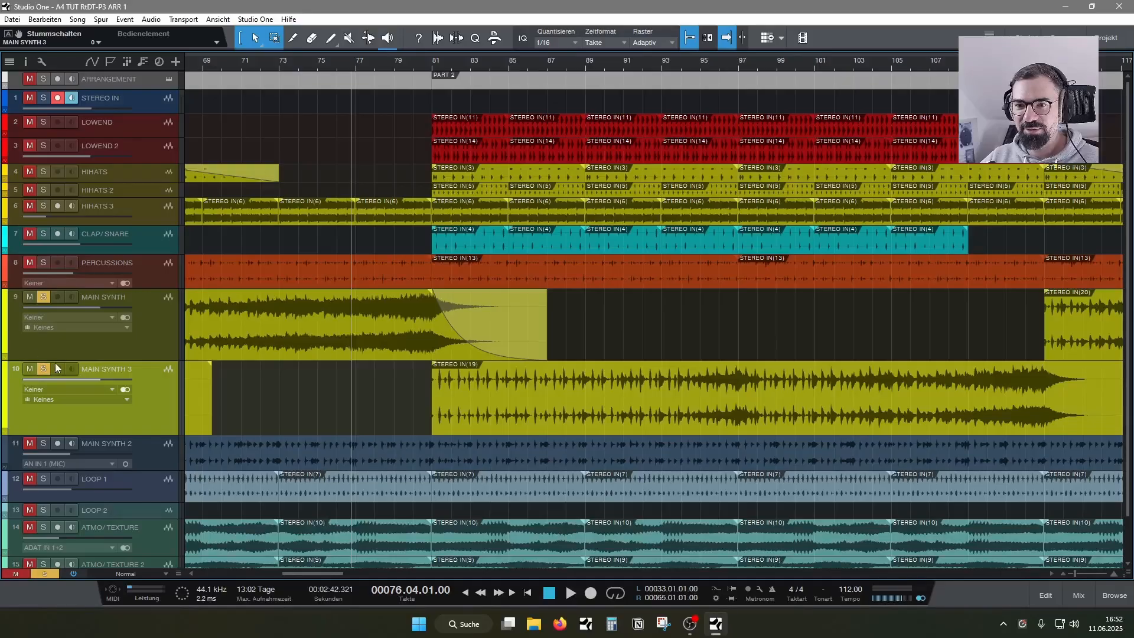
{"action": "key", "text": "space"}
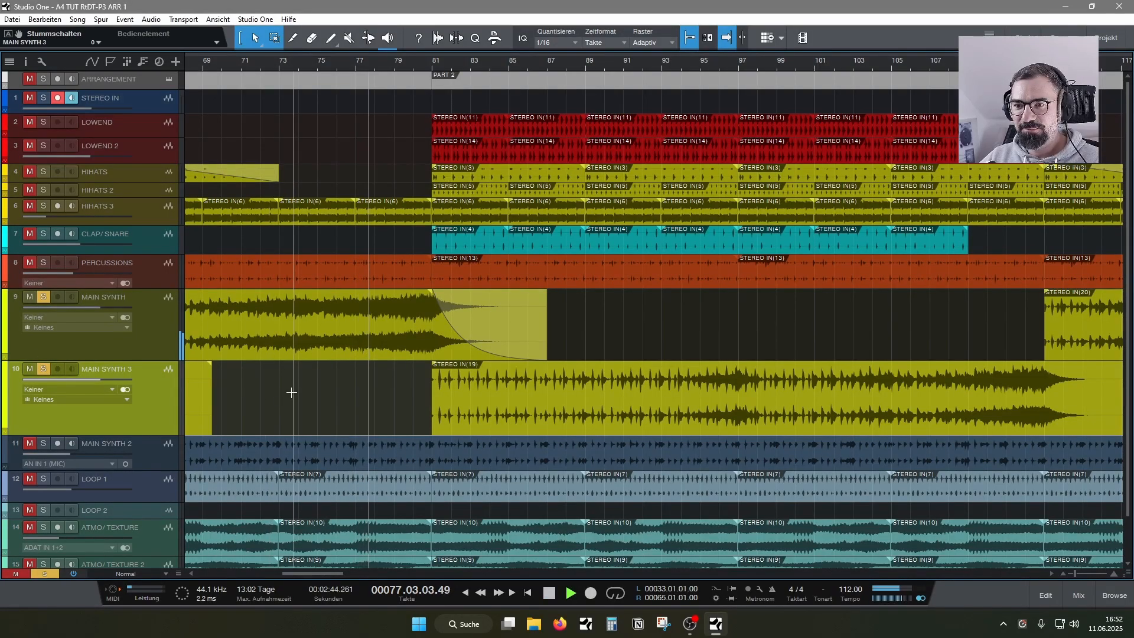
{"action": "left_click", "coordinate": [43, 369]}
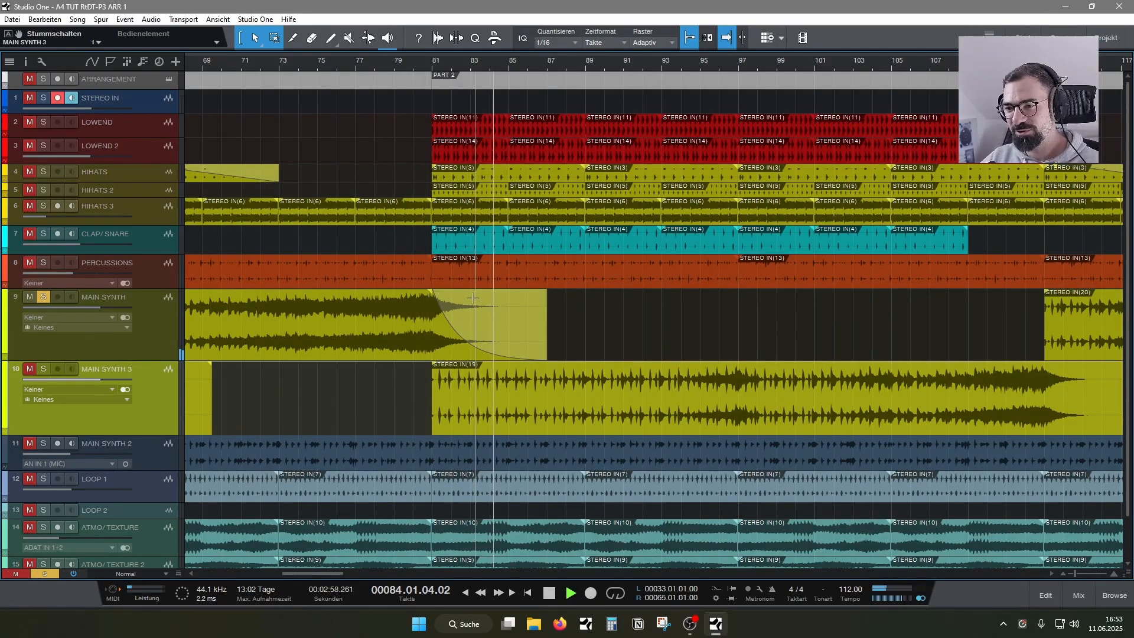
{"action": "mouse_move", "coordinate": [435, 298]}
{"action": "left_mouse_down"}
{"action": "mouse_move", "coordinate": [541, 302]}
{"action": "mouse_move", "coordinate": [429, 303]}
{"action": "left_mouse_up"}
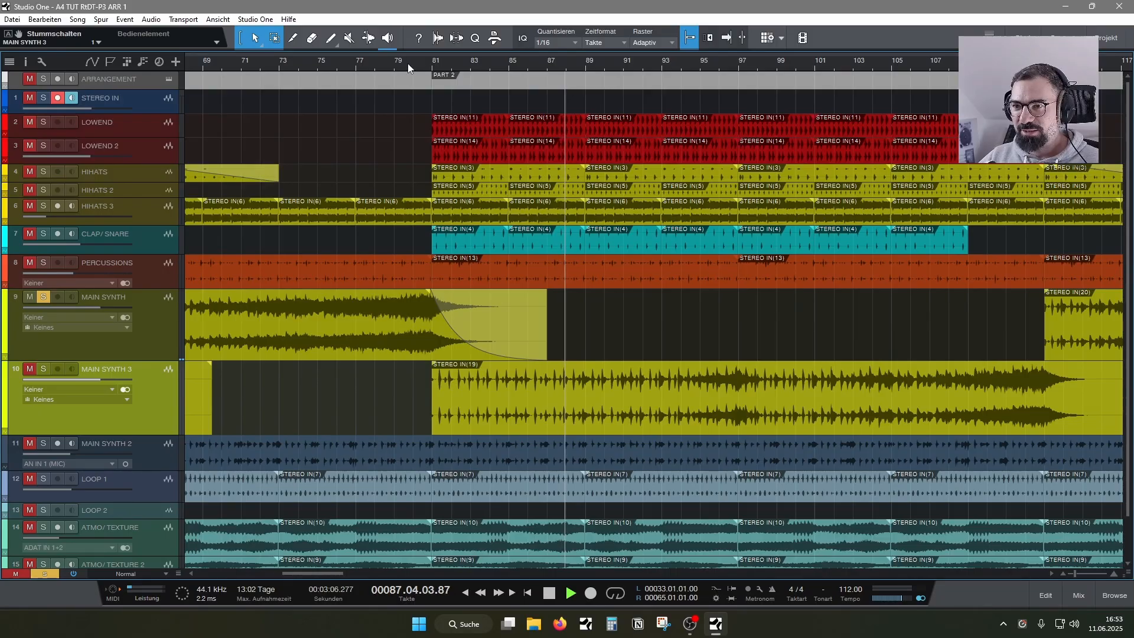
- Solo MAIN SYNTH 3 again, replay the crossover of both synths from bar 79, and clear all solos
{"action": "key", "text": "space"}
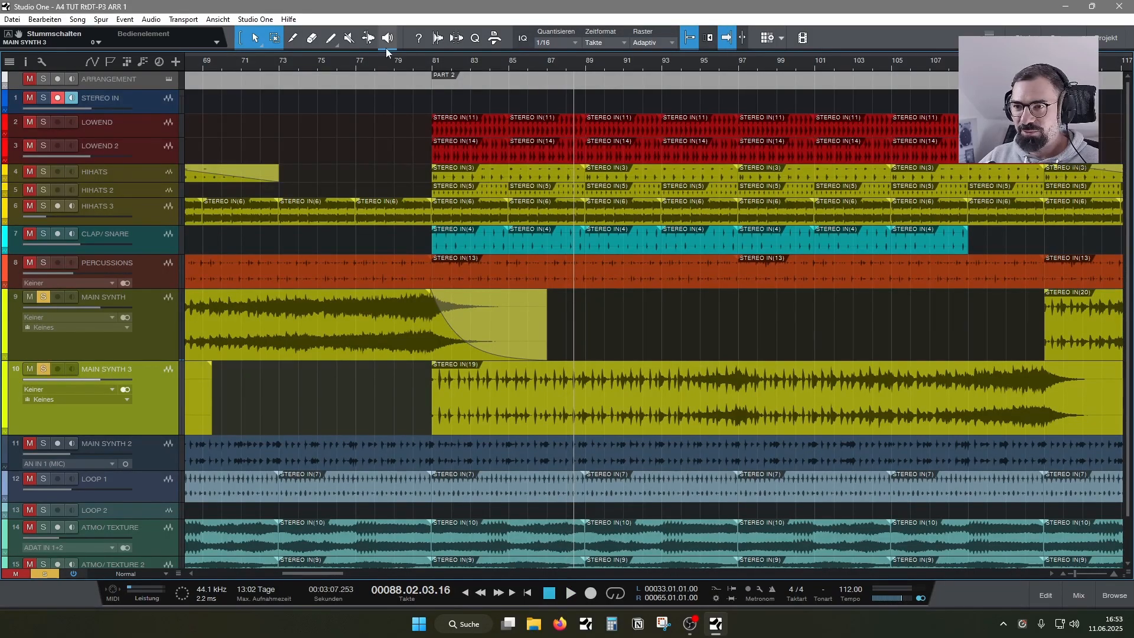
{"action": "left_click", "coordinate": [394, 65]}
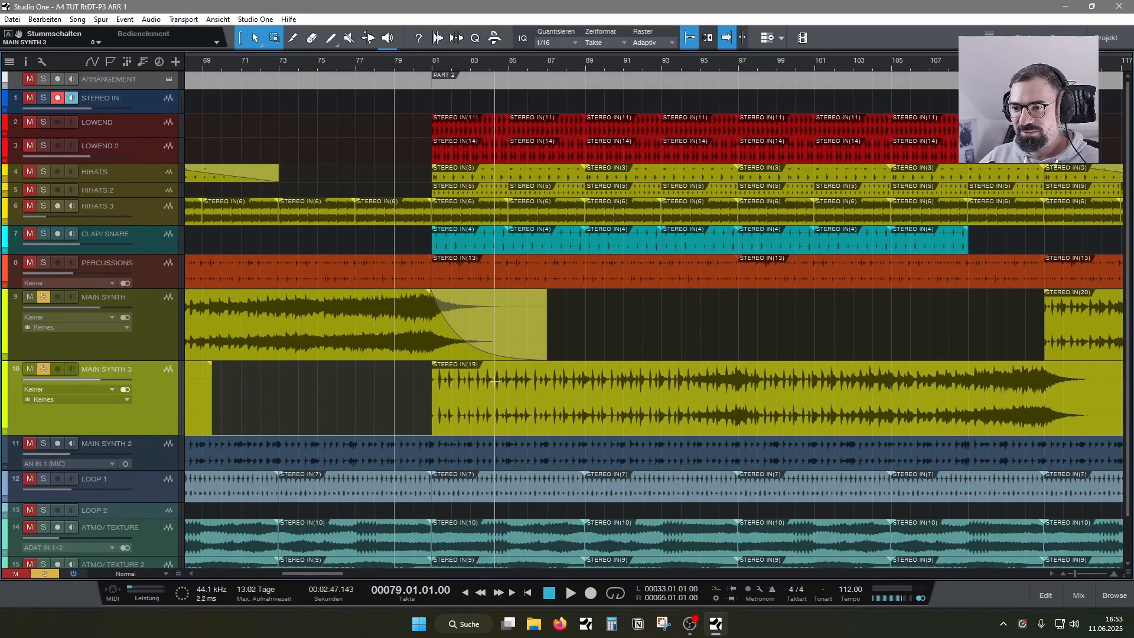
{"action": "key", "text": "space"}
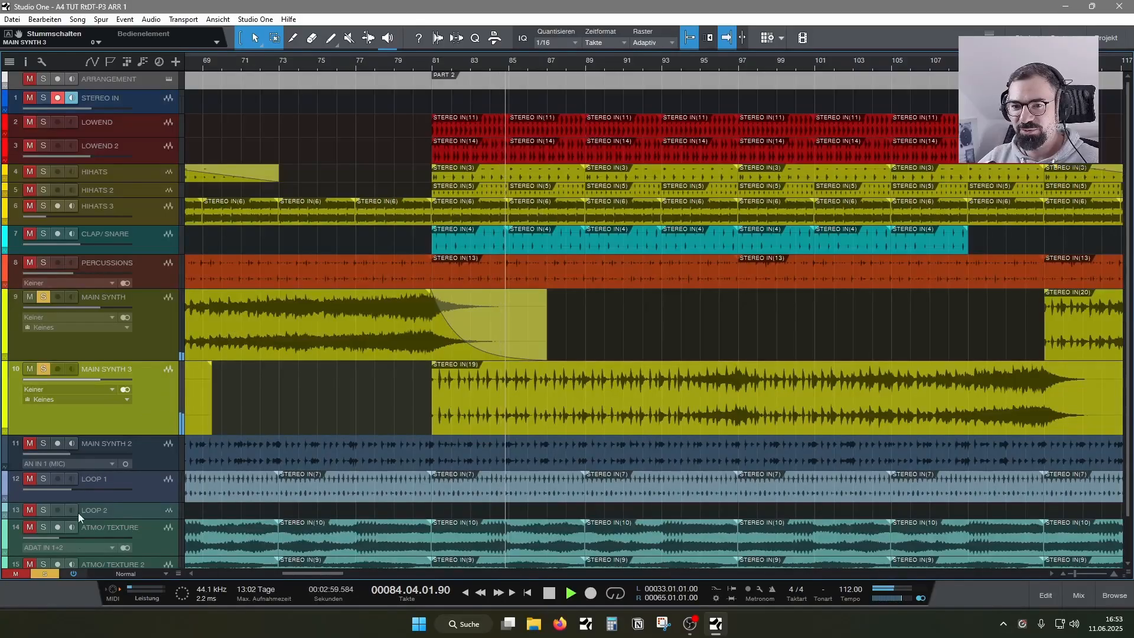
{"action": "left_click", "coordinate": [46, 573]}
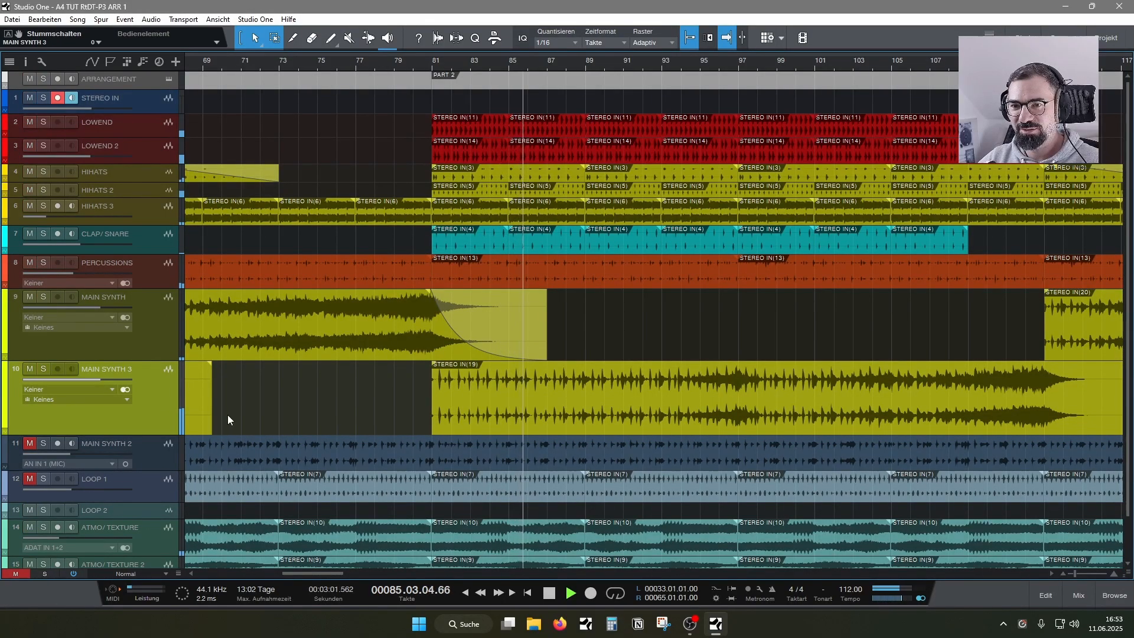
- Stop playback and go through the MAIN SYNTH and MAIN SYNTH 3 clips one by one to examine how they alternate across the arrangement
{"action": "left_click_drag", "start_coordinate": [331, 63], "coordinate": [405, 115]}
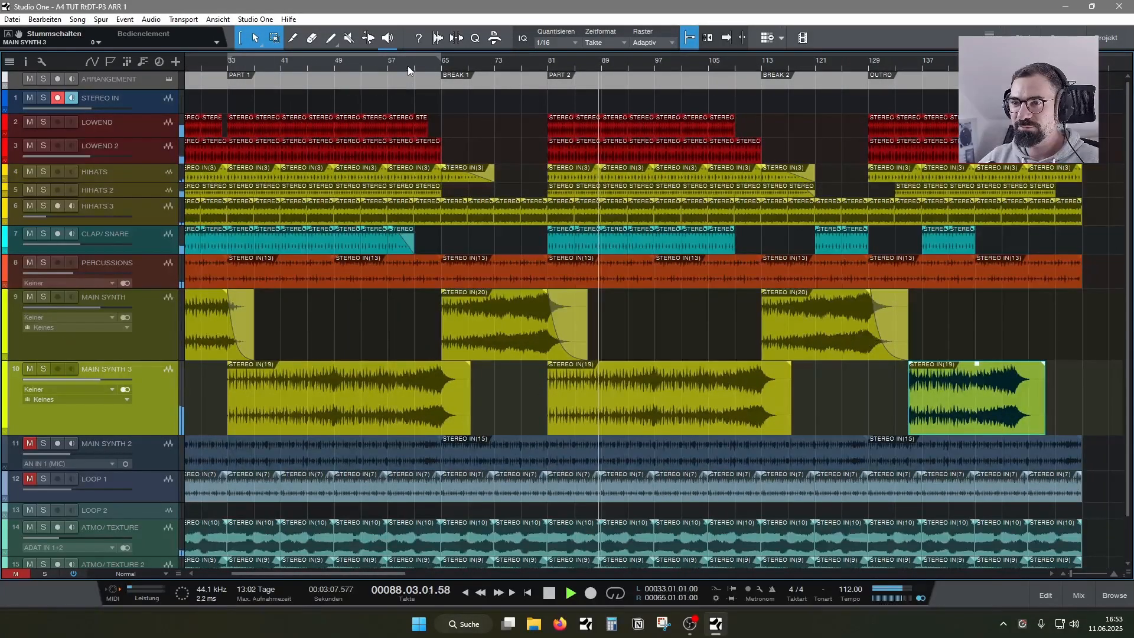
{"action": "left_click_drag", "start_coordinate": [408, 65], "coordinate": [513, 66]}
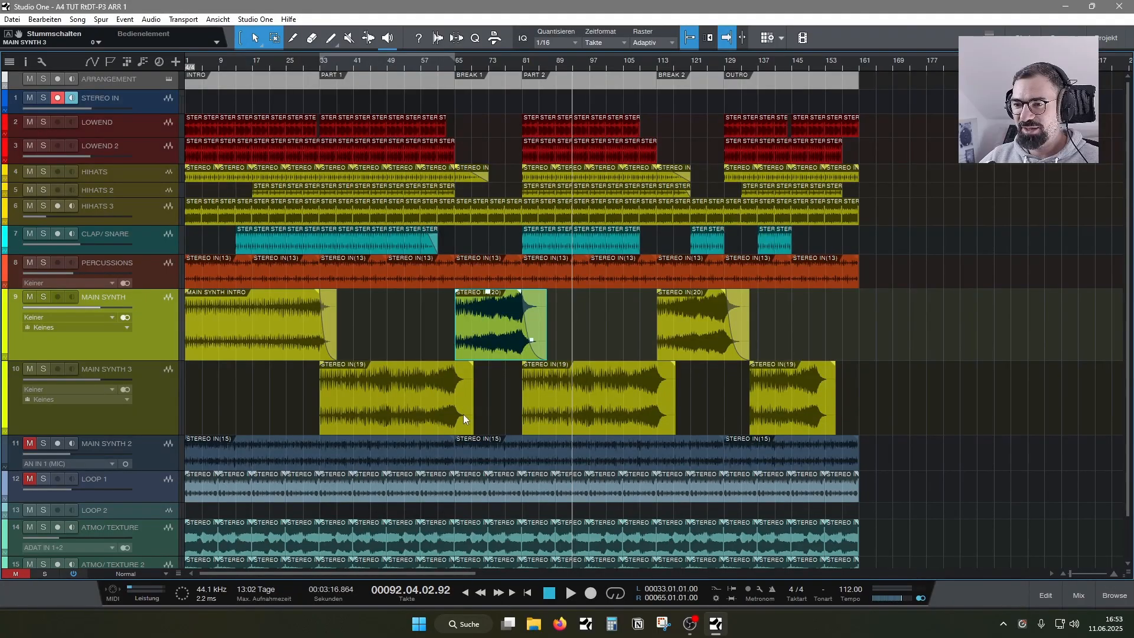
{"action": "left_click", "coordinate": [376, 415]}
{"action": "left_click", "coordinate": [546, 413]}
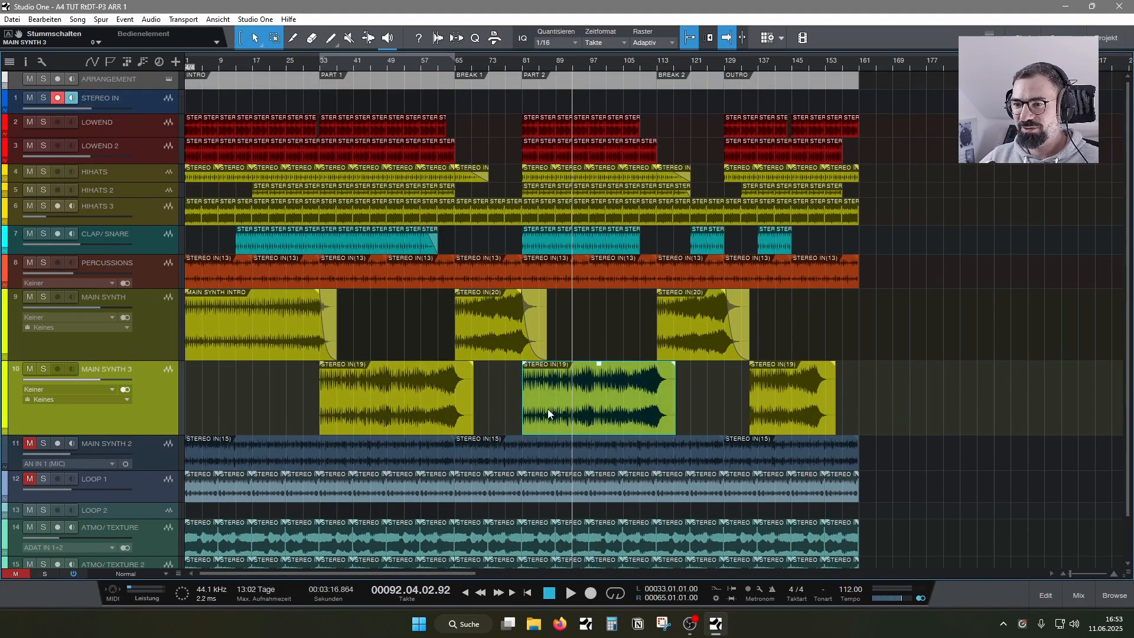
{"action": "left_click", "coordinate": [496, 343]}
{"action": "left_click", "coordinate": [703, 327]}
{"action": "left_click", "coordinate": [776, 419]}
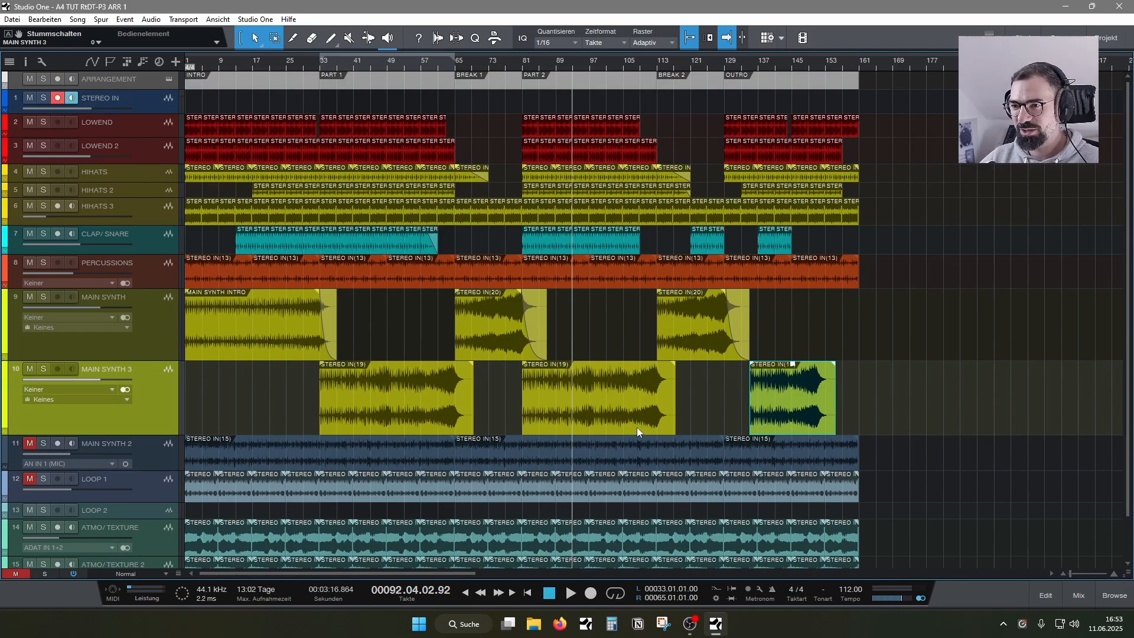
{"action": "left_click", "coordinate": [381, 419]}
{"action": "left_click", "coordinate": [556, 412]}
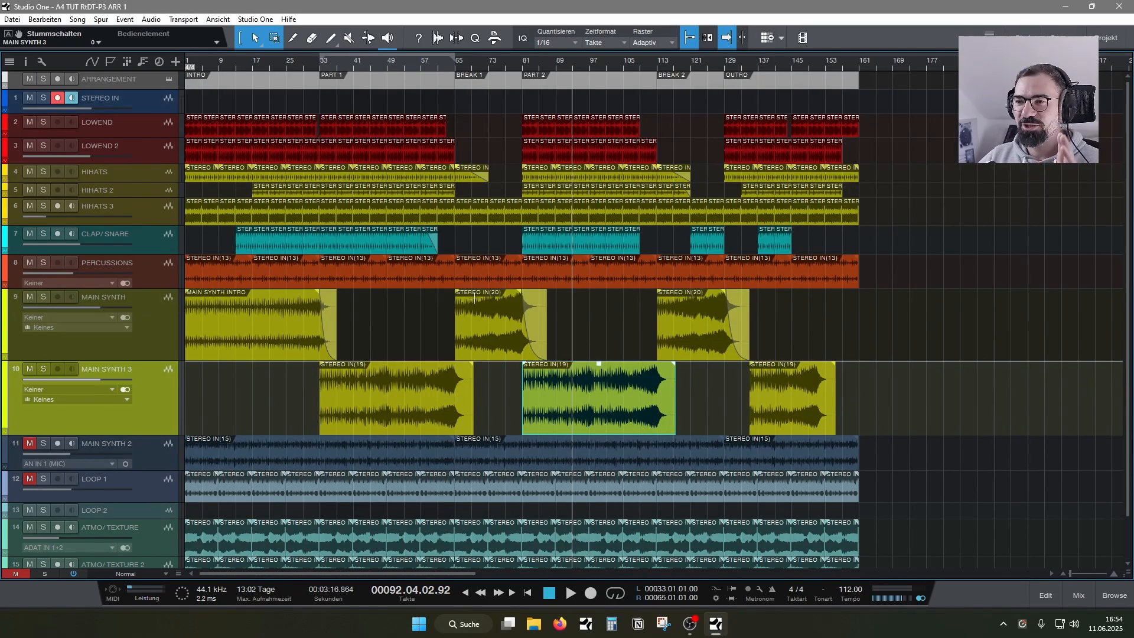
{"action": "left_click", "coordinate": [381, 421]}
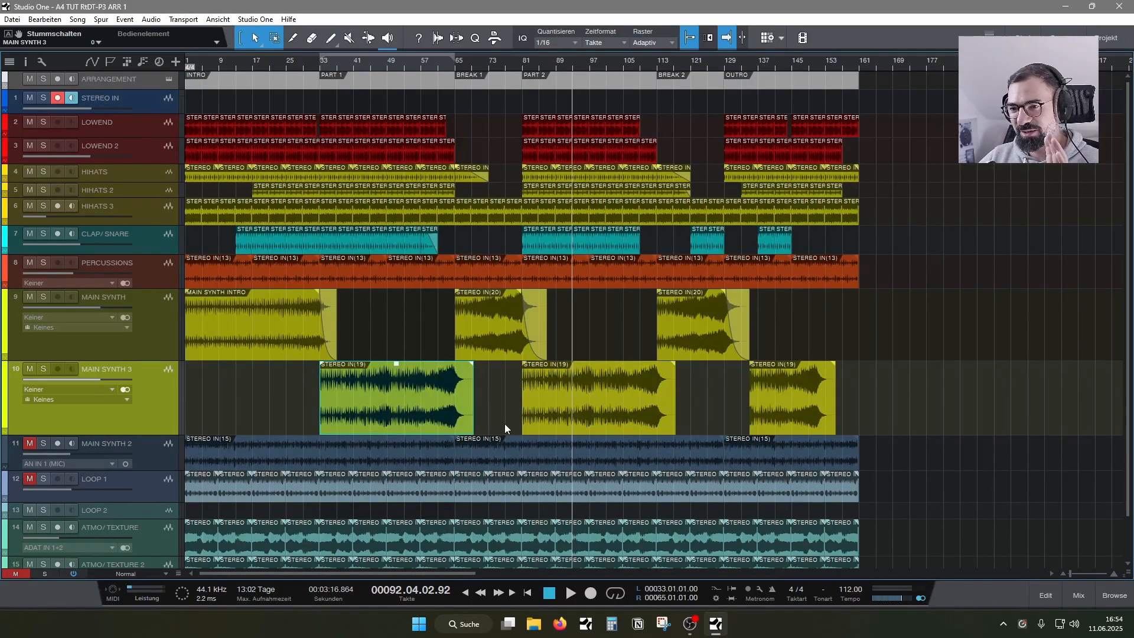
{"action": "left_click", "coordinate": [552, 426]}
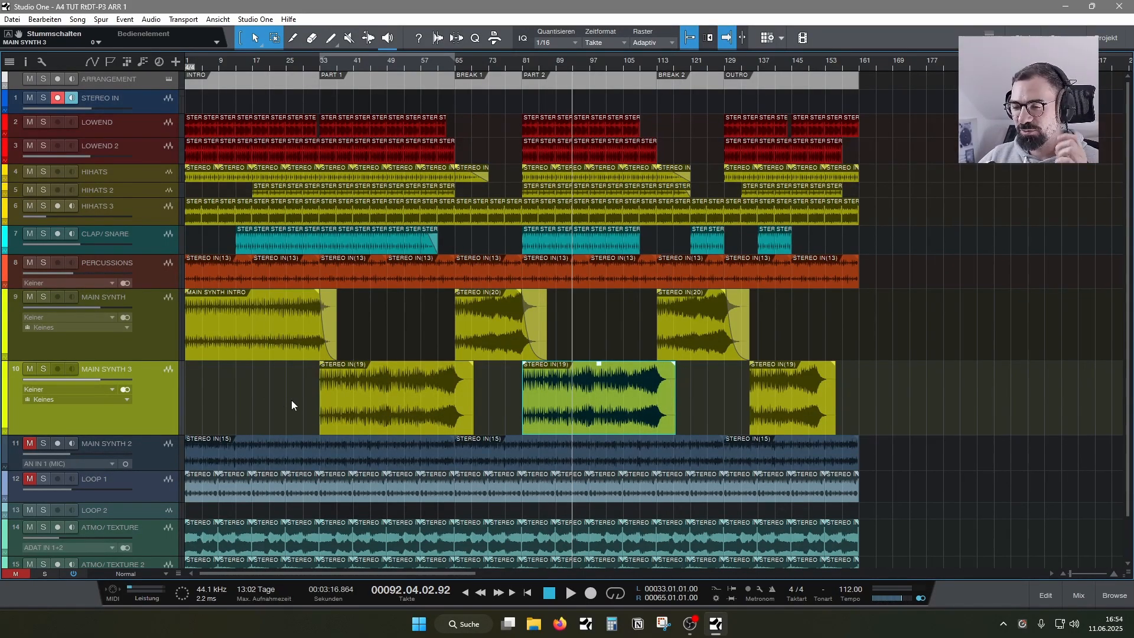
- Compare the MAIN SYNTH 3 clips in PART 1 and PART 2 with the MAIN SYNTH clips in BREAK 1 and BREAK 2, and review the lower tracks
{"action": "left_click", "coordinate": [504, 430]}
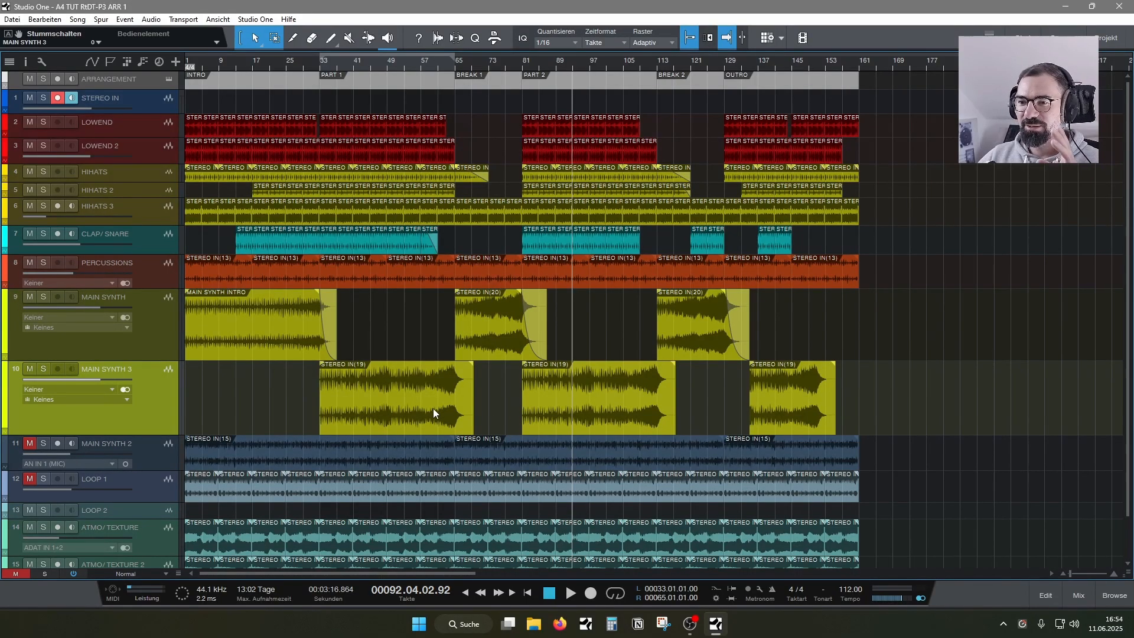
{"action": "left_click", "coordinate": [412, 421]}
{"action": "left_click", "coordinate": [486, 332]}
{"action": "left_click_drag", "start_coordinate": [567, 413], "coordinate": [543, 425]}
{"action": "left_click", "coordinate": [685, 339]}
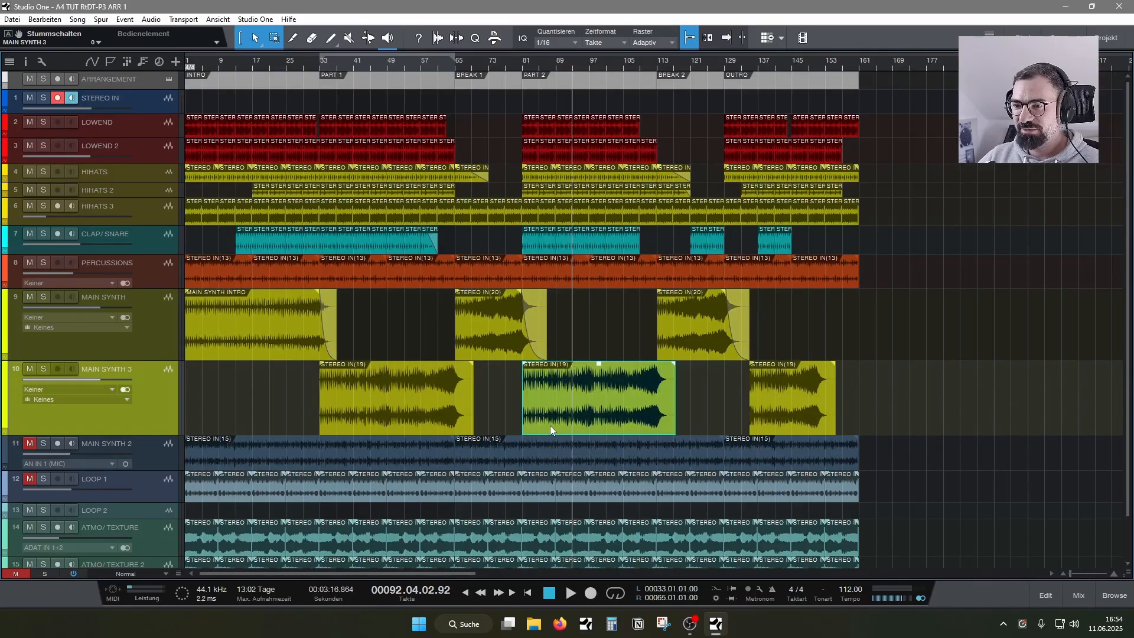
{"action": "left_click", "coordinate": [711, 426]}
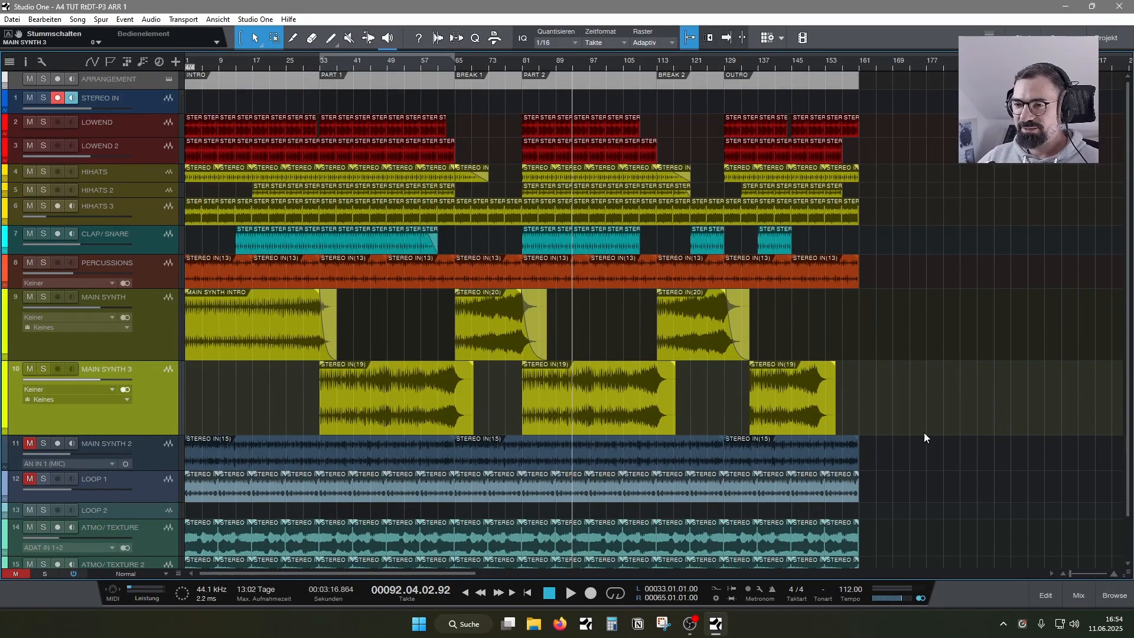
{"action": "scroll", "coordinate": [952, 464], "scroll_direction": "down", "scroll_amount": 2}
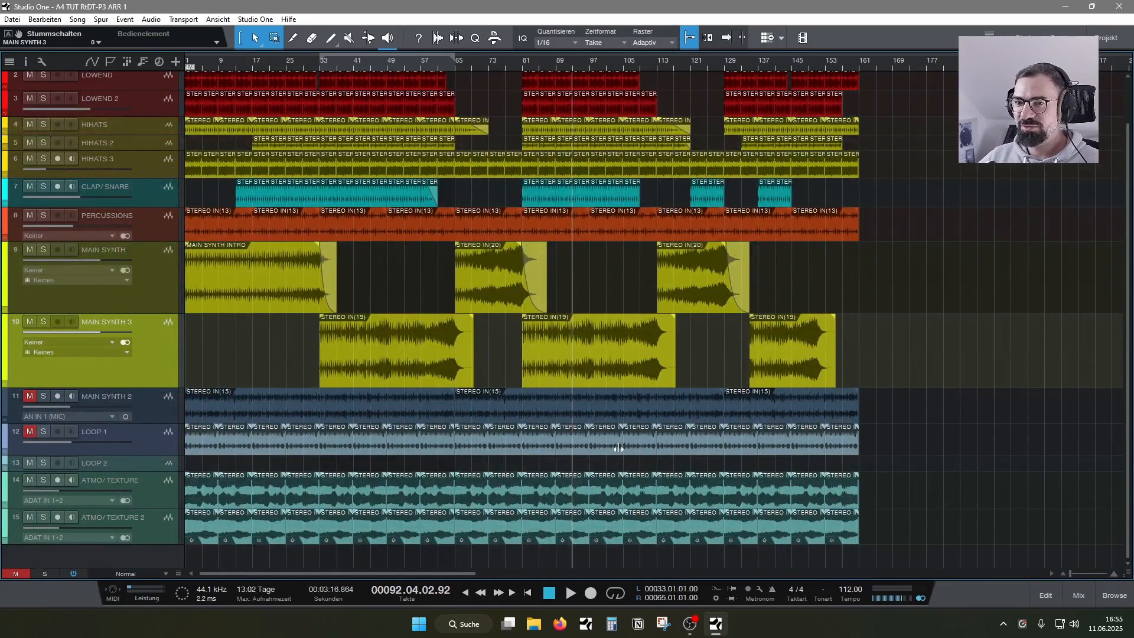
{"action": "scroll", "coordinate": [619, 449], "scroll_direction": "up", "scroll_amount": 2}
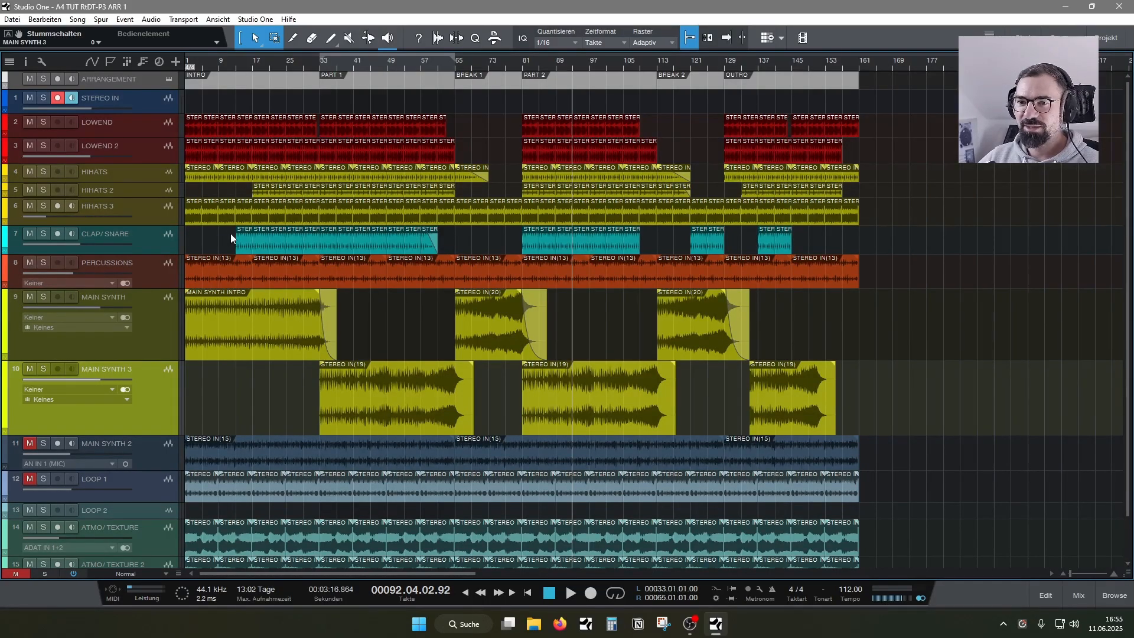
- Examine the BREAK 2 section and the transition into PART 1 up close, and review the whole arrangement down to the ATMO/ TEXTURE tracks
{"action": "key", "text": "Up"}
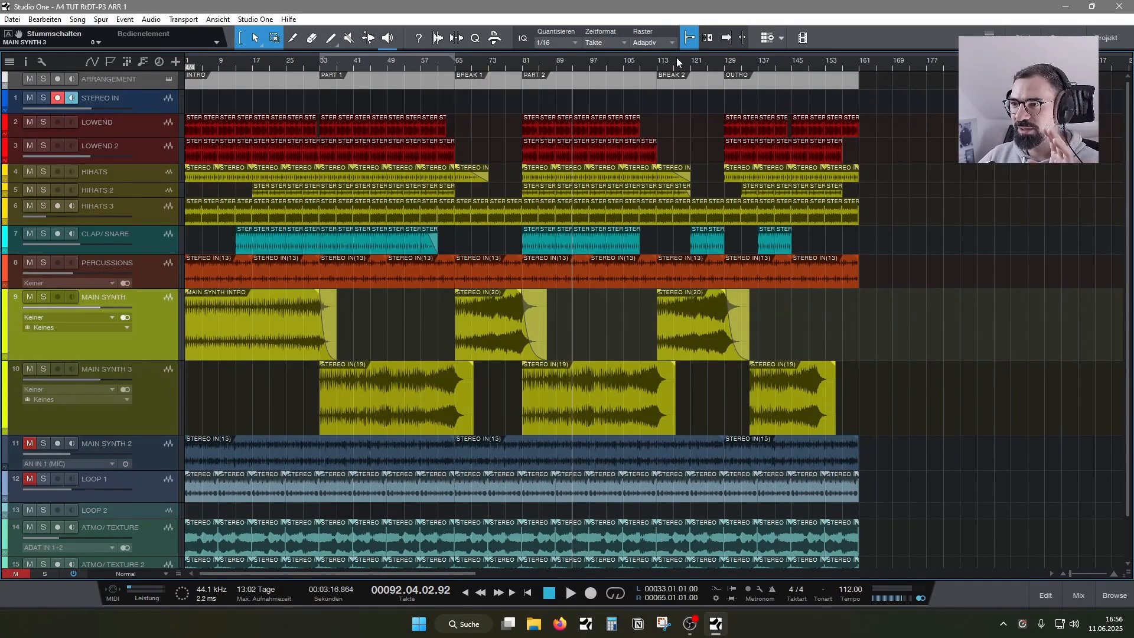
{"action": "left_click_drag", "start_coordinate": [677, 61], "coordinate": [653, 198]}
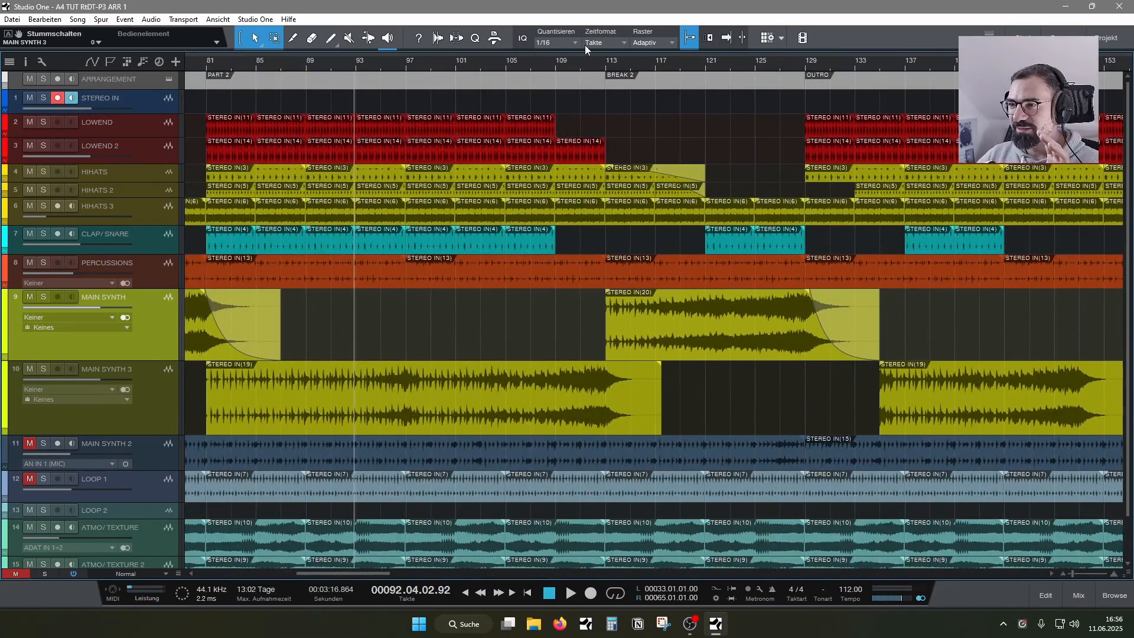
{"action": "left_click_drag", "start_coordinate": [596, 62], "coordinate": [709, 39]}
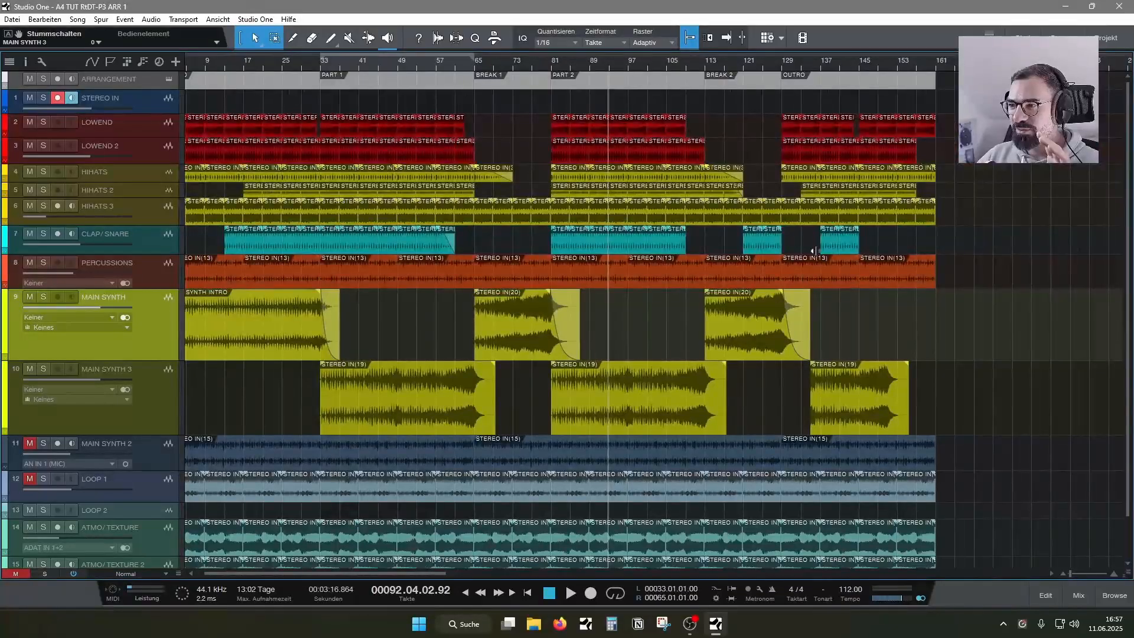
{"action": "left_click_drag", "start_coordinate": [318, 61], "coordinate": [437, 120]}
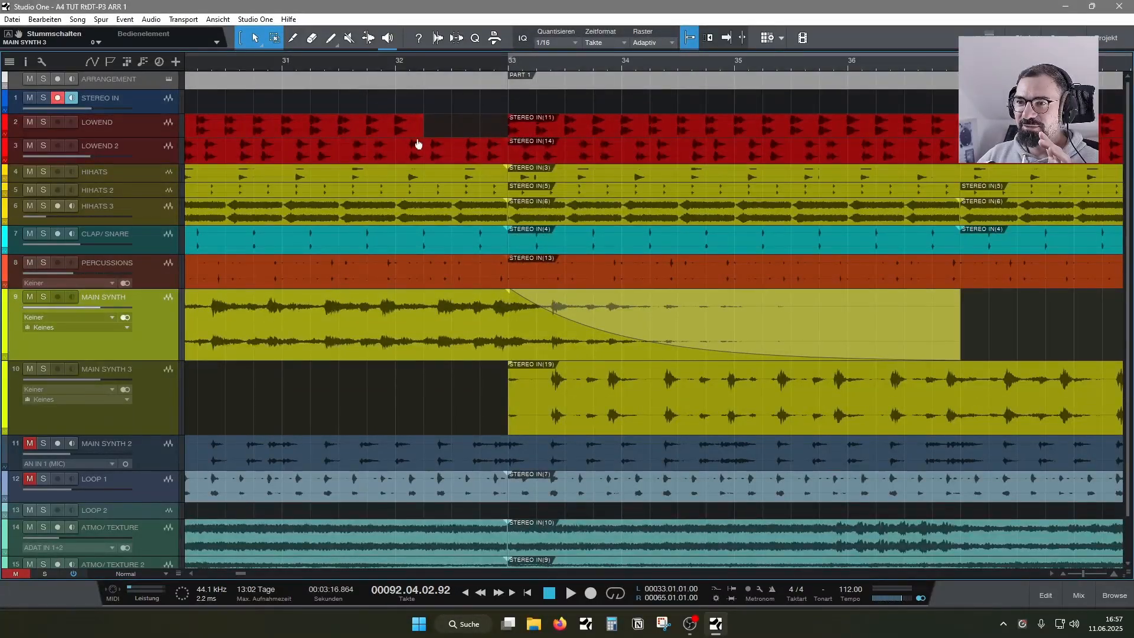
{"action": "left_click_drag", "start_coordinate": [460, 65], "coordinate": [493, 79]}
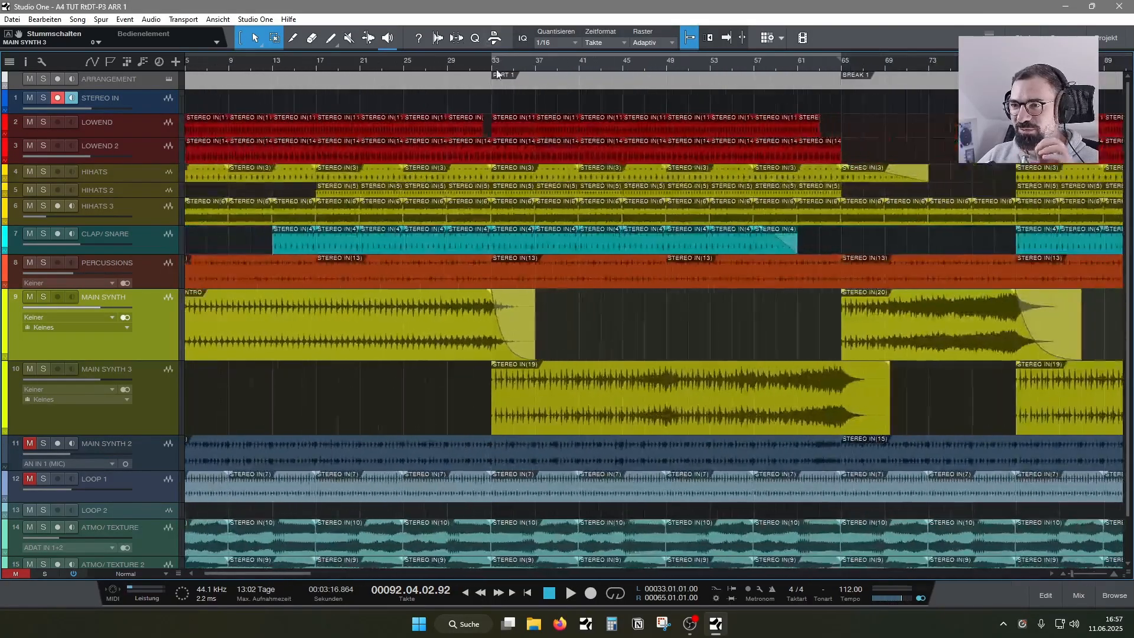
{"action": "scroll", "coordinate": [595, 66], "scroll_direction": "down", "scroll_amount": 4}
{"action": "scroll", "coordinate": [631, 397], "scroll_direction": "down", "scroll_amount": 2}
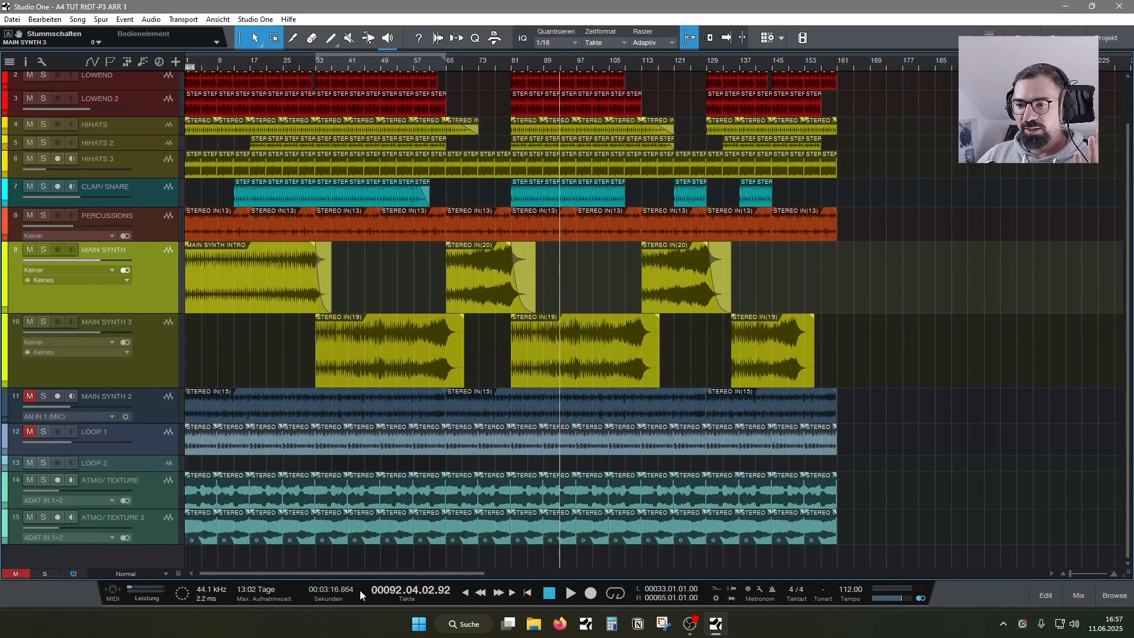
{"action": "mouse_move", "coordinate": [359, 572]}
{"action": "left_mouse_down"}
{"action": "mouse_move", "coordinate": [988, 553]}
{"action": "mouse_move", "coordinate": [732, 565]}
{"action": "mouse_move", "coordinate": [354, 559]}
{"action": "left_mouse_up"}
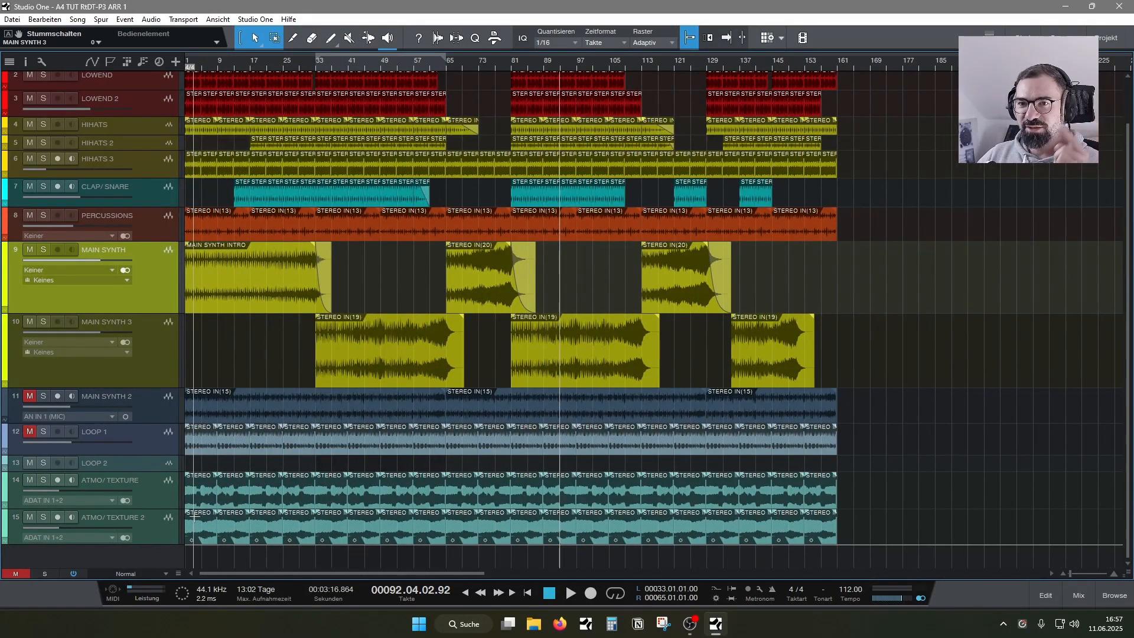